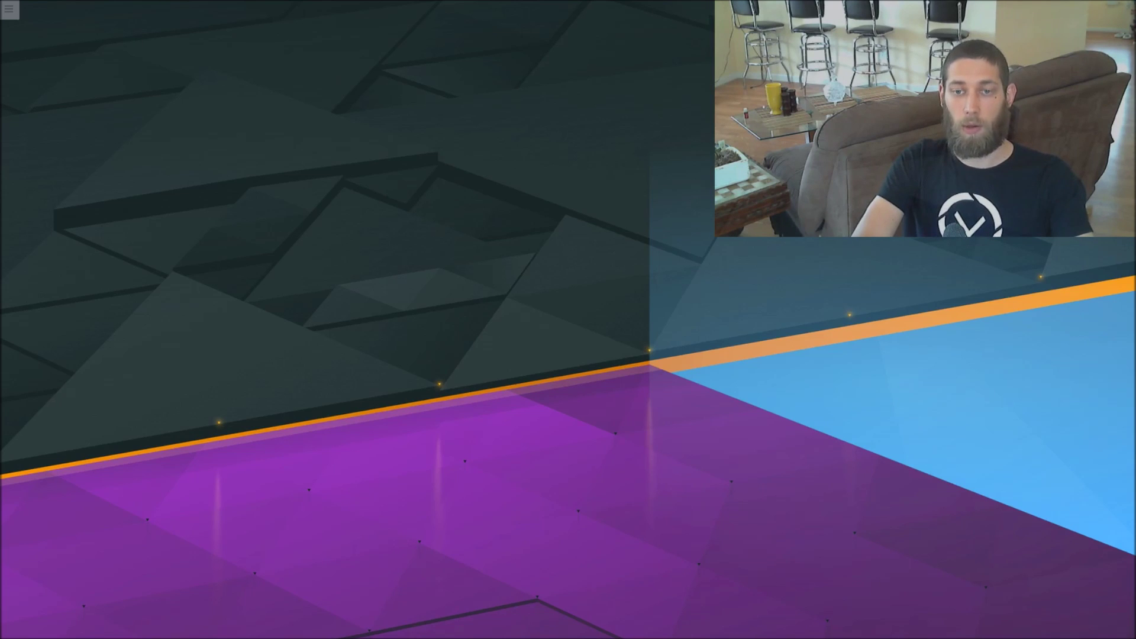
# - Open the Konsole terminal and create a directory named dev in the home folder
pyautogui.hotkey('alt', 'space')
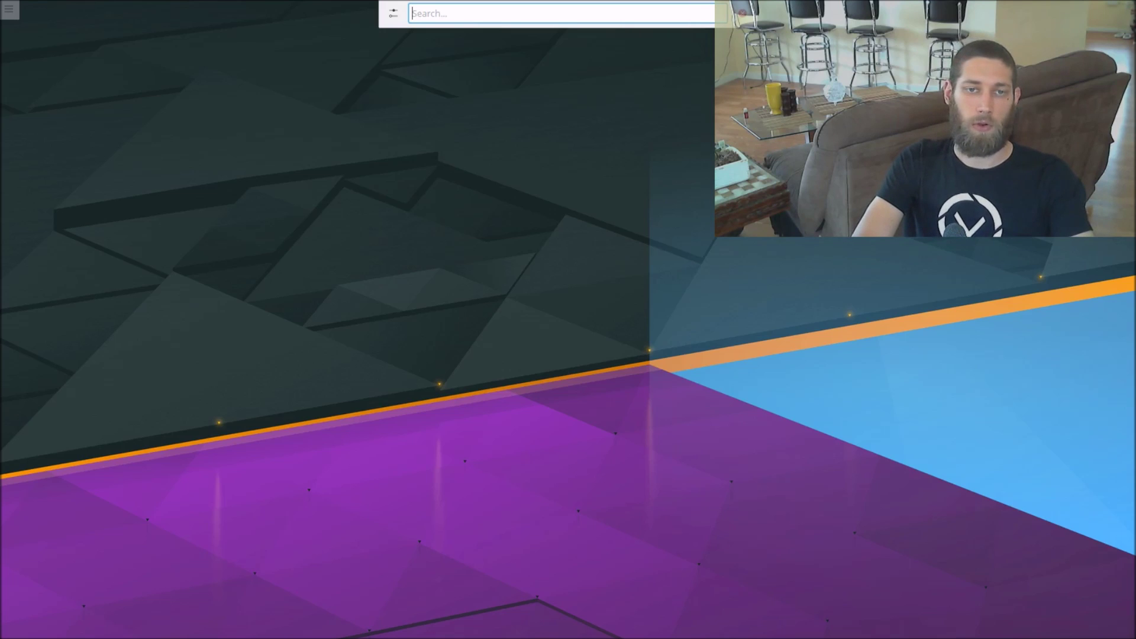
pyautogui.write('kons')
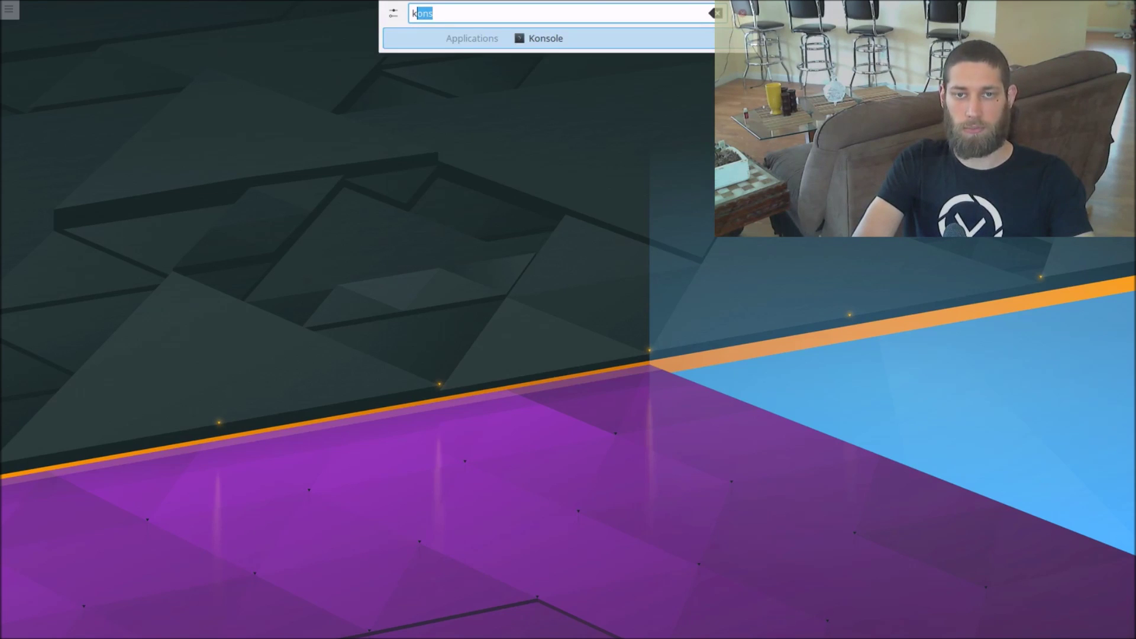
pyautogui.press('Return')
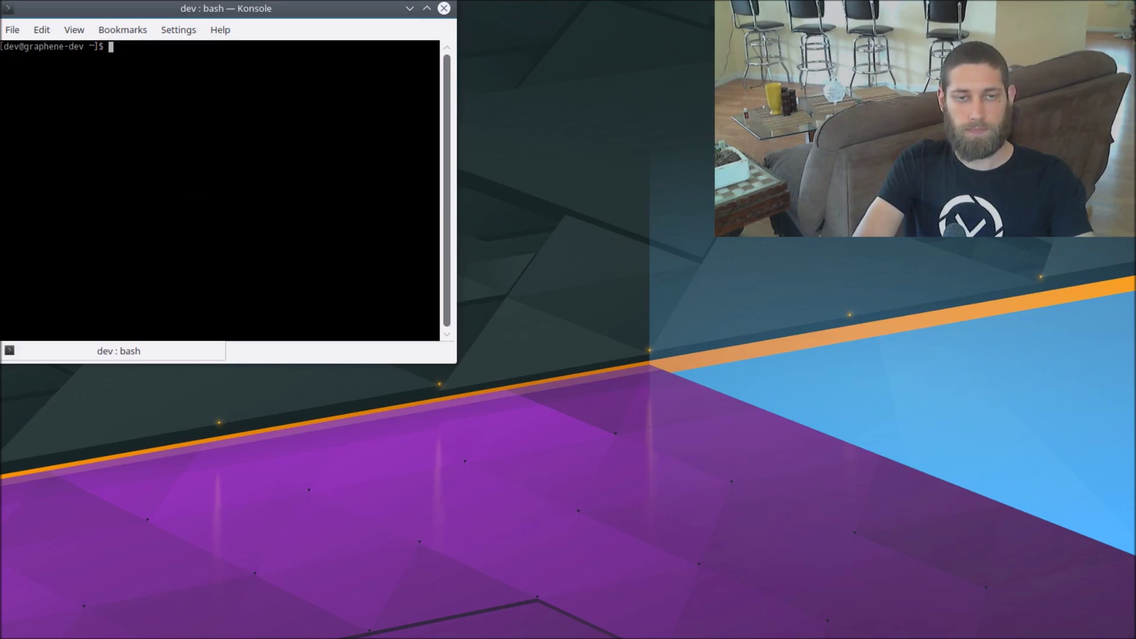
pyautogui.write('m')
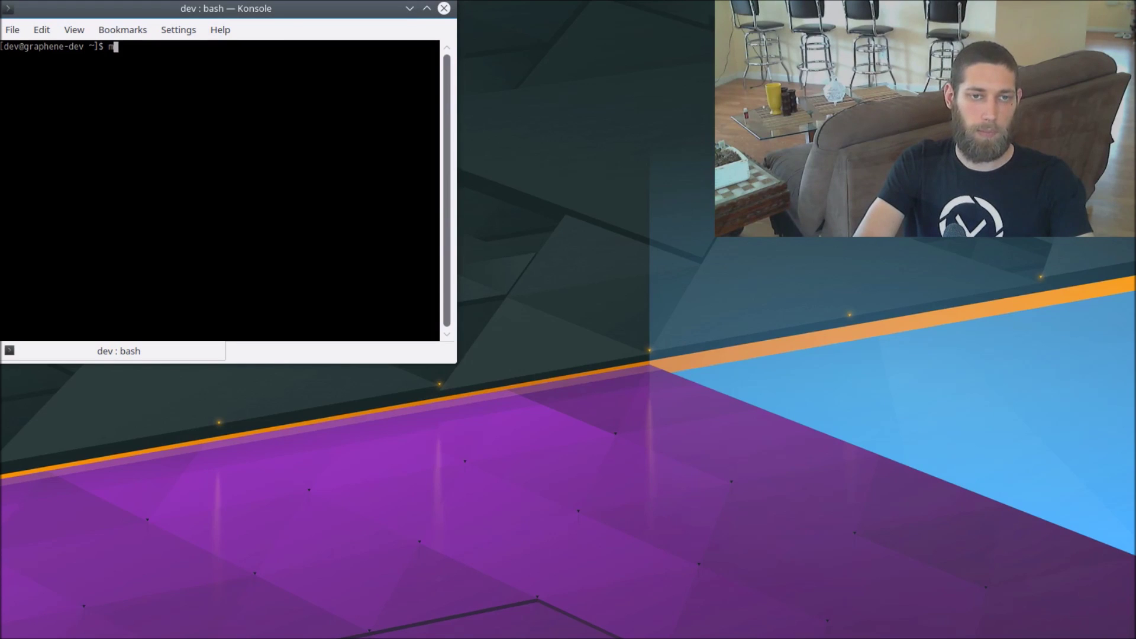
pyautogui.write('kdir dev')
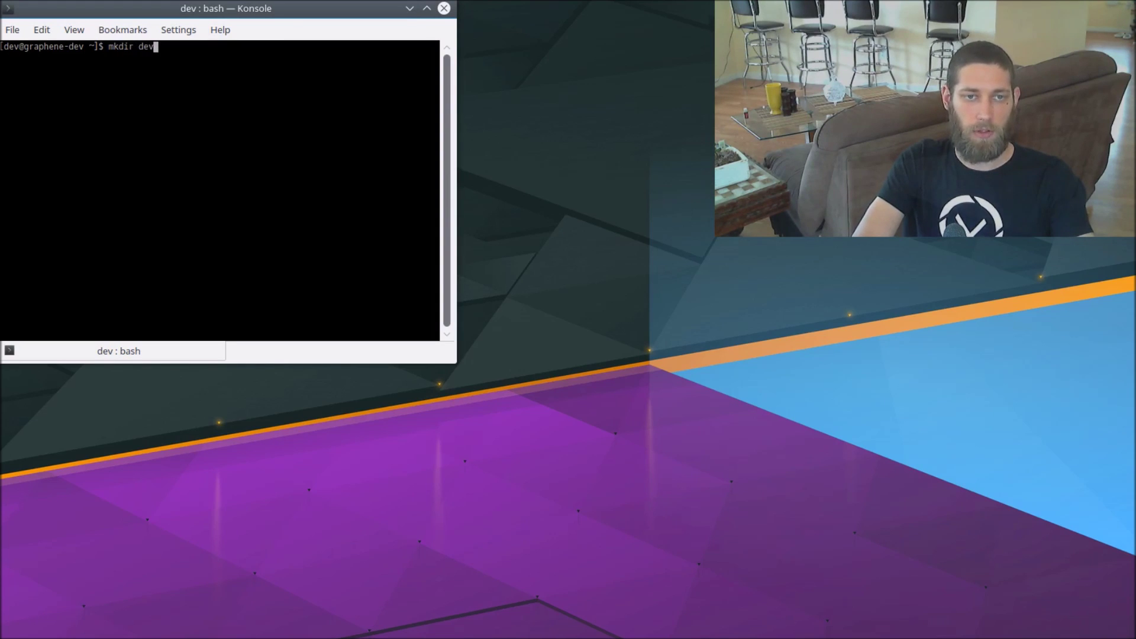
pyautogui.press('Return')
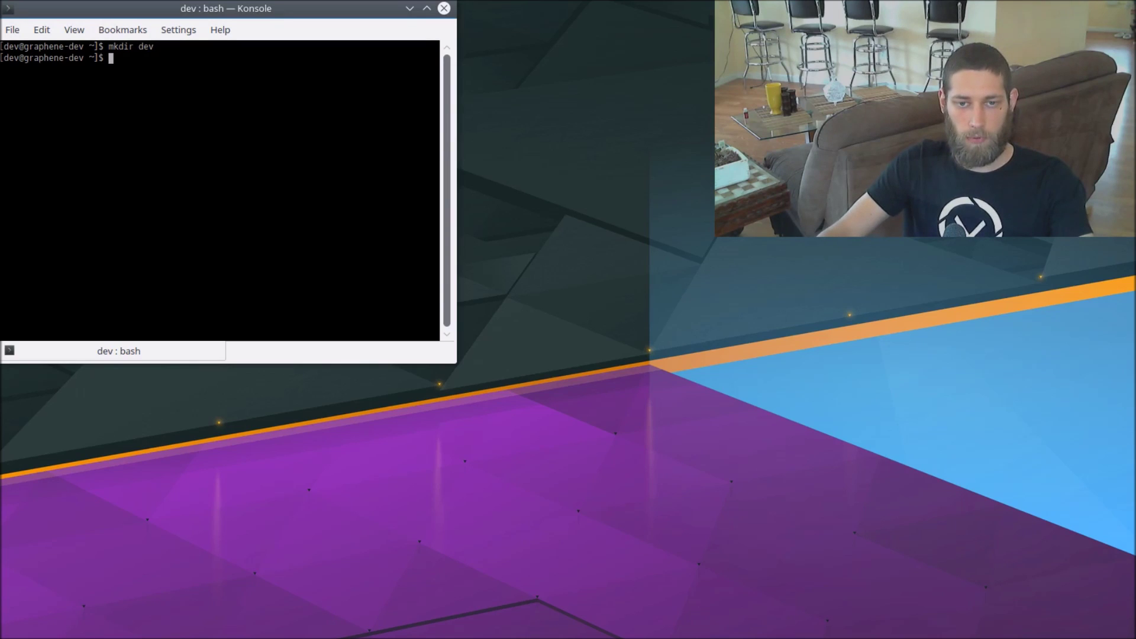
# - Enlarge the terminal window without reaching under the webcam picture, and change into the dev directory
pyautogui.moveTo(456, 363); pyautogui.dragTo(804, 461)
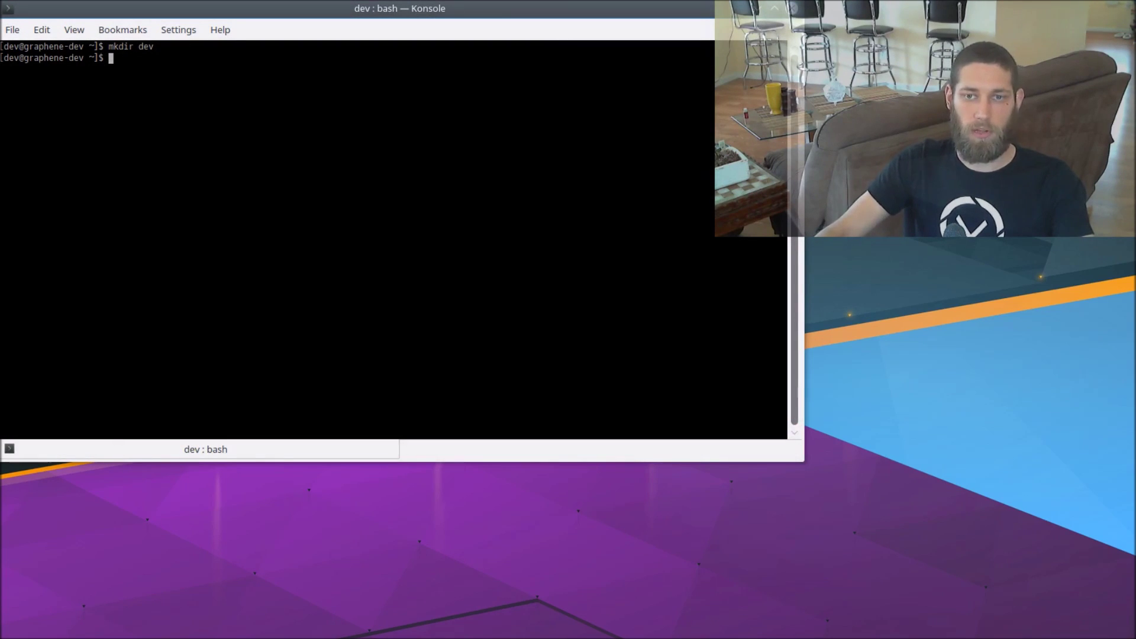
pyautogui.moveTo(804, 461); pyautogui.dragTo(696, 461)
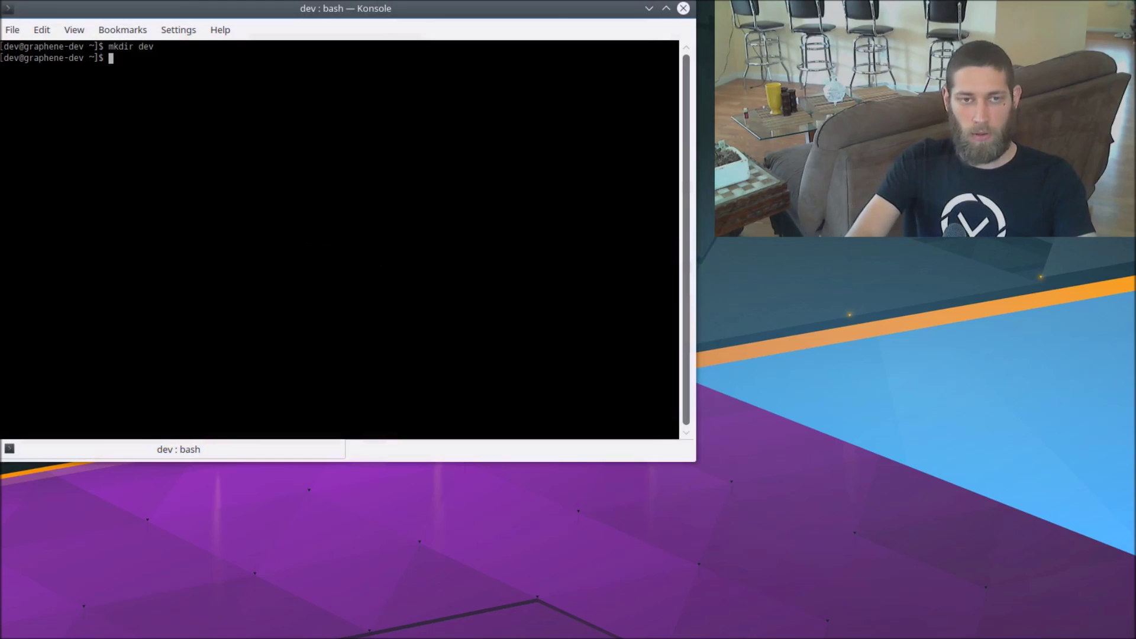
pyautogui.write('cd dev')
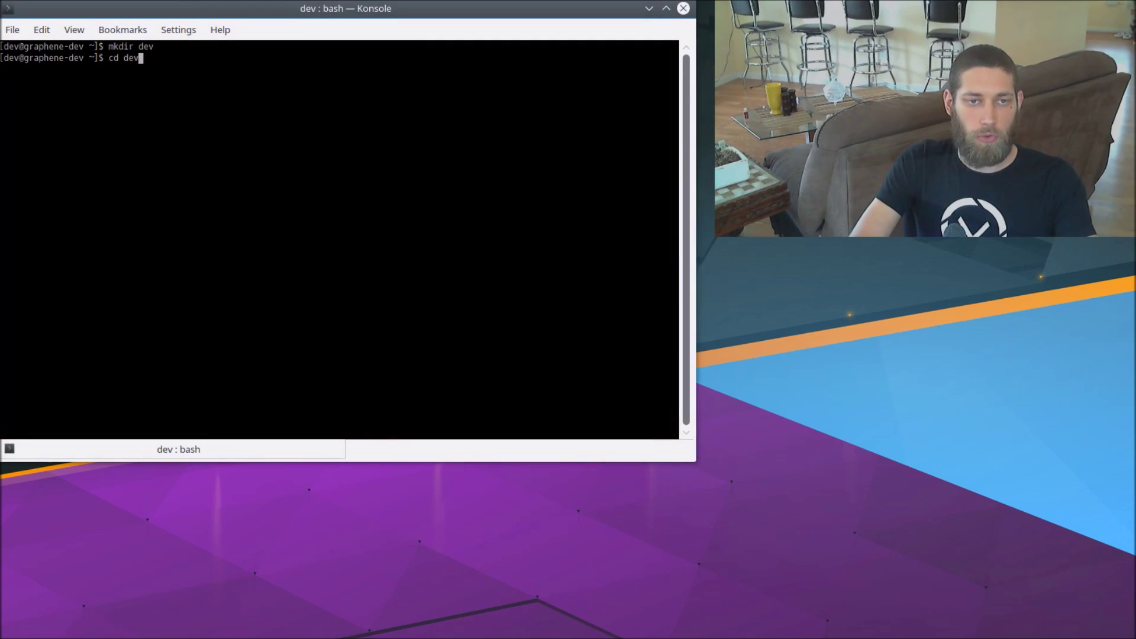
pyautogui.press('Return')
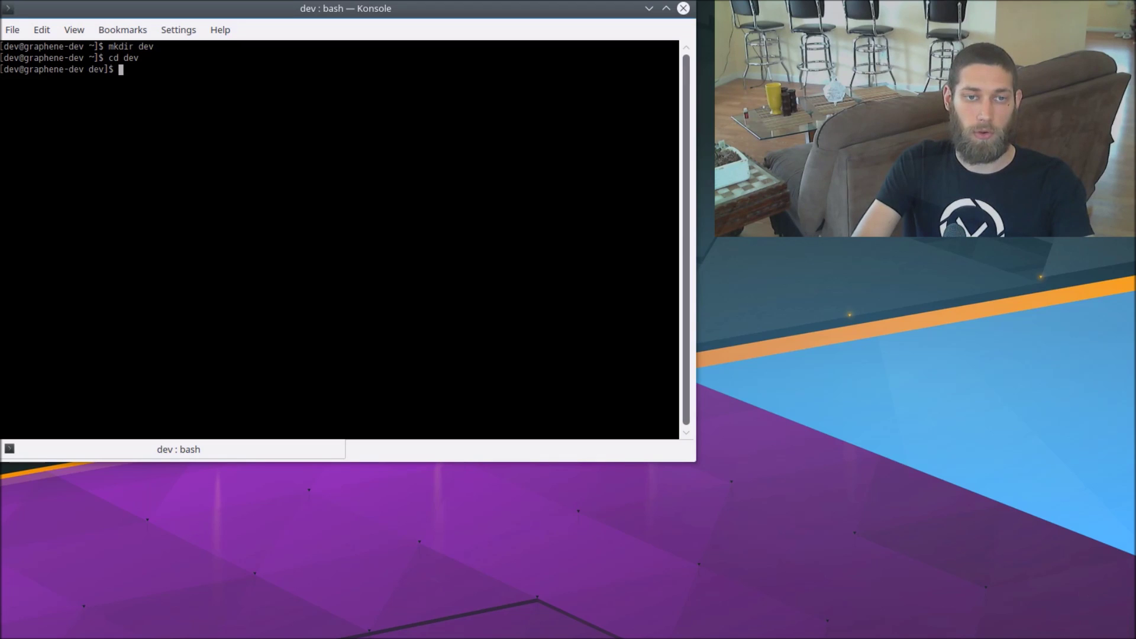
pyautogui.write('git clone ')
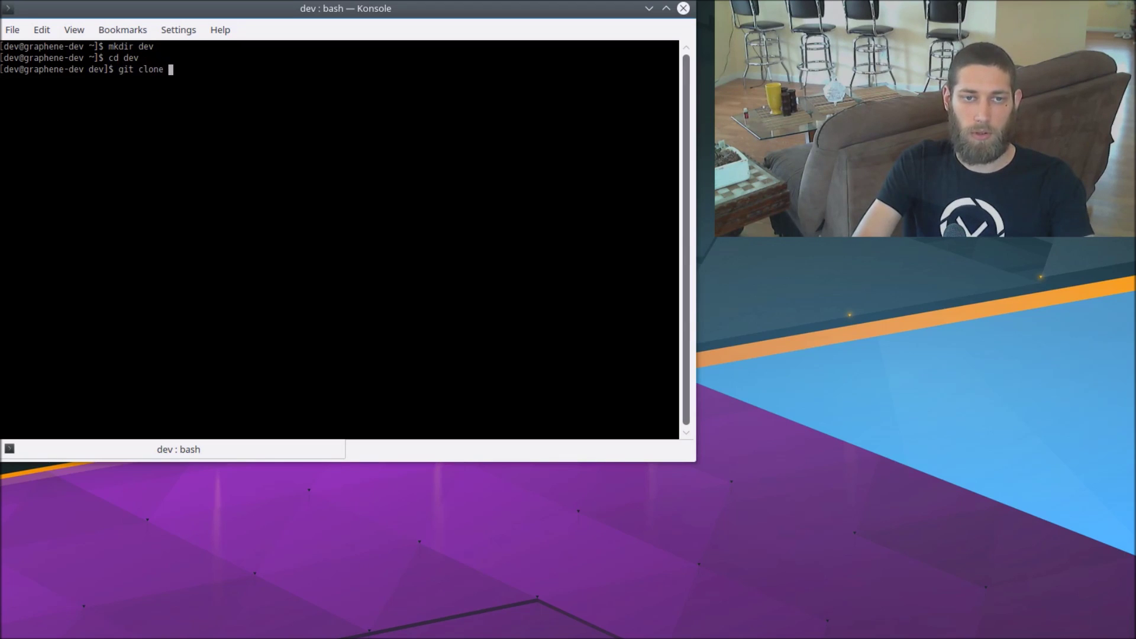
pyautogui.write('https://')
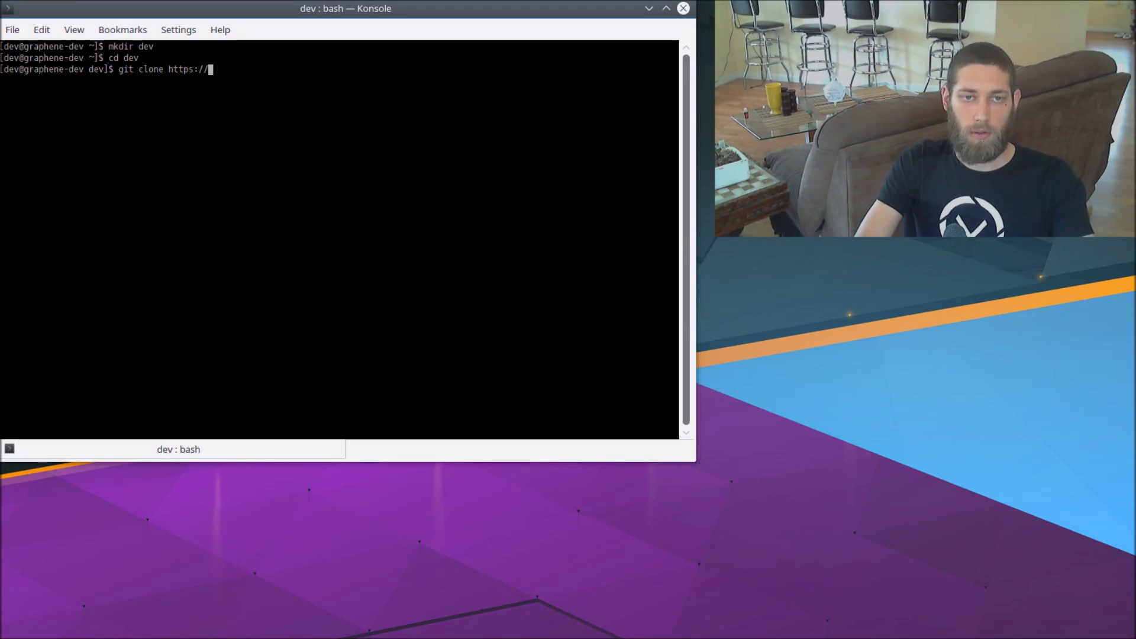
pyautogui.write('github.com/')
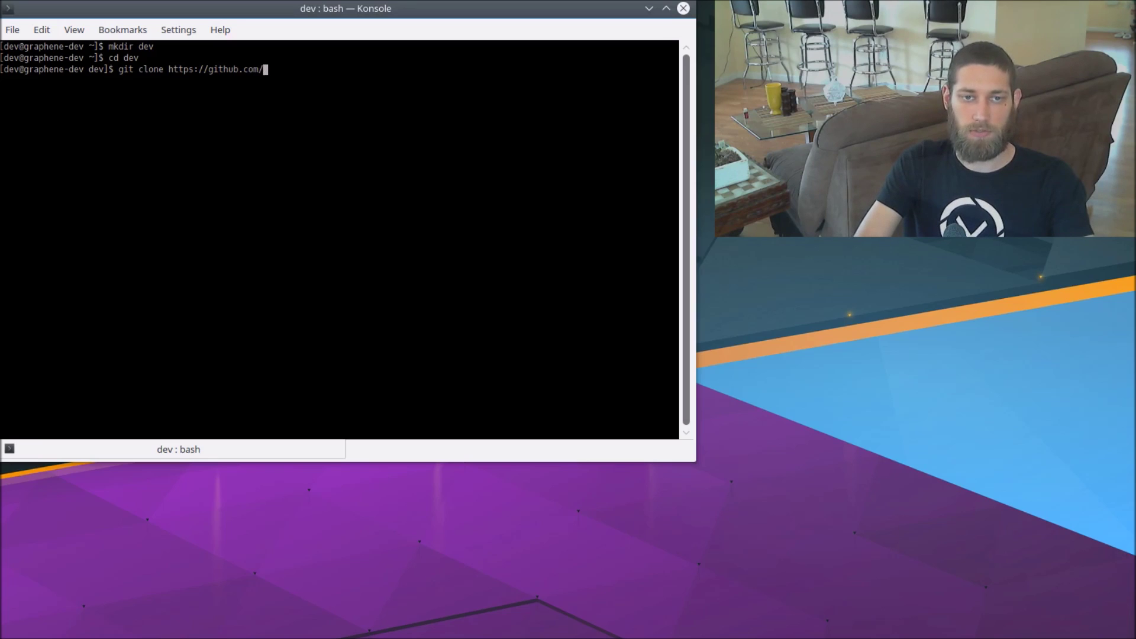
pyautogui.write('followmyvo')
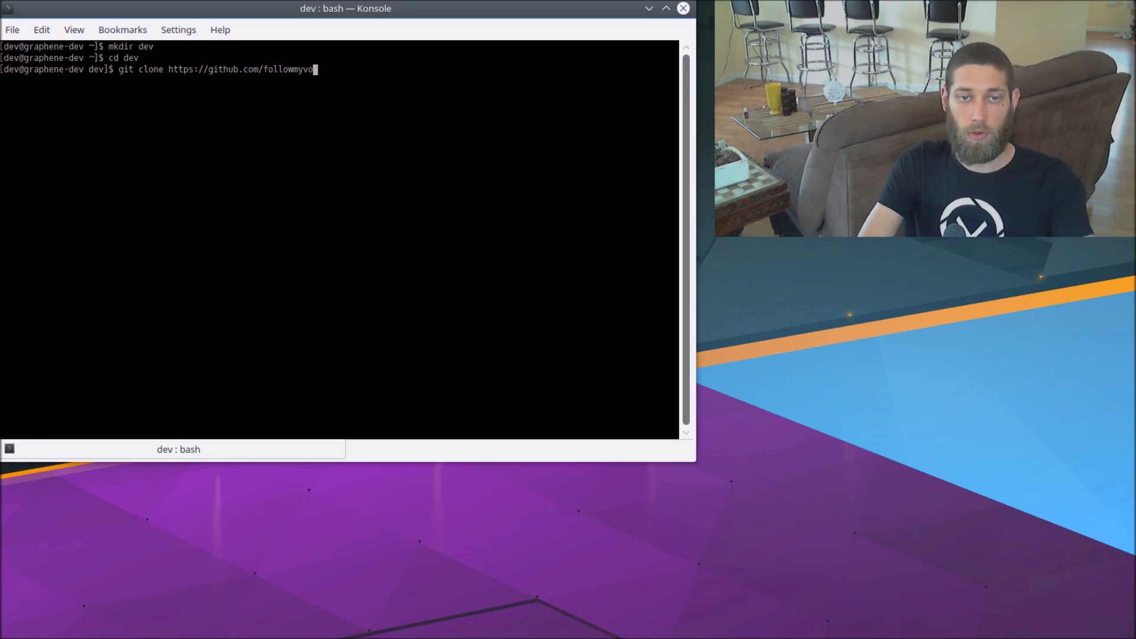
pyautogui.write('te/')
pyautogui.write('graphene ')
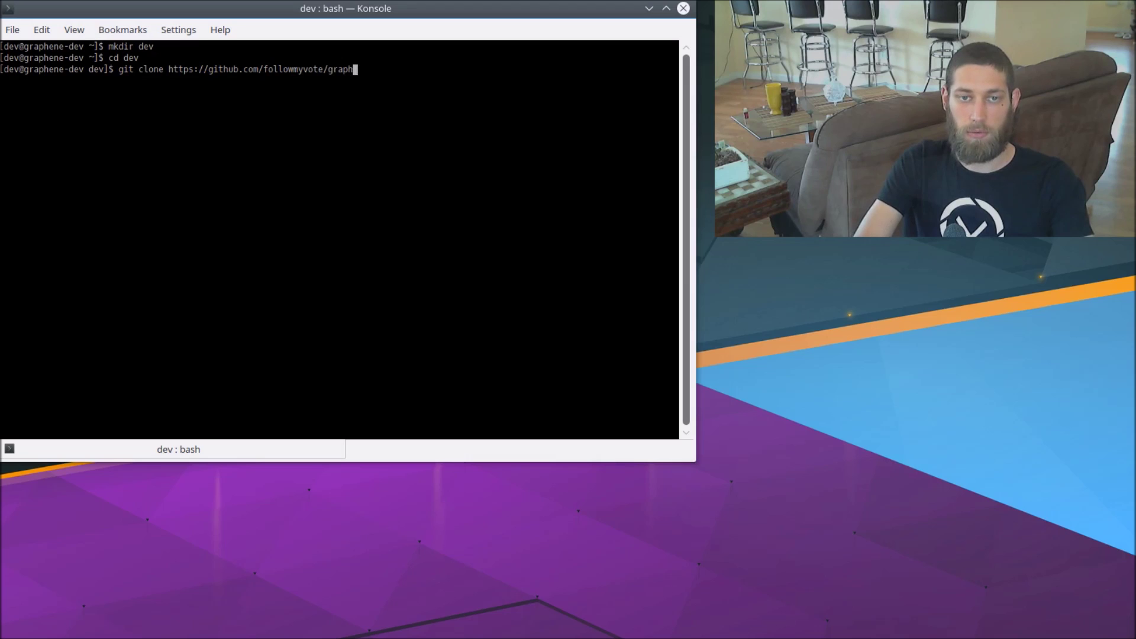
pyautogui.write('-')
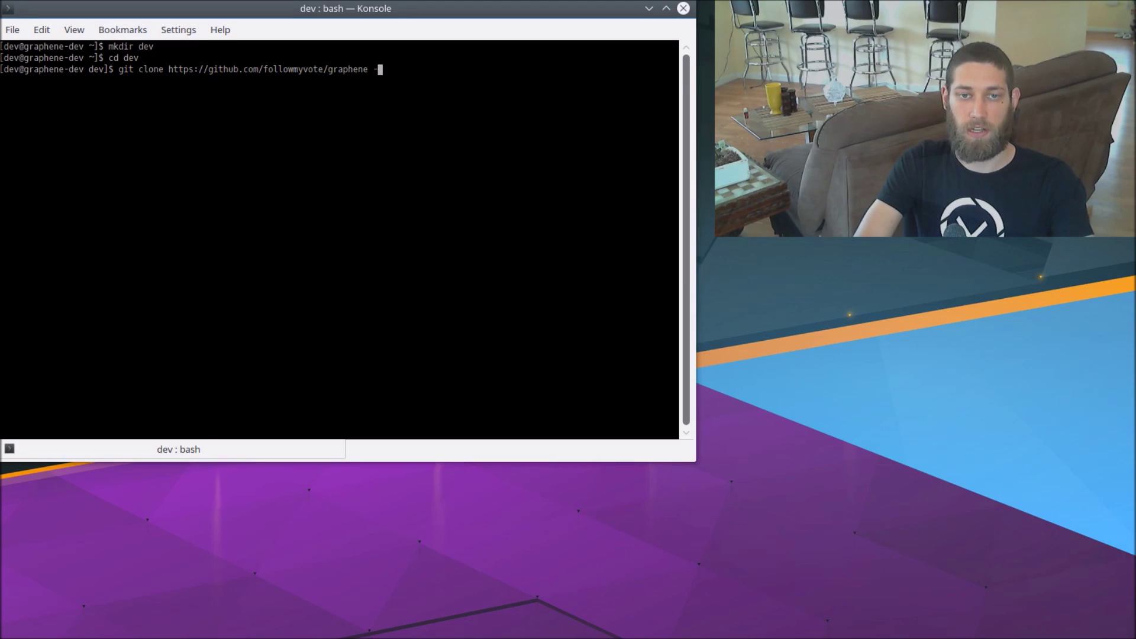
pyautogui.write('-recursive')
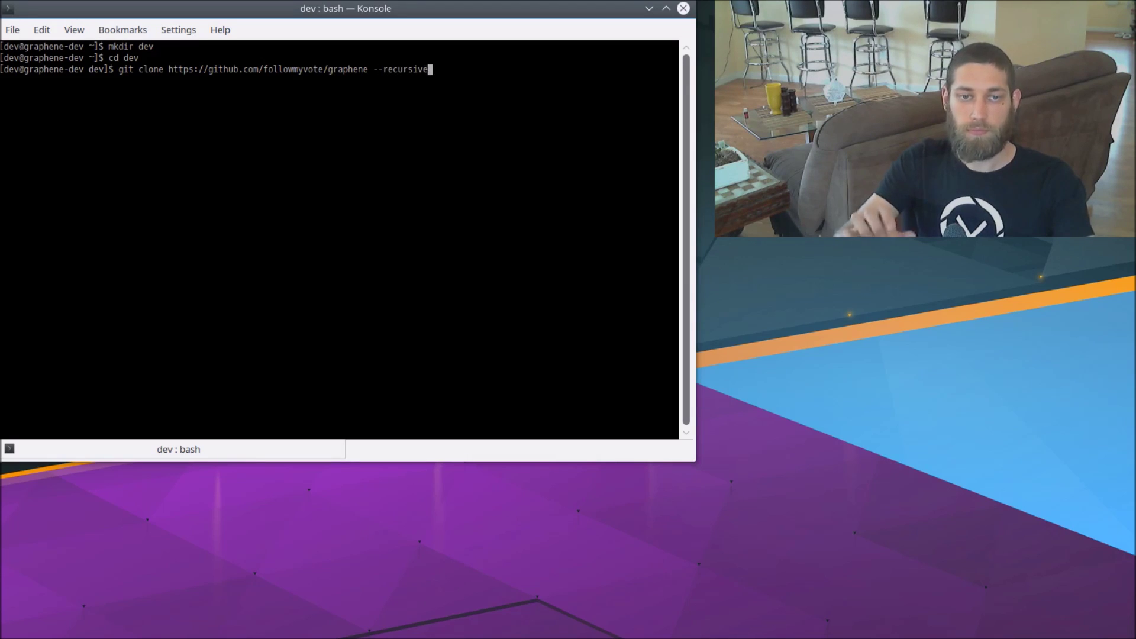
pyautogui.press('Return')
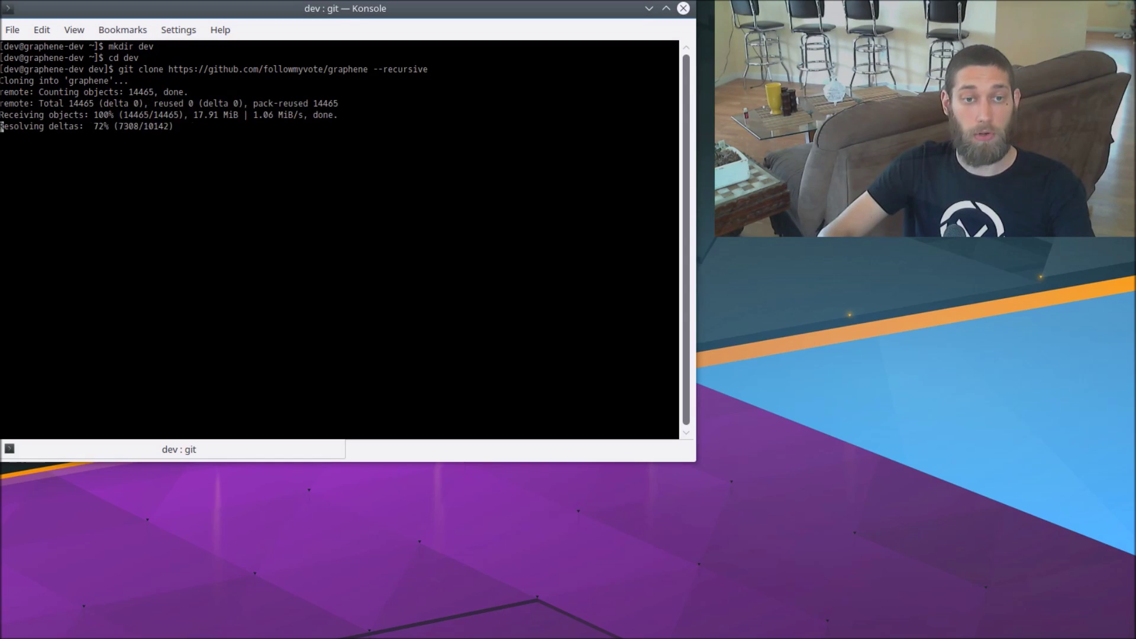
pyautogui.hotkey('ctrl', 'shift', 't')
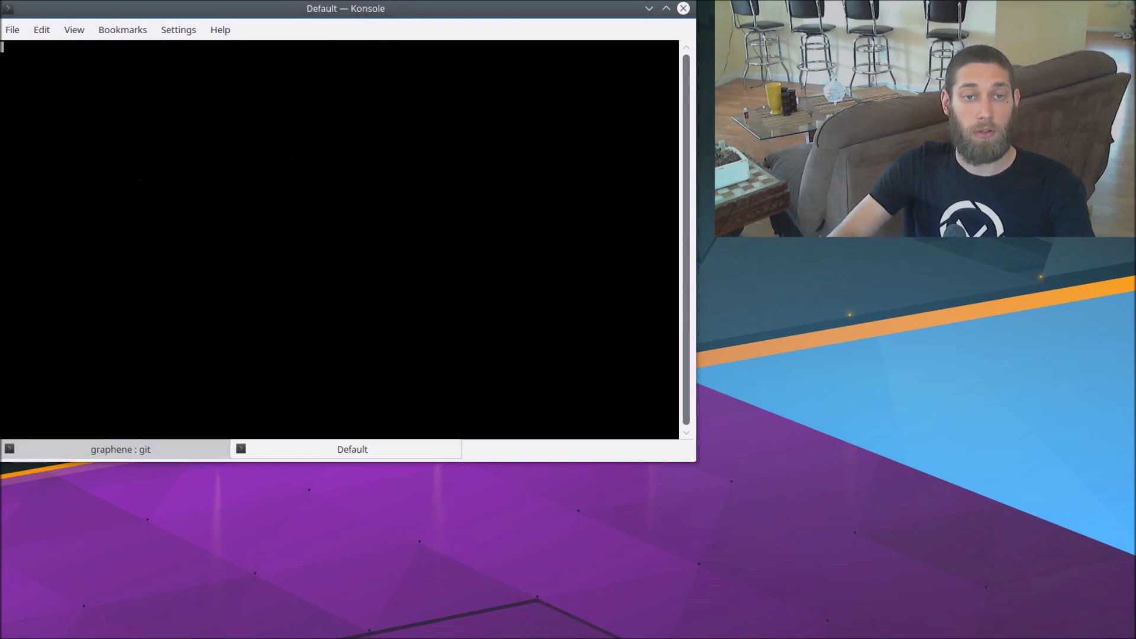
pyautogui.write('c')
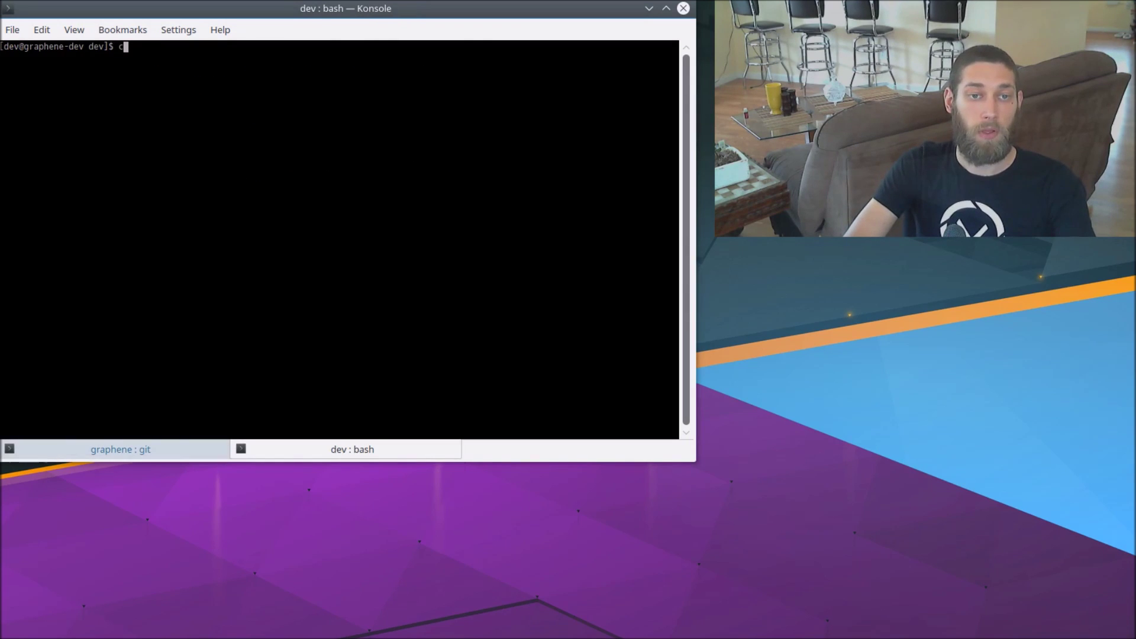
pyautogui.press('BackSpace')
pyautogui.write('git cl')
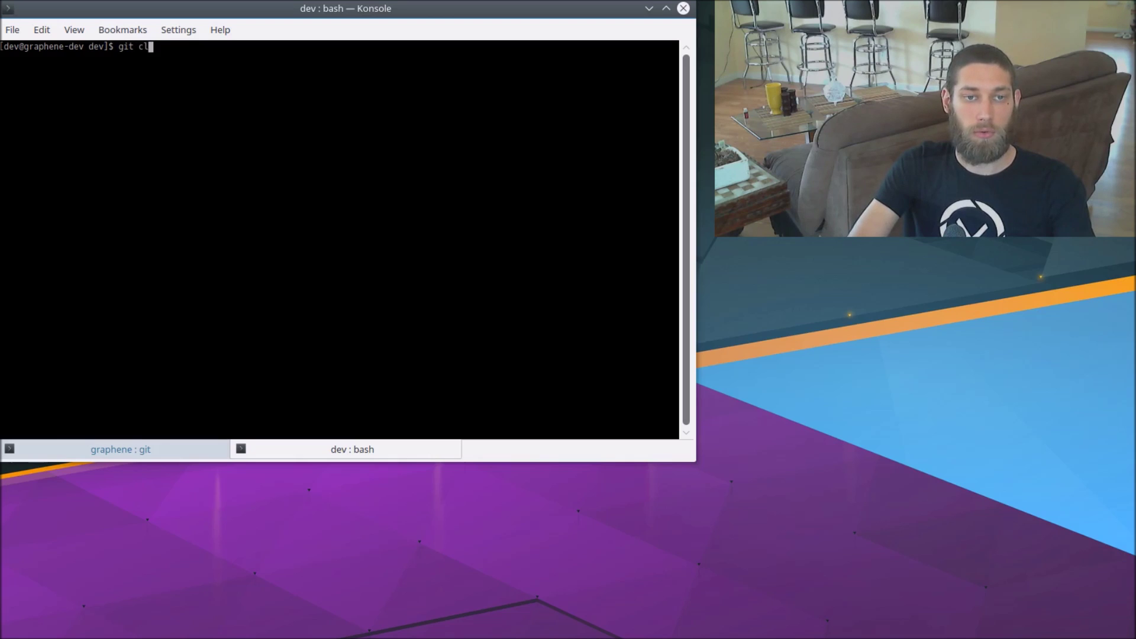
pyautogui.write('one https://g')
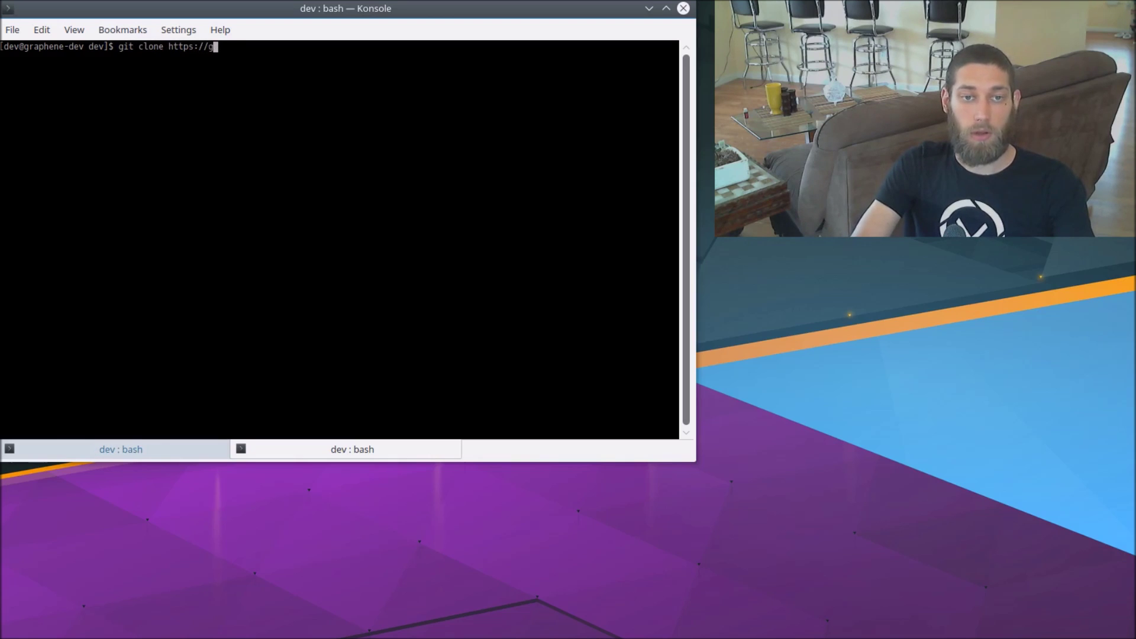
pyautogui.write('ithub.com/fo')
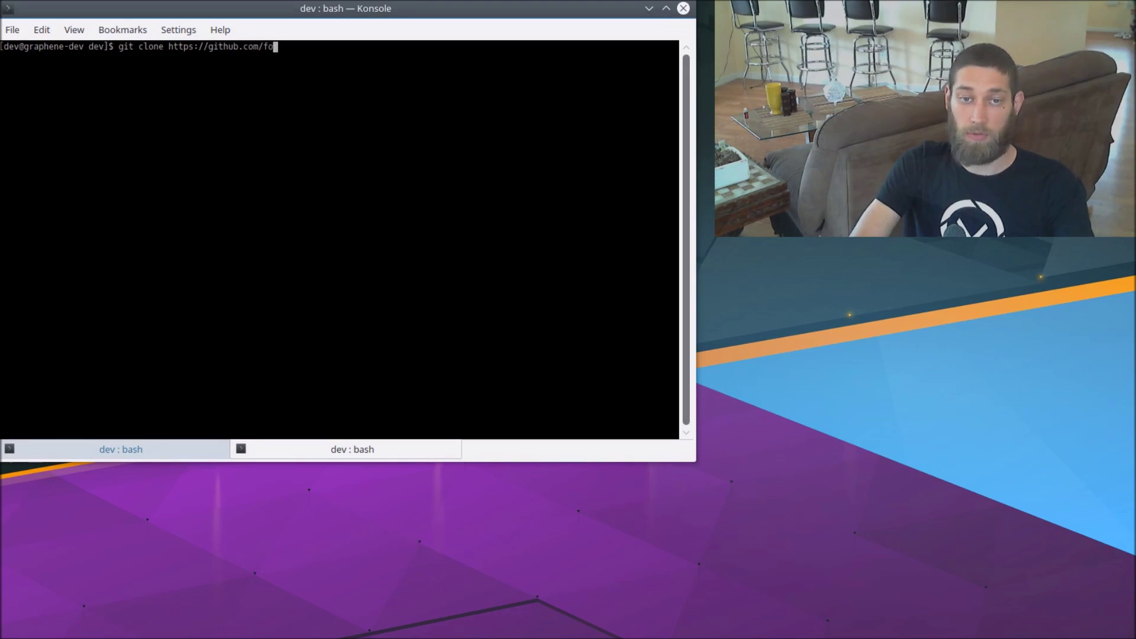
pyautogui.write('llowmyvo')
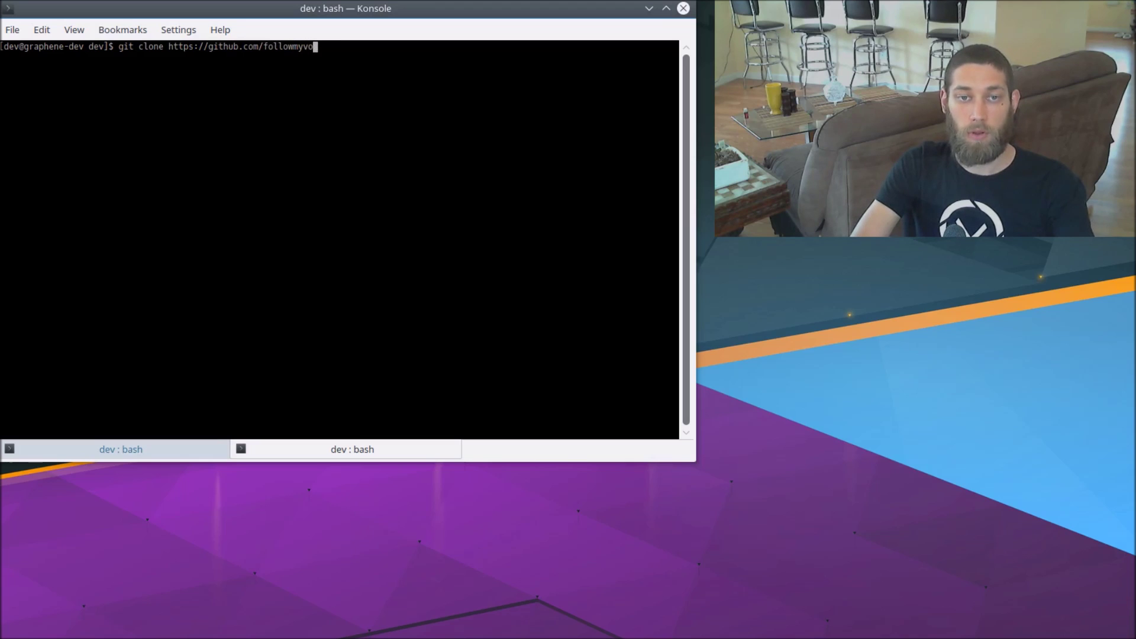
pyautogui.write('te/graphene-ui')
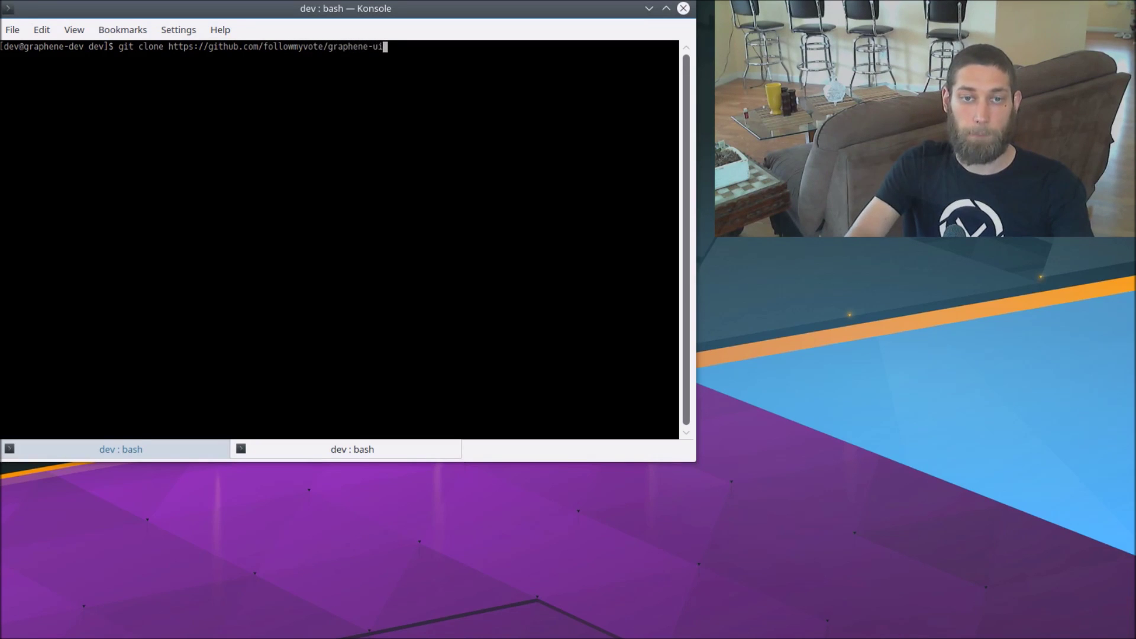
pyautogui.press('Return')
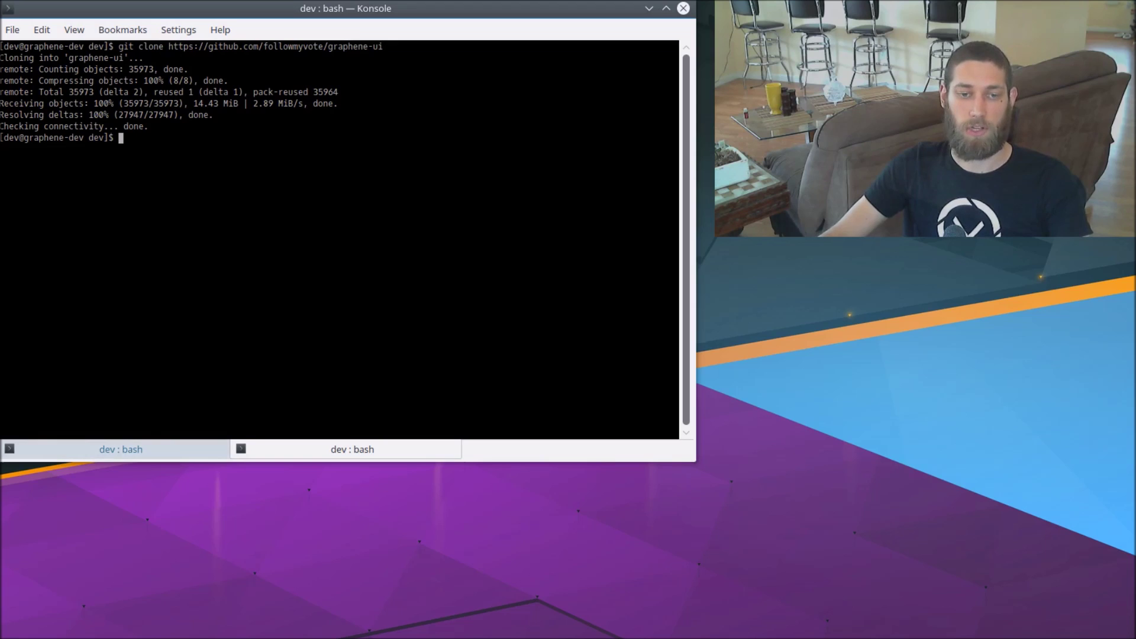
# - Return to the first terminal session and change into the cloned graphene directory
pyautogui.hotkey('shift', 'Right')
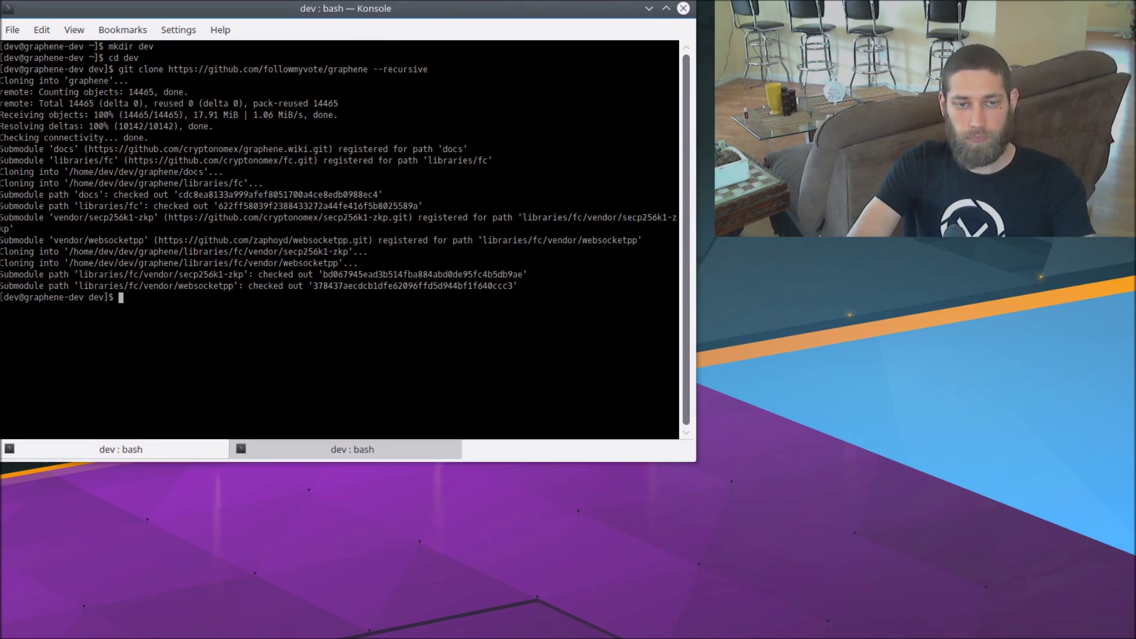
pyautogui.write('cd gr')
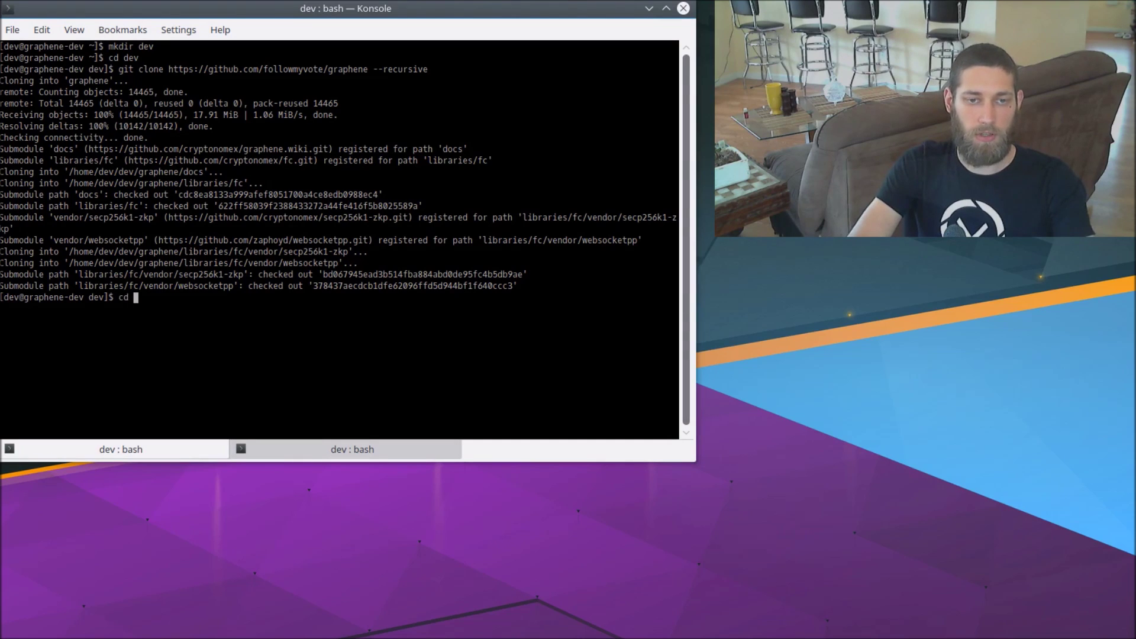
pyautogui.write('aphene')
pyautogui.press('Return')
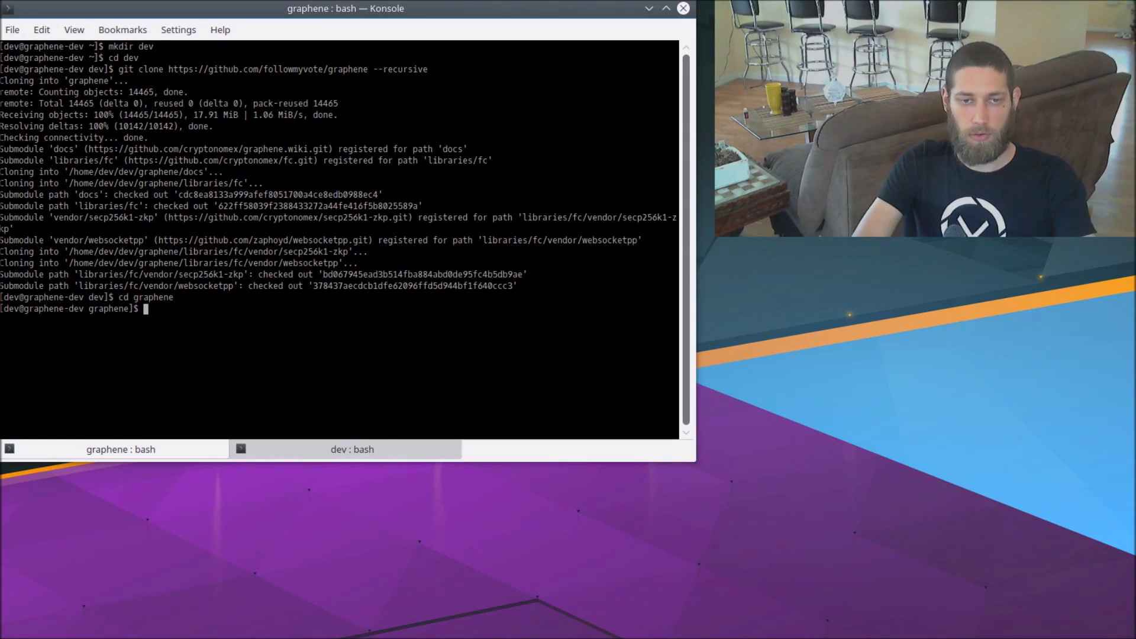
# - Install the packages boost, clang, npm and ninja with yaourt -S, entering the sudo password and accepting the installation
pyautogui.write('yaourt -')
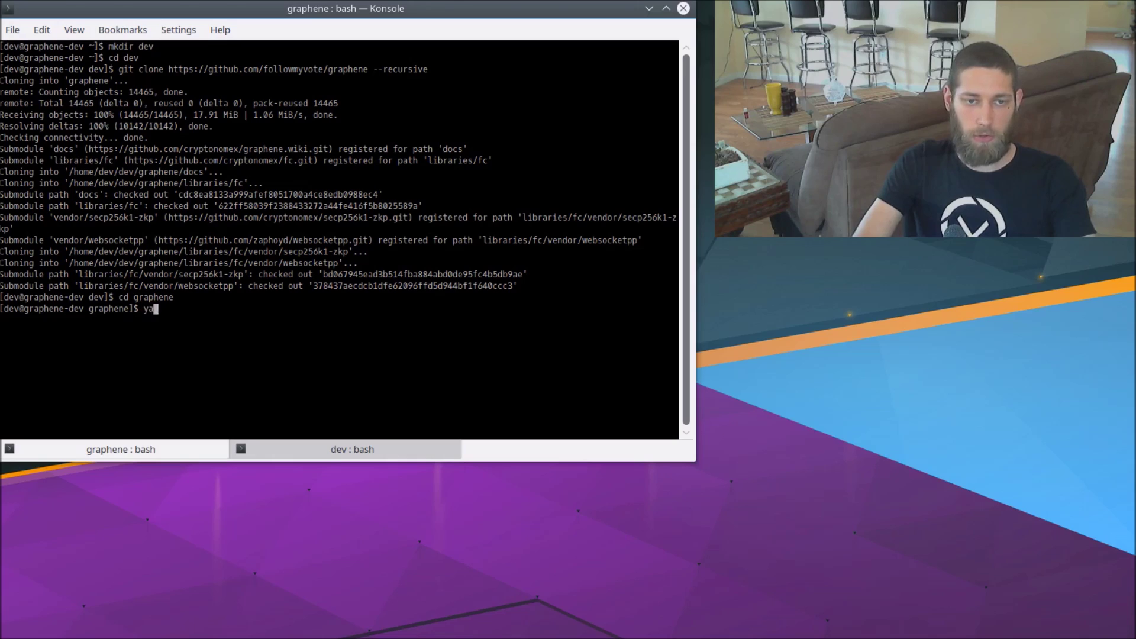
pyautogui.write('S ')
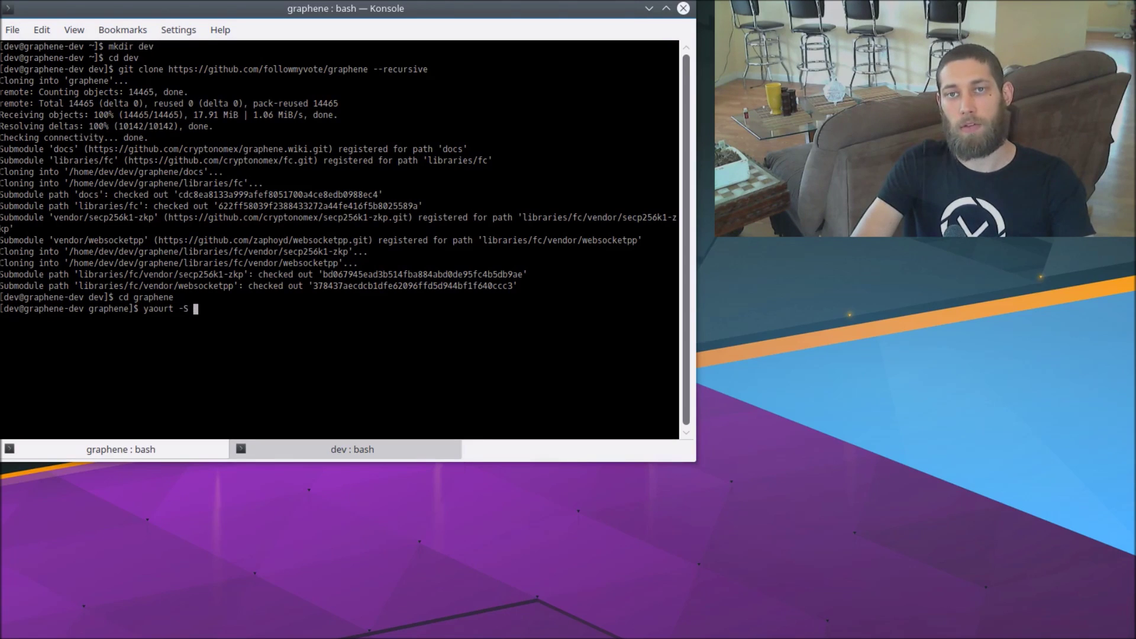
pyautogui.write('boo')
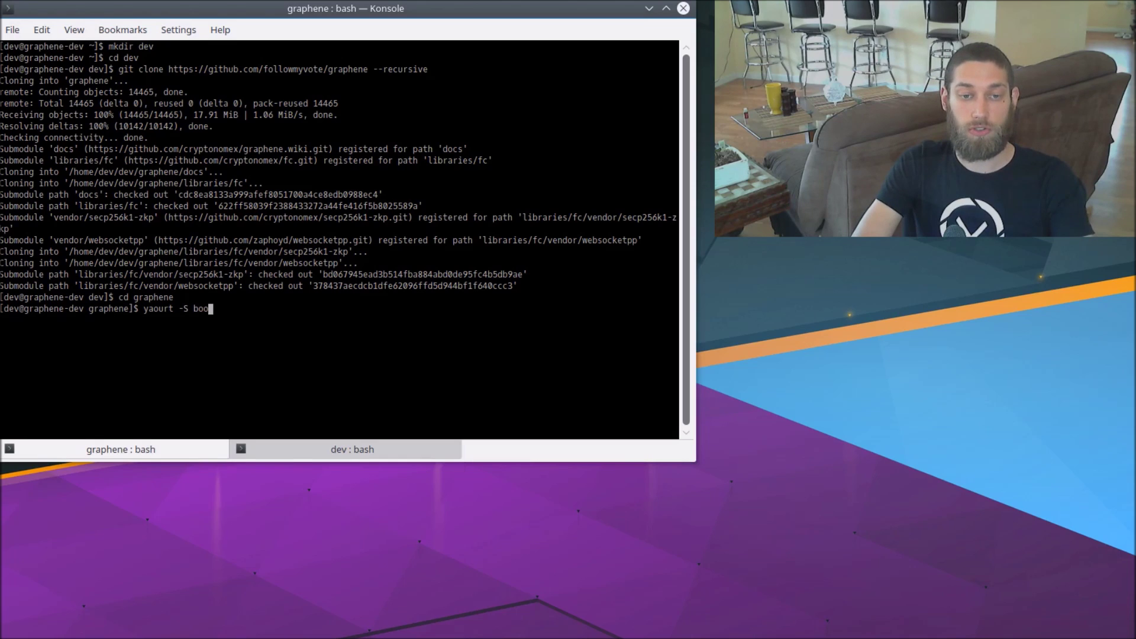
pyautogui.write('st clang ')
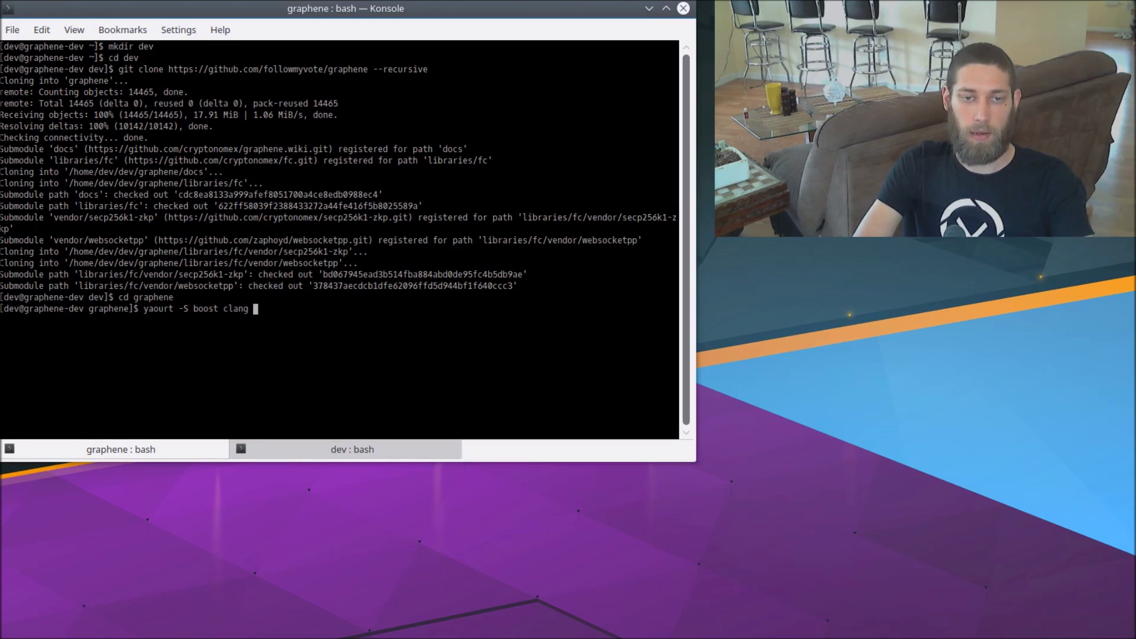
pyautogui.write('npm ninja')
pyautogui.press('Return')
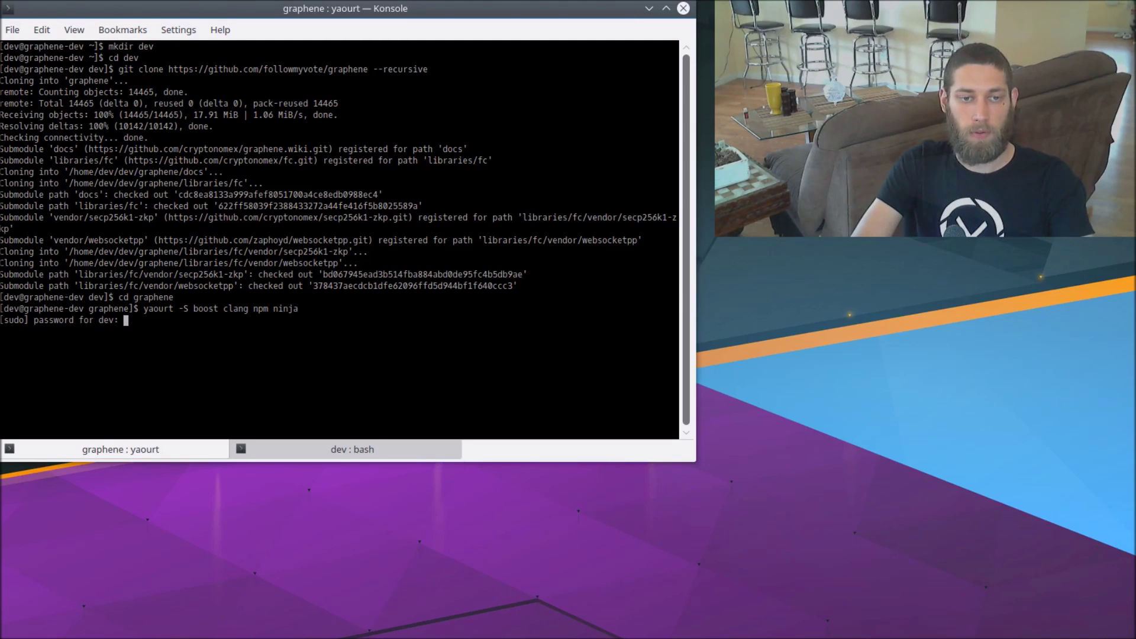
pyautogui.press('Return')
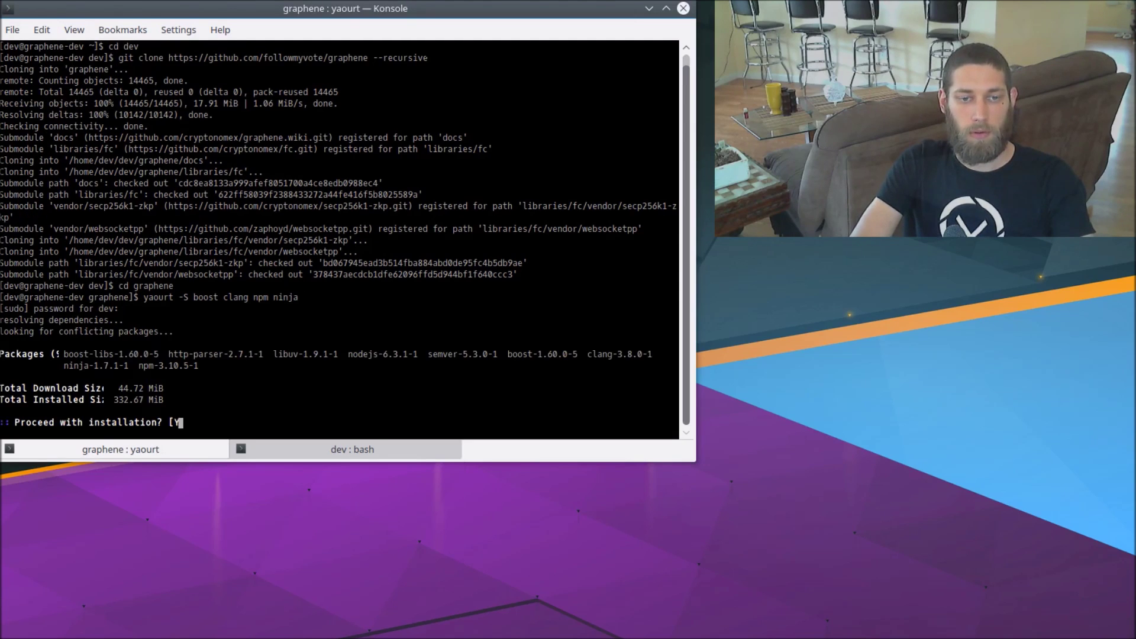
pyautogui.press('Return')
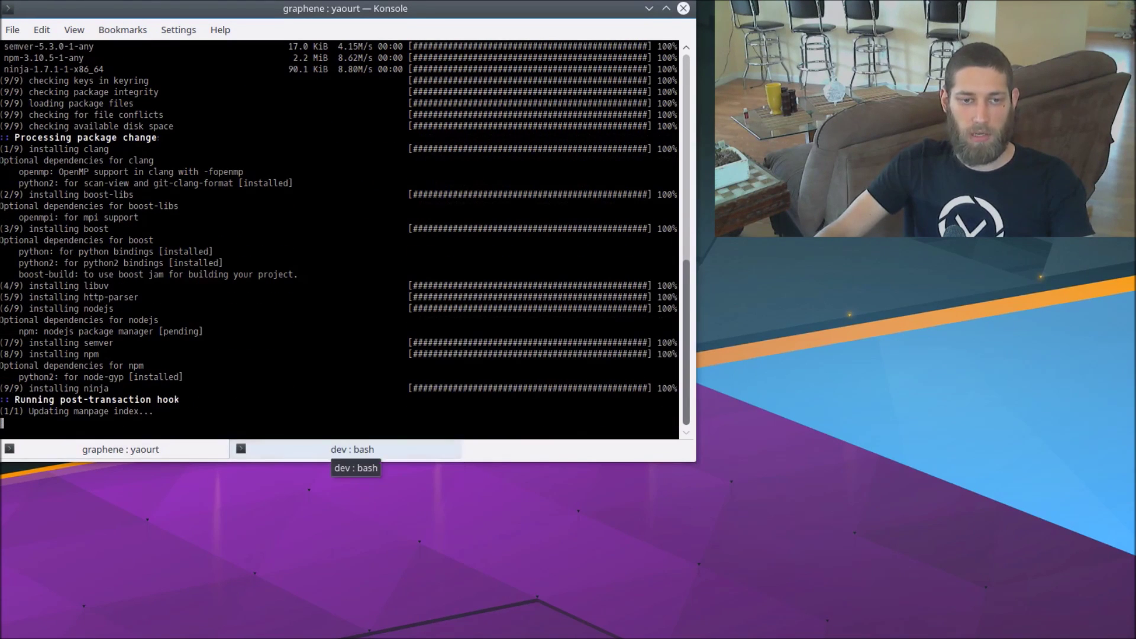
# - In the second terminal session, change into graphene-ui and its dl directory, and run npm install there
pyautogui.click(353, 450)
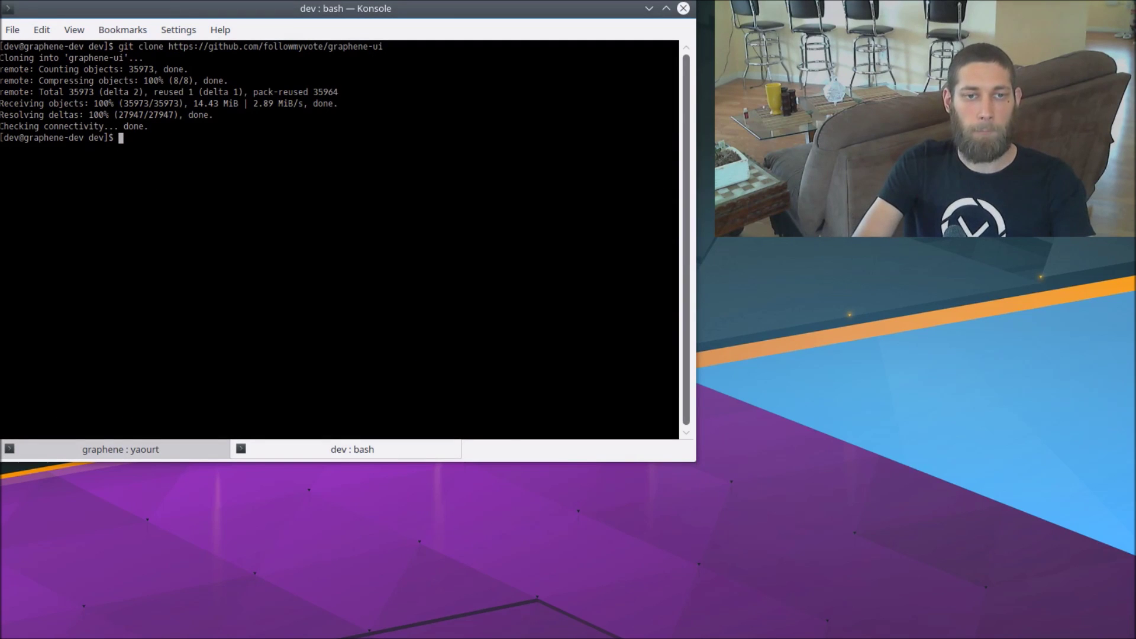
pyautogui.write('cd graphene')
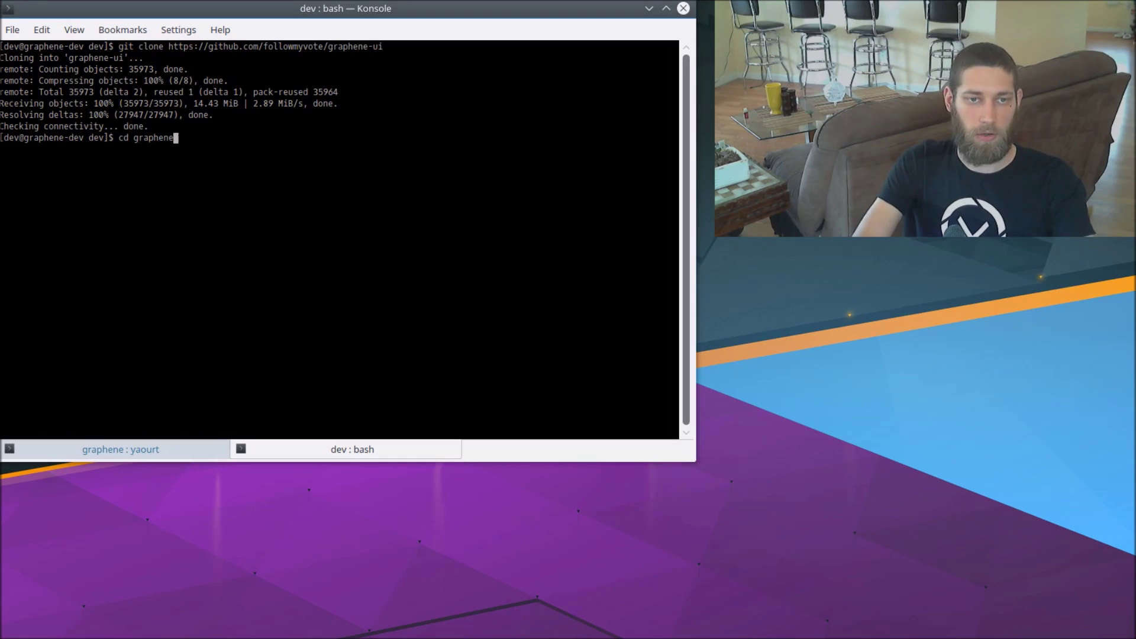
pyautogui.write('-ui')
pyautogui.press('Return')
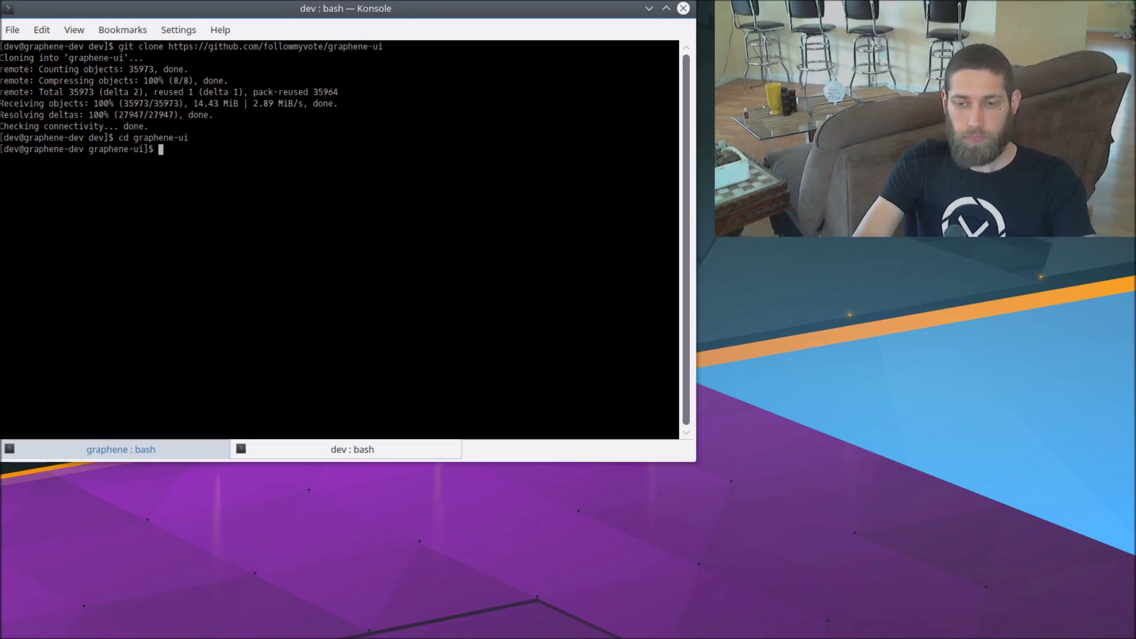
pyautogui.write('cd dl')
pyautogui.press('Return')
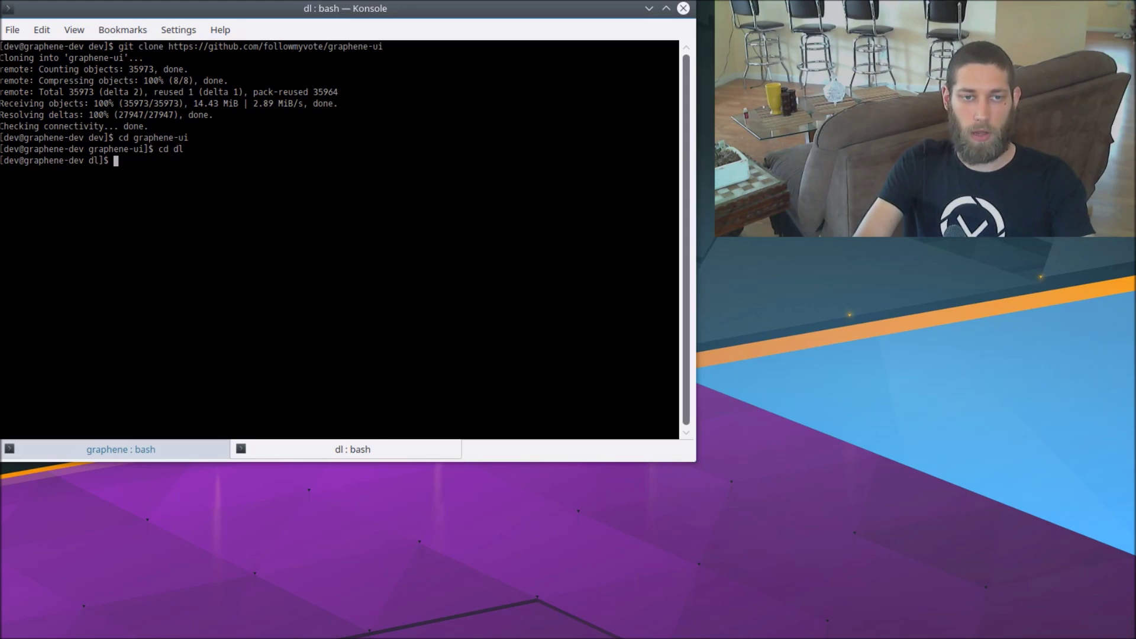
pyautogui.write('npm install')
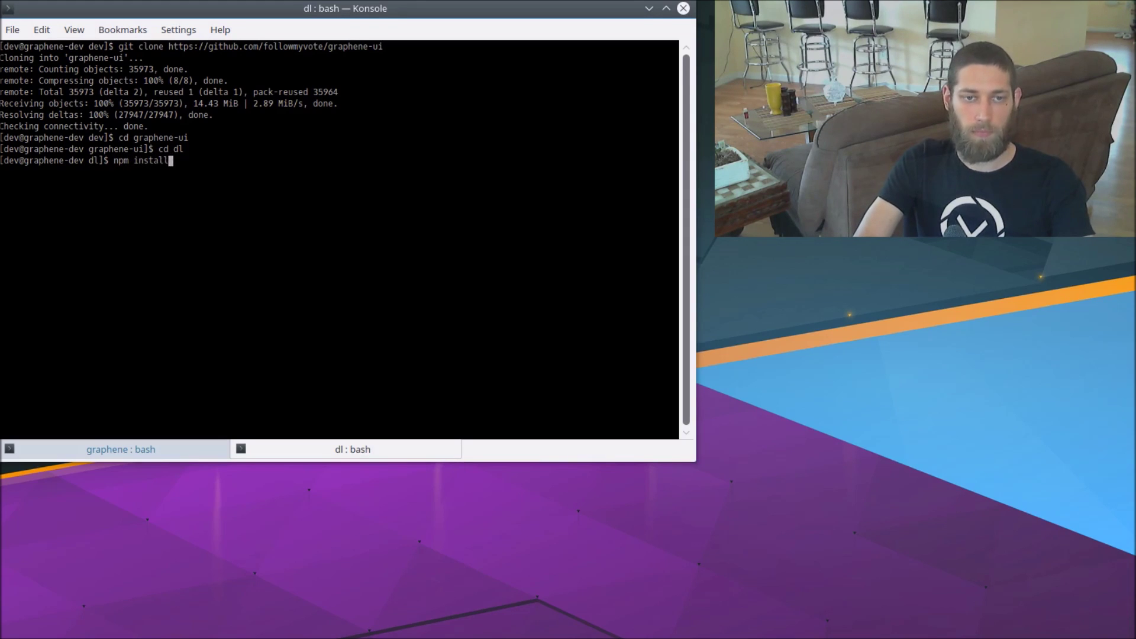
pyautogui.press('Return')
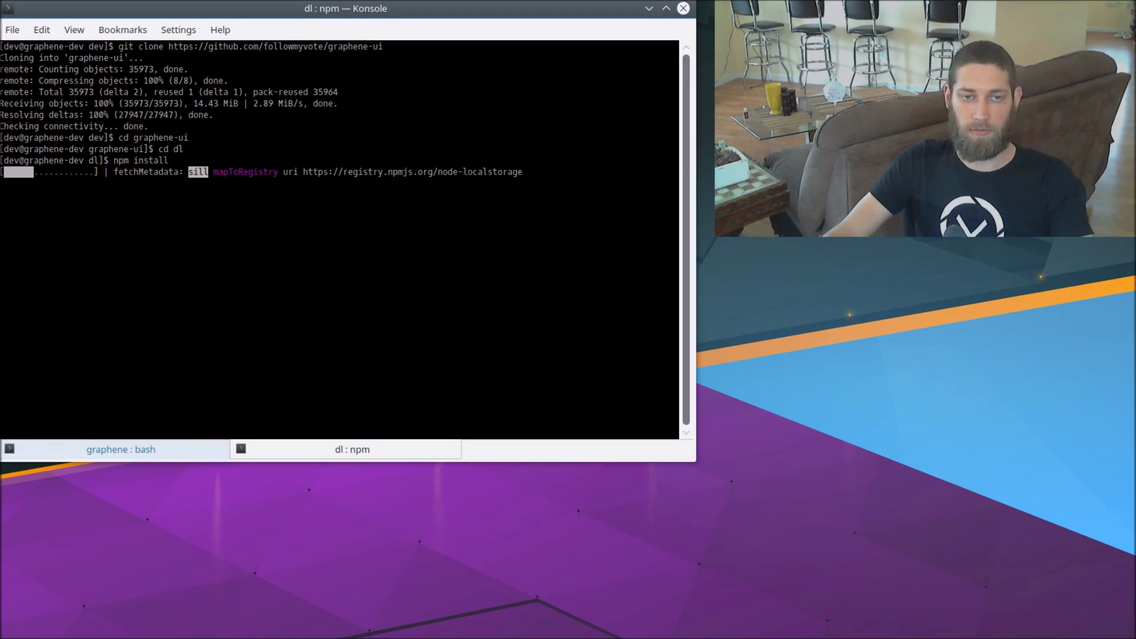
# - In the graphene session, write a cmake command with the Ninja generator, CMAKE_CXX_COMPILER=clang++ and CMAKE_C_COMPILER=clang
pyautogui.hotkey('shift', 'Left')
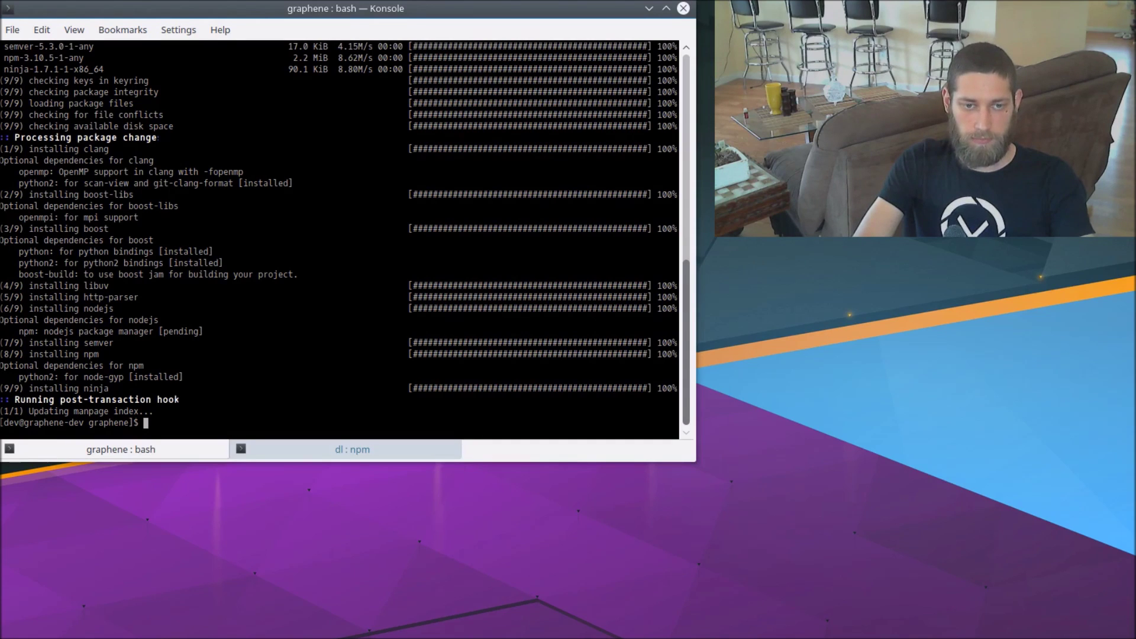
pyautogui.write('cmake')
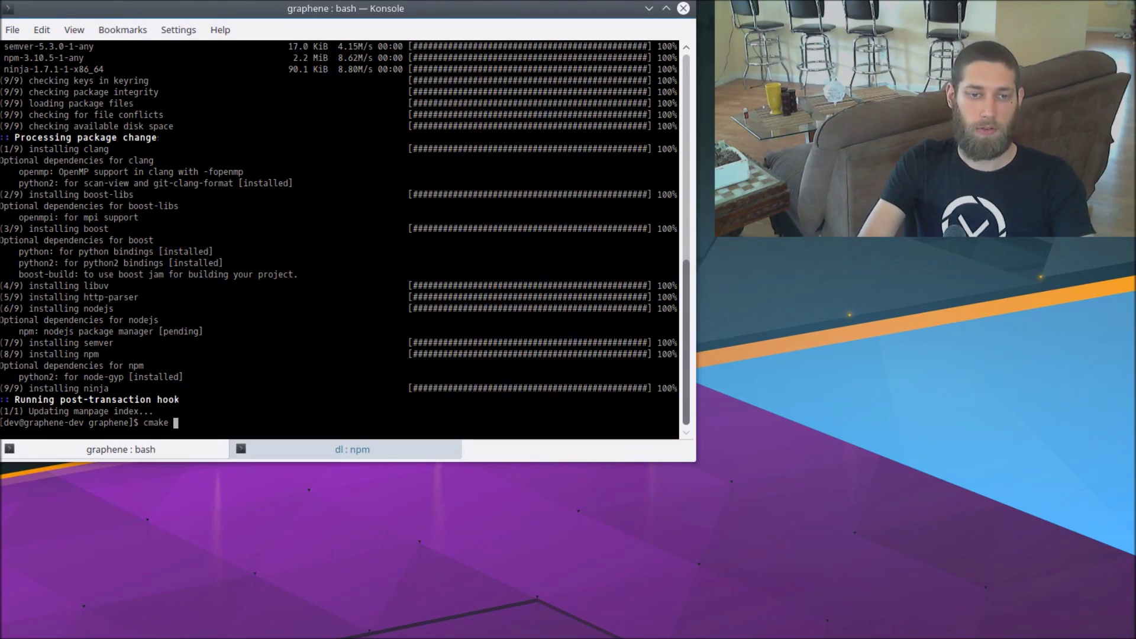
pyautogui.write(' -G Ninja ')
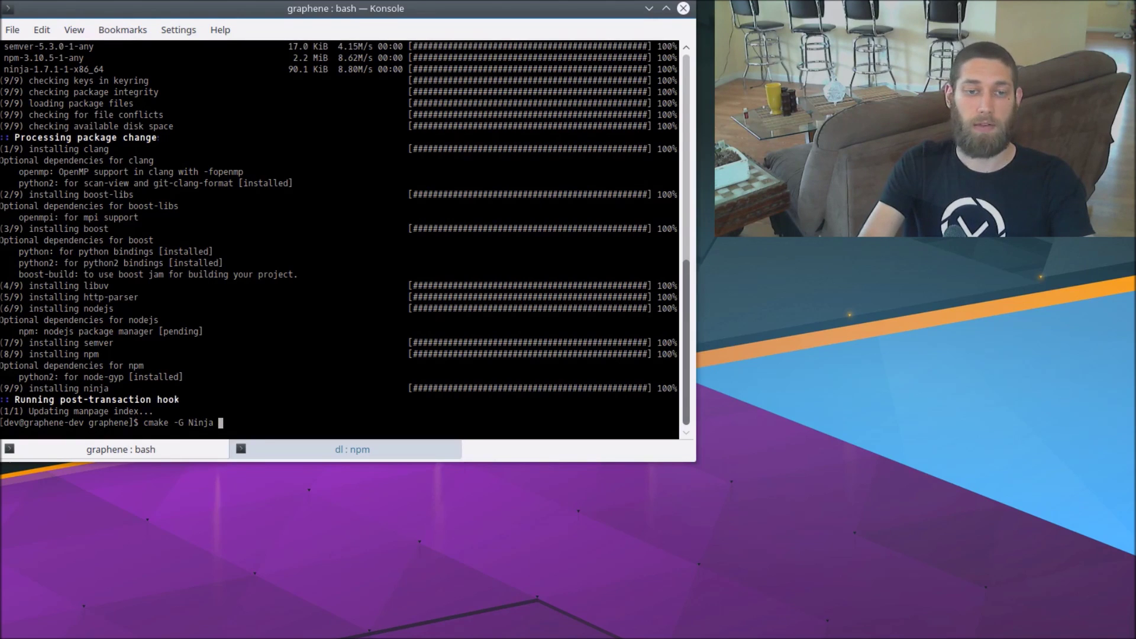
pyautogui.write('-D')
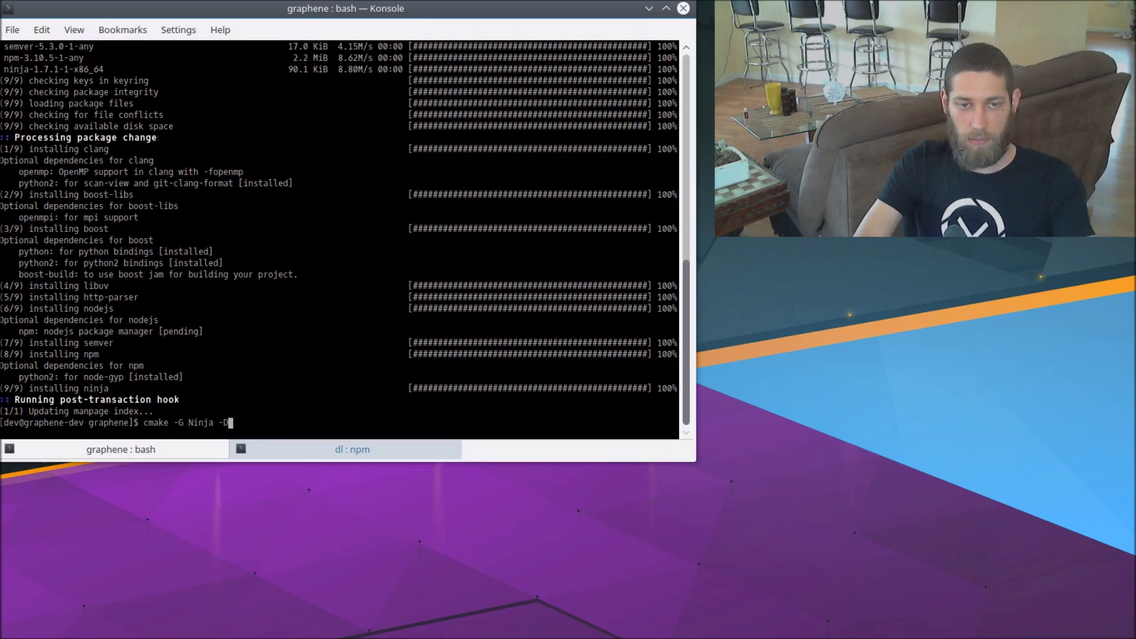
pyautogui.write('CMAKE_CXX_COM')
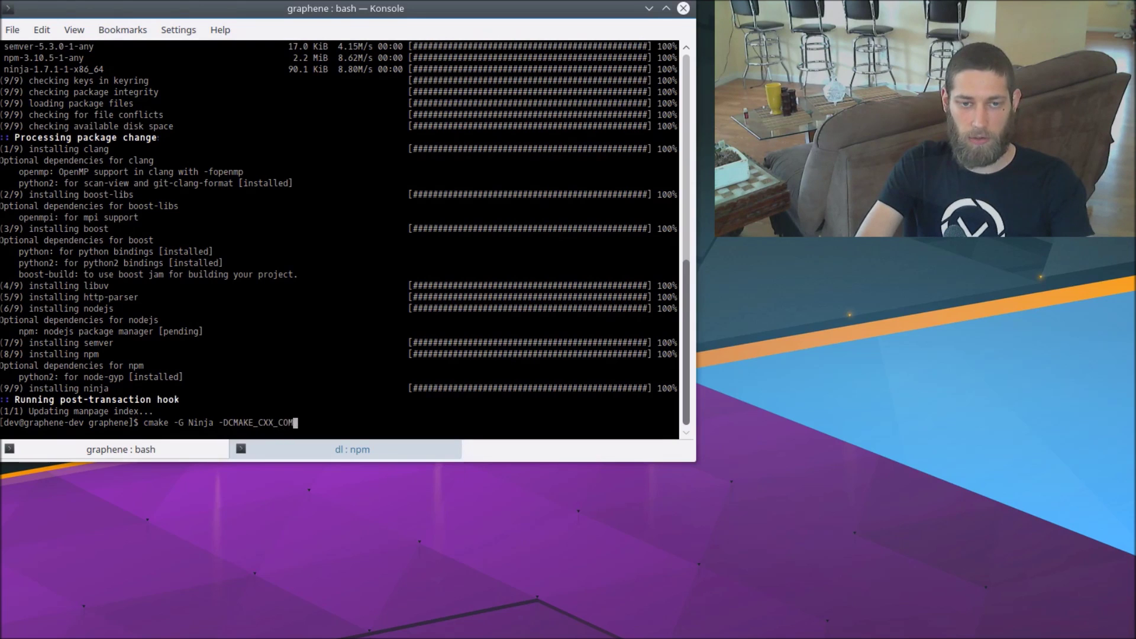
pyautogui.write('PILER=clang+')
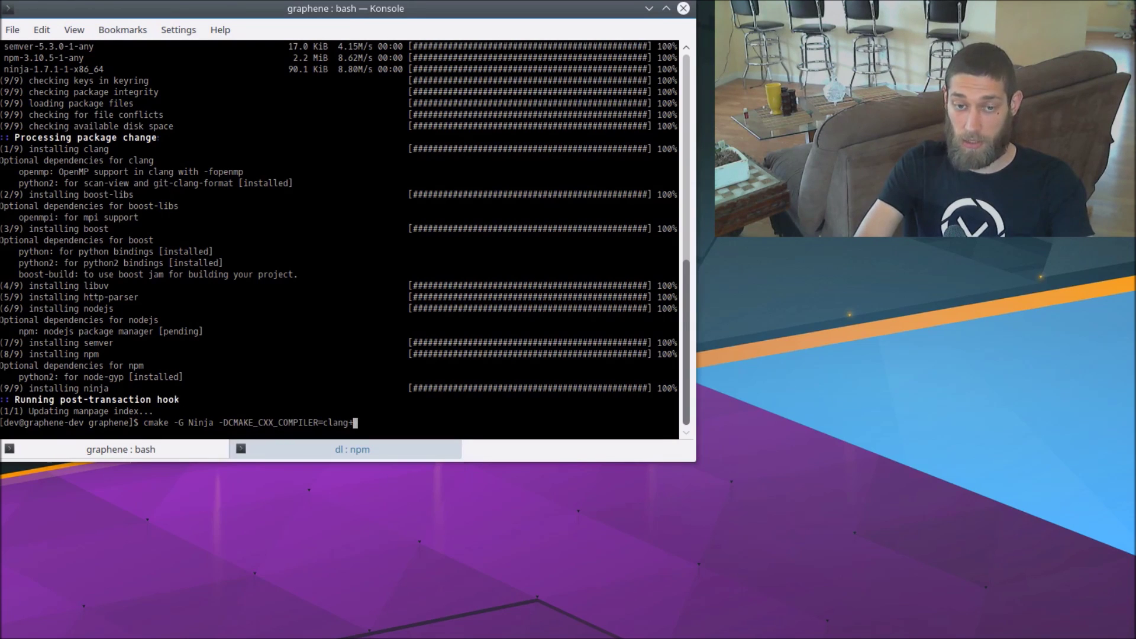
pyautogui.write('+ -C')
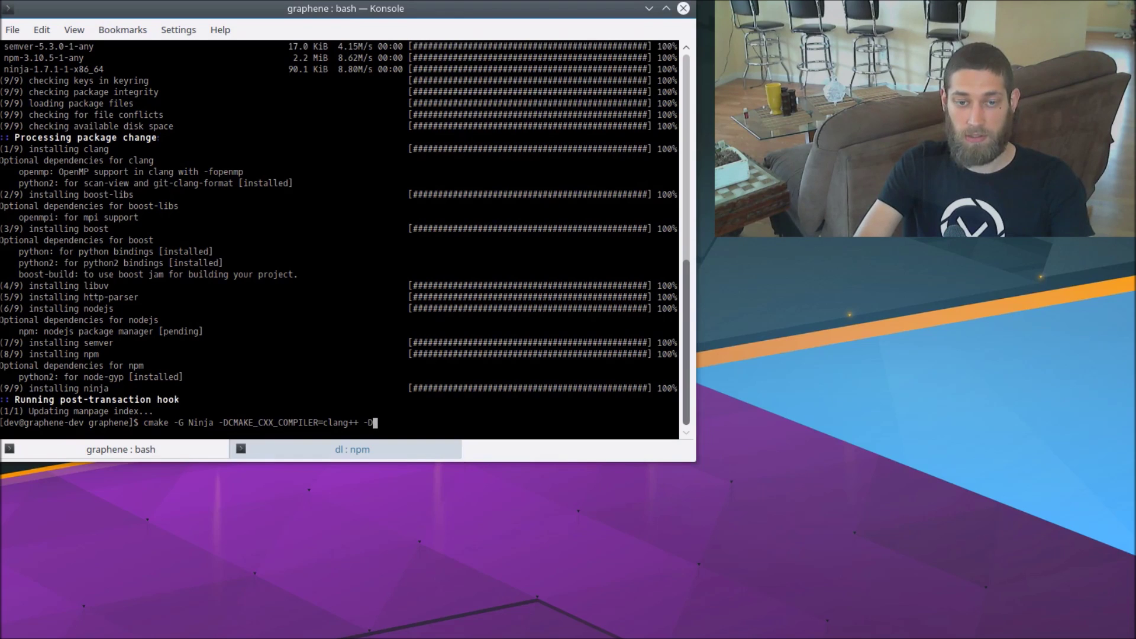
pyautogui.write('CMAKE_C_COMPI')
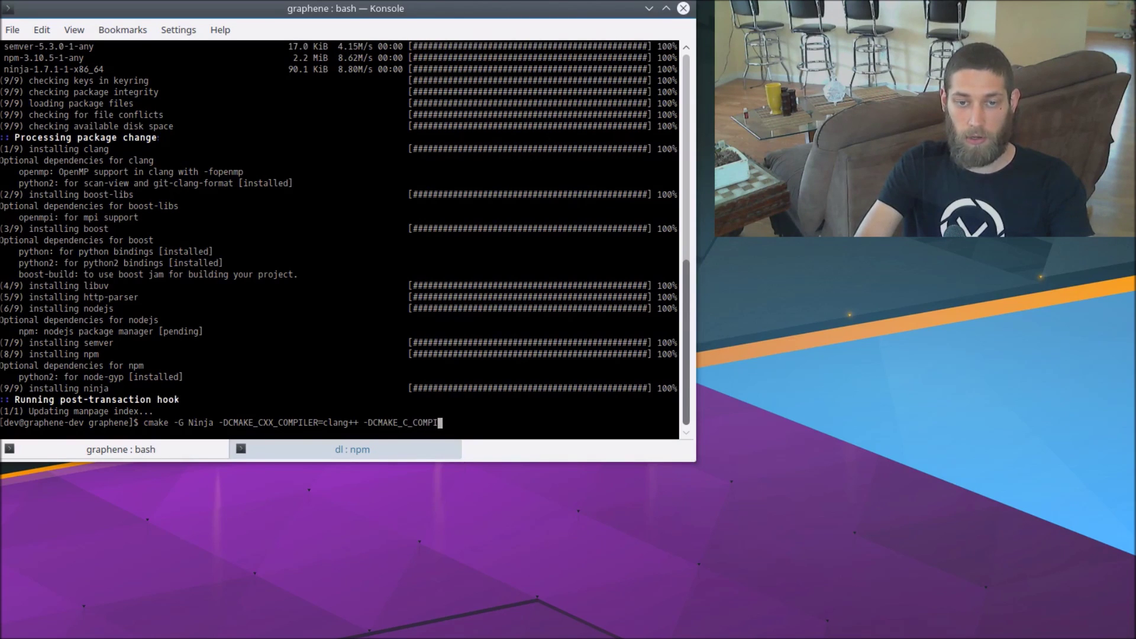
pyautogui.write('LER=clang')
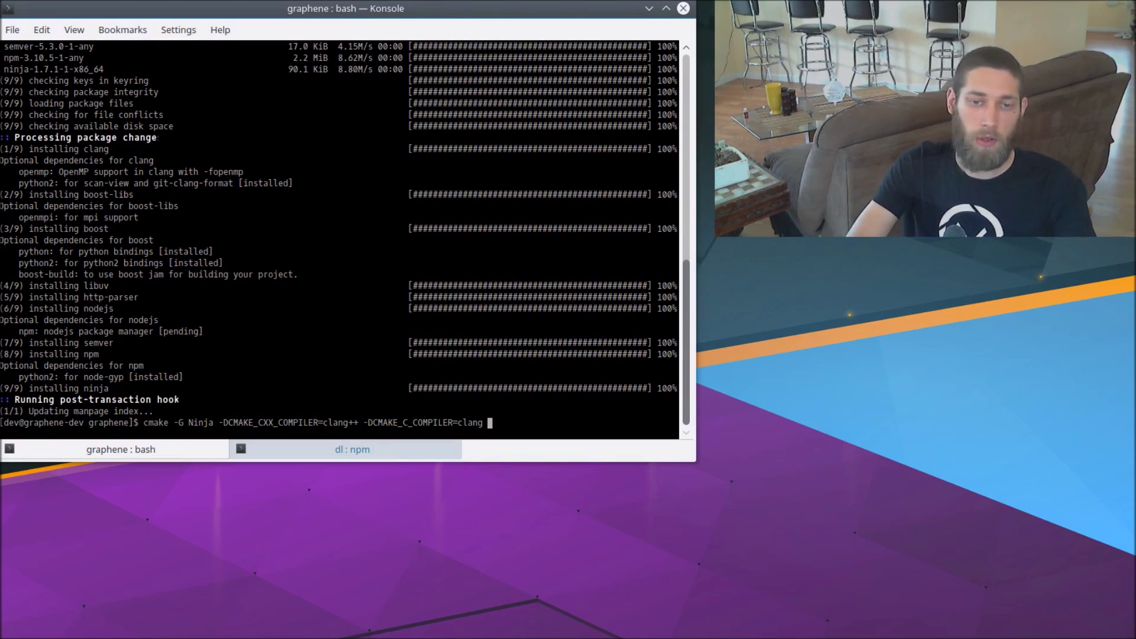
# - Add CMAKE_BUILD_TYPE=Debug and CMAKE_INSTALL_PREFIX=/opt/graphene as -D options to the cmake command and run it
pyautogui.write('-')
pyautogui.write('DCM')
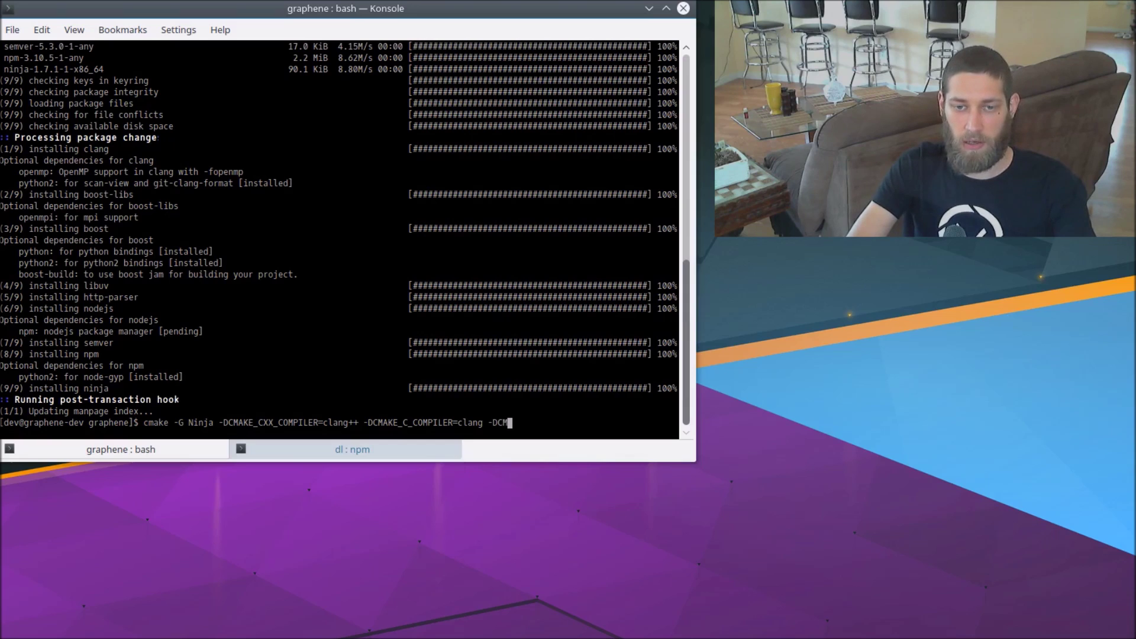
pyautogui.write('AKE_BUILD_TYPE=')
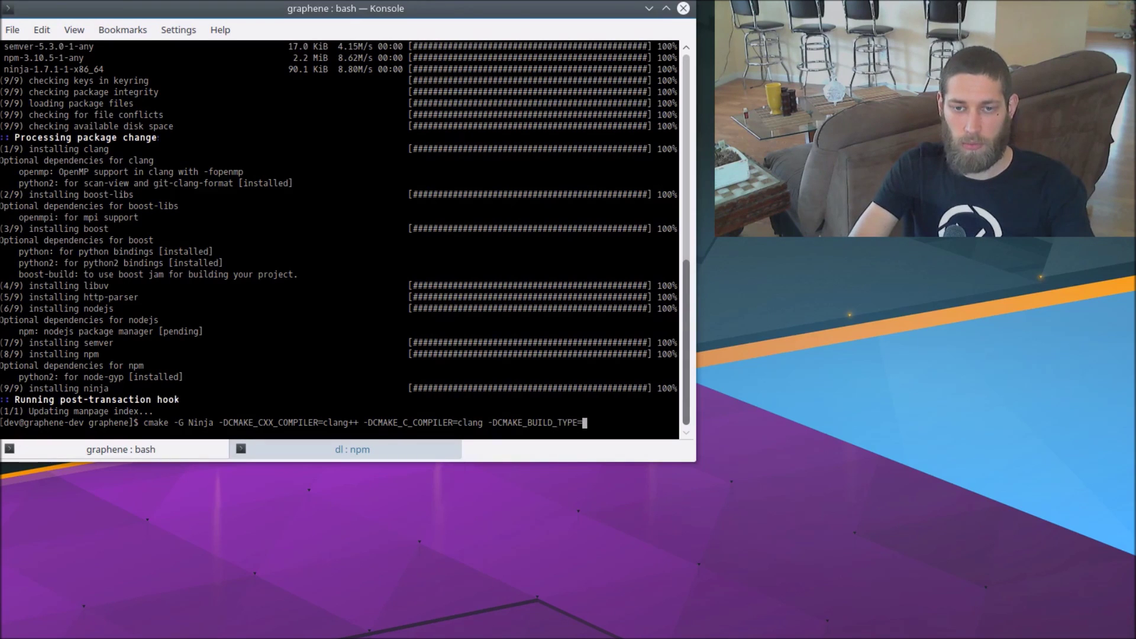
pyautogui.write('Debug')
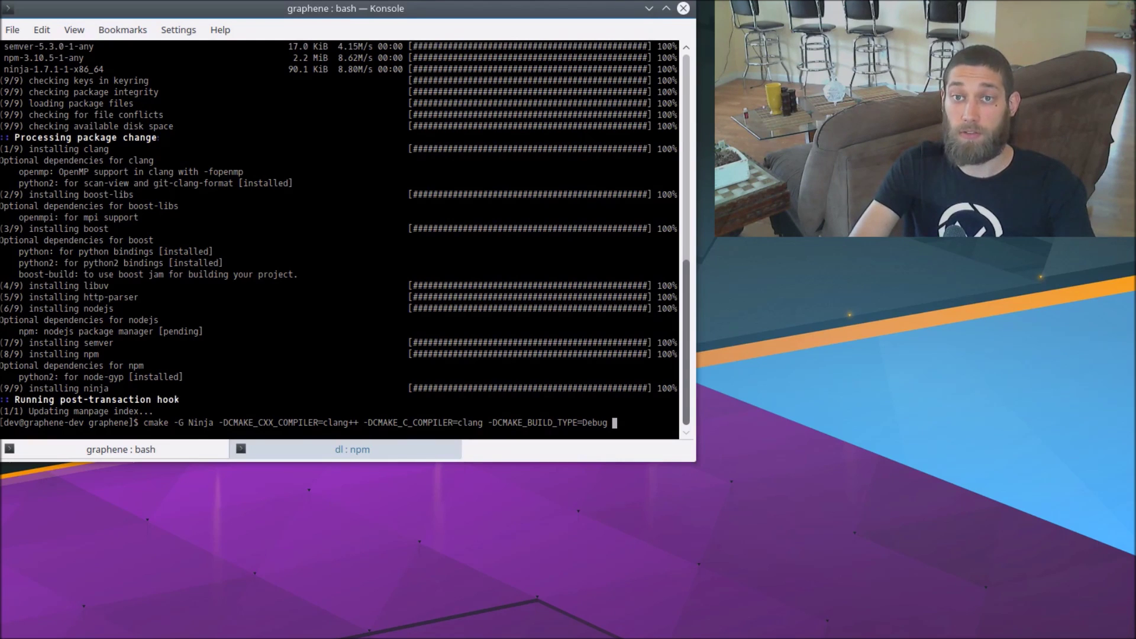
pyautogui.write('-DCMAKE_I')
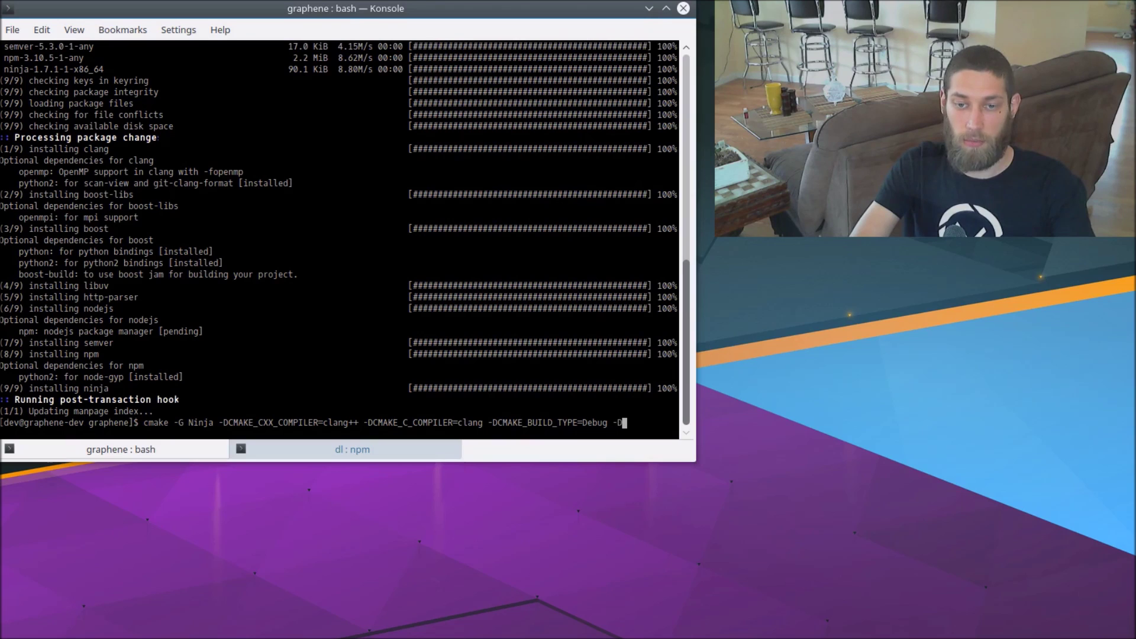
pyautogui.write('NSTALL_')
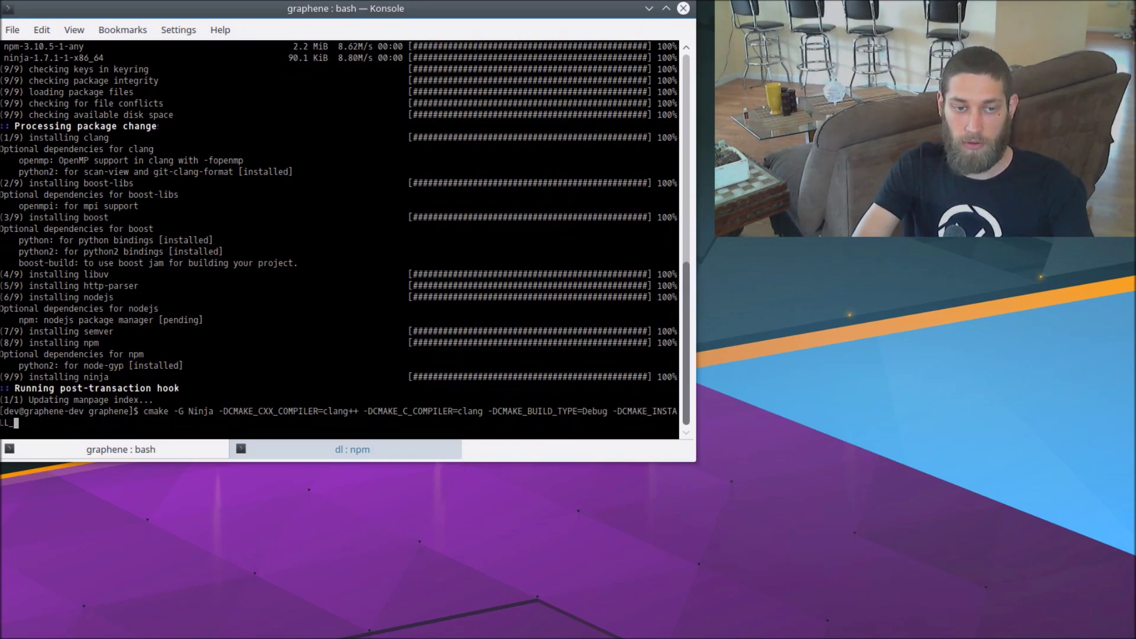
pyautogui.write('PREFIX=')
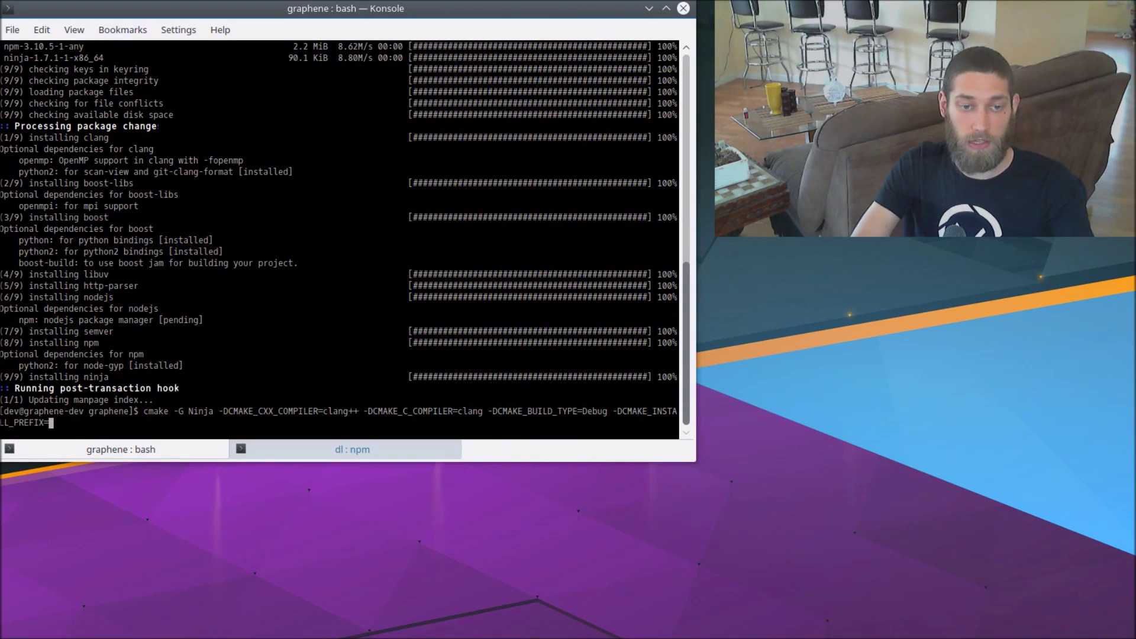
pyautogui.write('/opt/graphe')
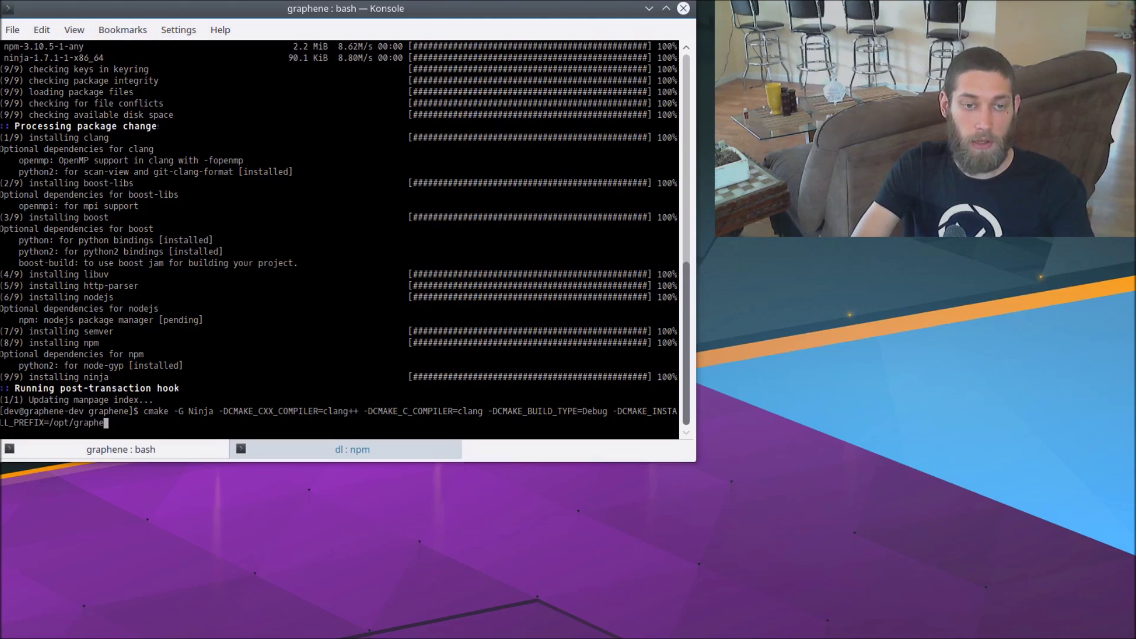
pyautogui.write('ne')
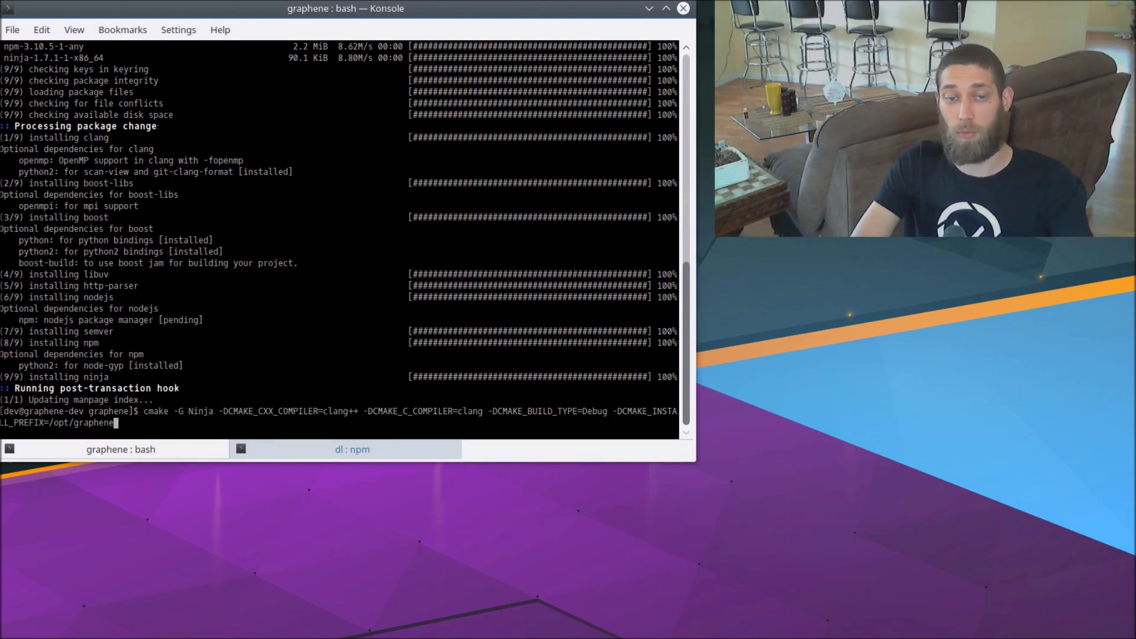
pyautogui.press('Return')
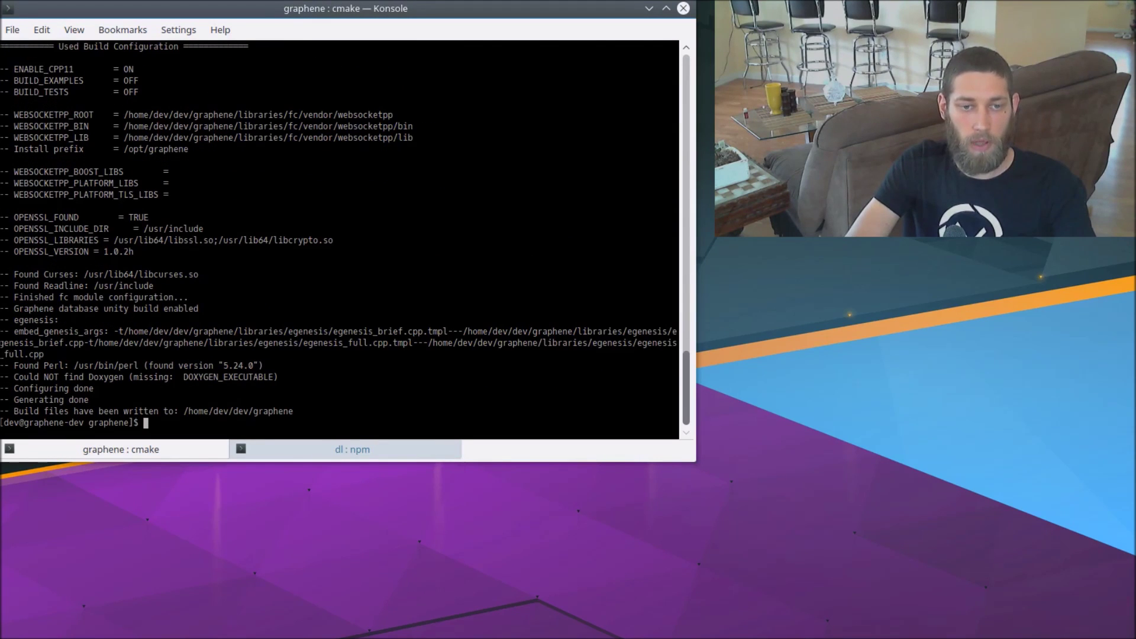
# - Start the graphene build with ninja, and open a third terminal session beside the npm one
pyautogui.write('ninja')
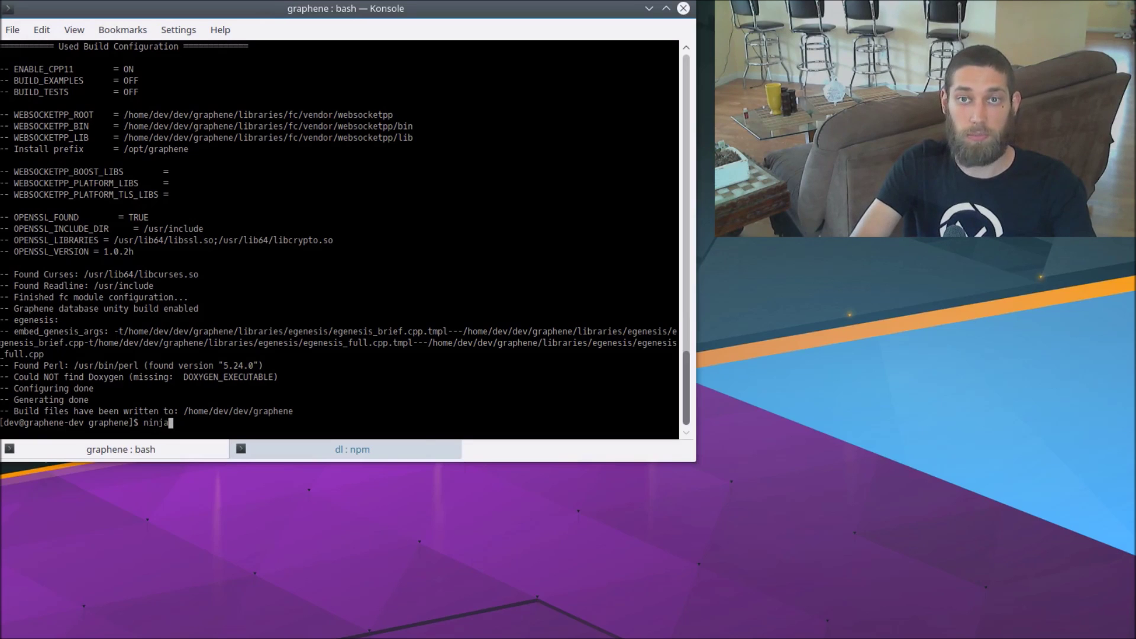
pyautogui.press('Return')
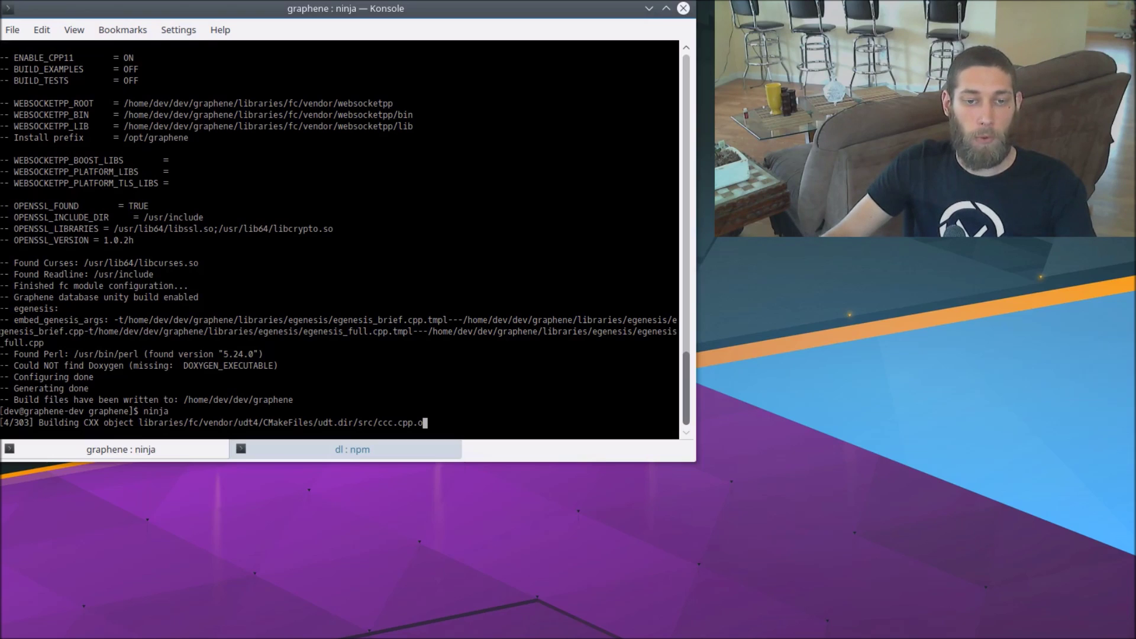
pyautogui.hotkey('shift', 'Right')
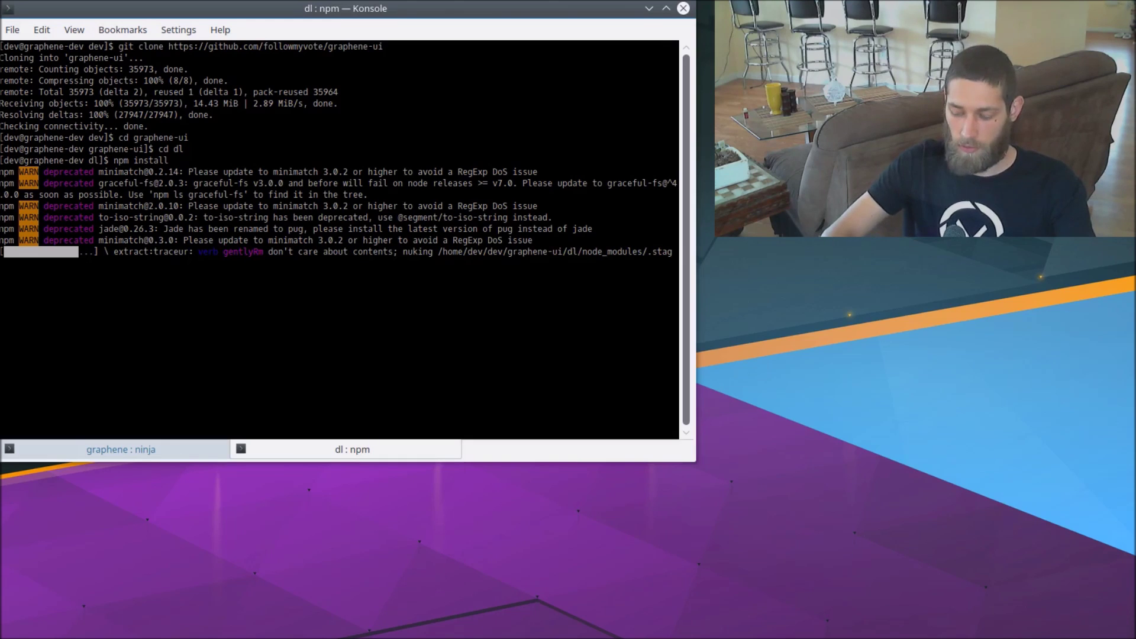
pyautogui.hotkey('ctrl', 'shift', 't')
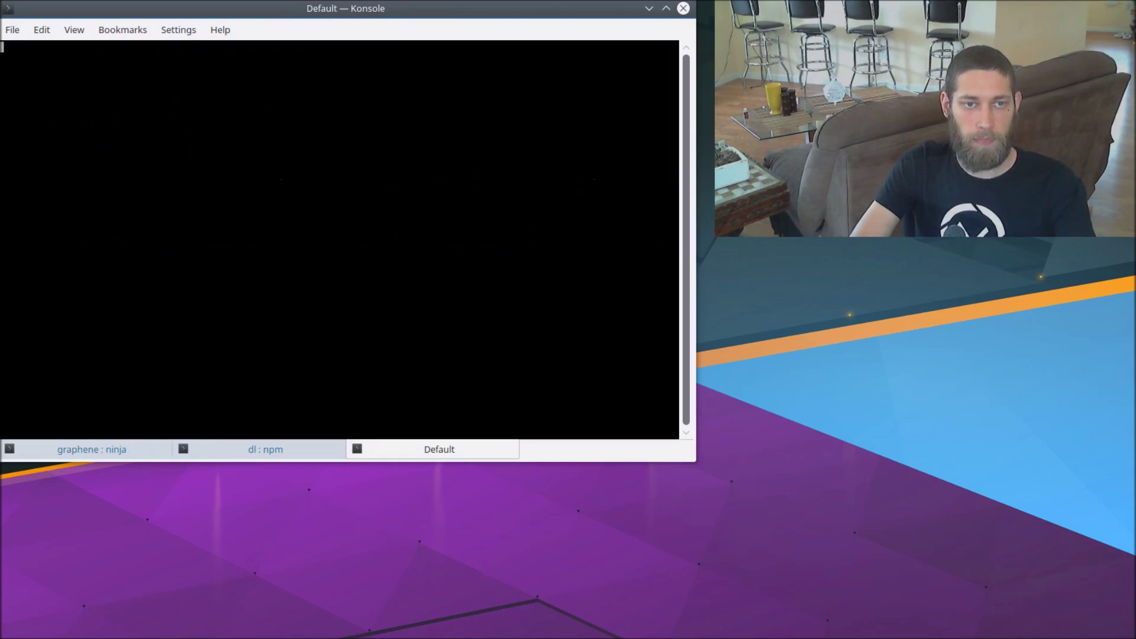
# - In the third terminal session, change into the sibling ../web directory and run npm install there
pyautogui.write('cd ')
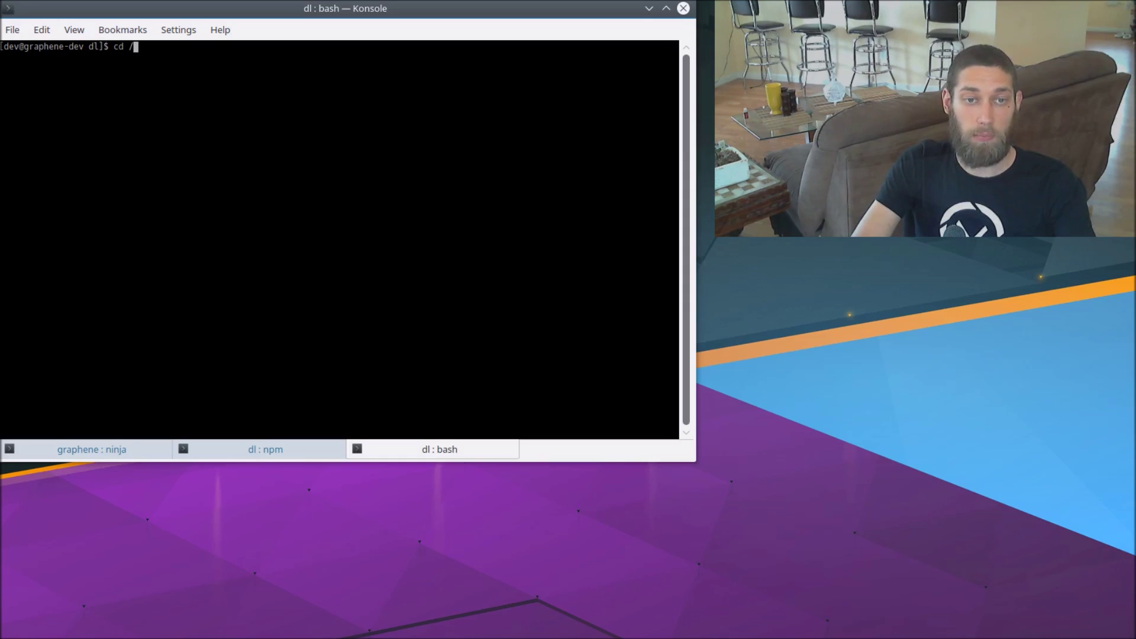
pyautogui.write('../web')
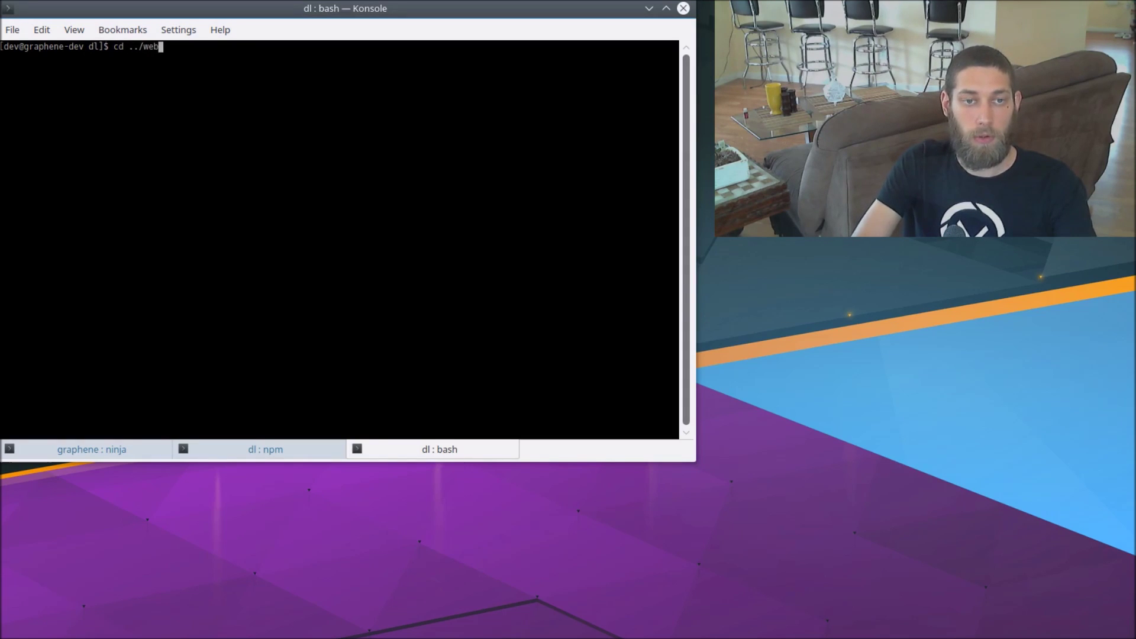
pyautogui.press('Return')
pyautogui.write('npm instal')
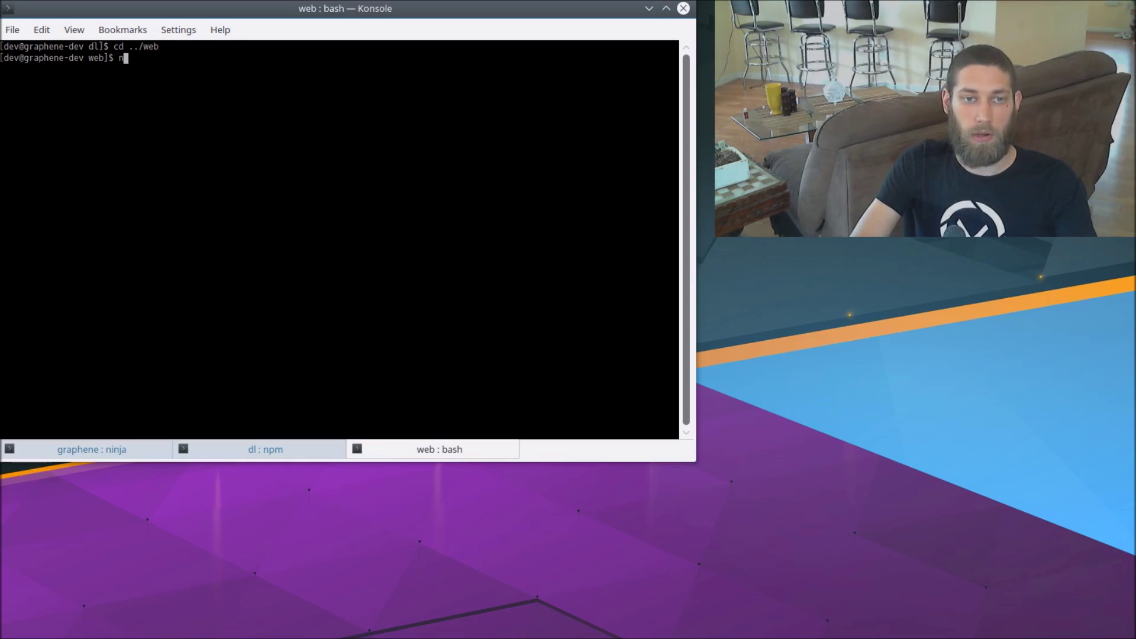
pyautogui.write('l')
pyautogui.press('Return')
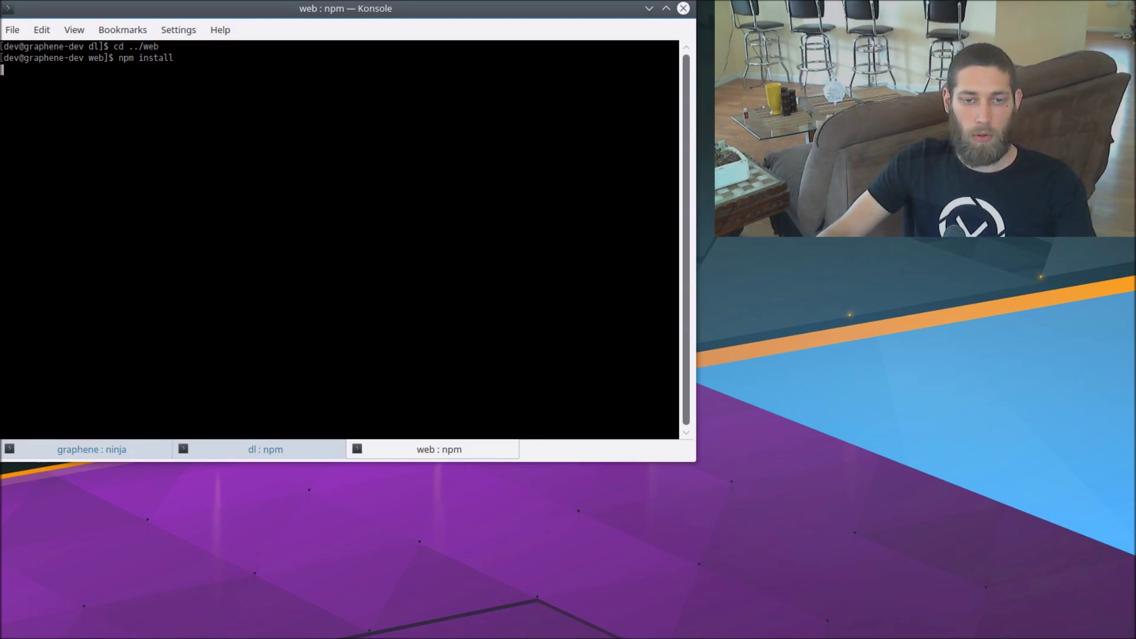
# - Return to the graphene session and install the finished build with sudo ninja install
pyautogui.hotkey('shift', 'Left')
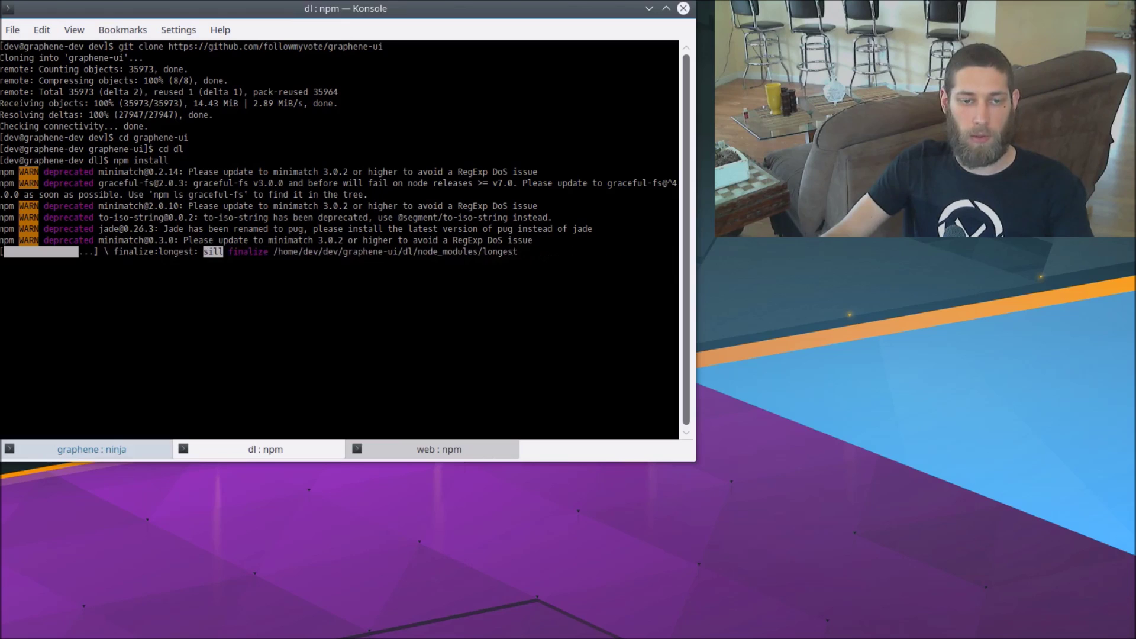
pyautogui.hotkey('shift', 'Left')
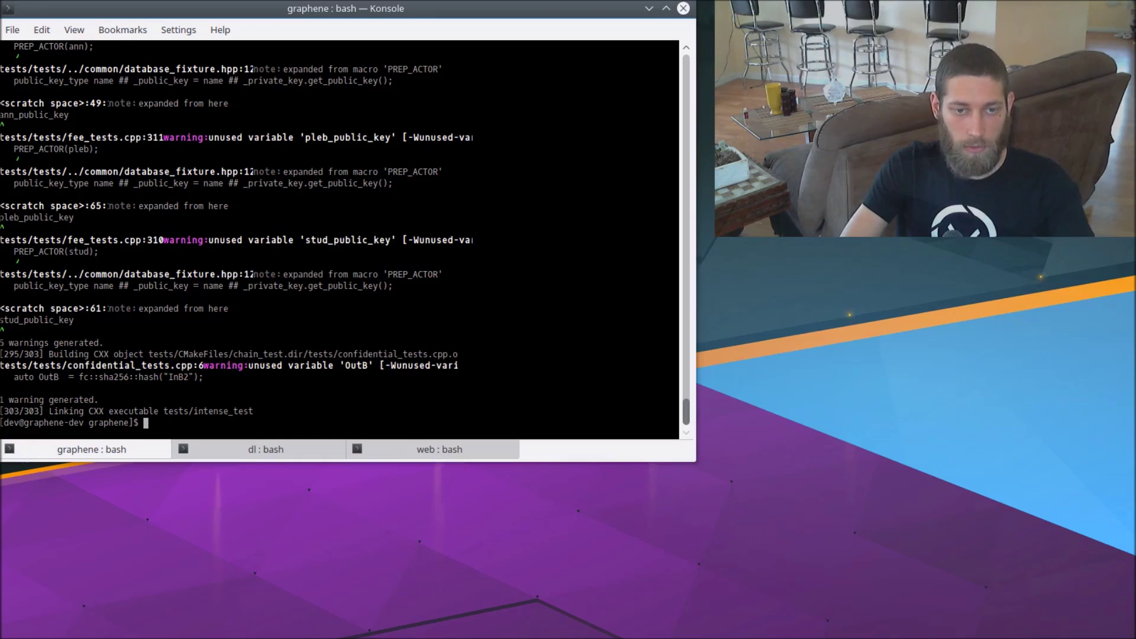
pyautogui.write('ni')
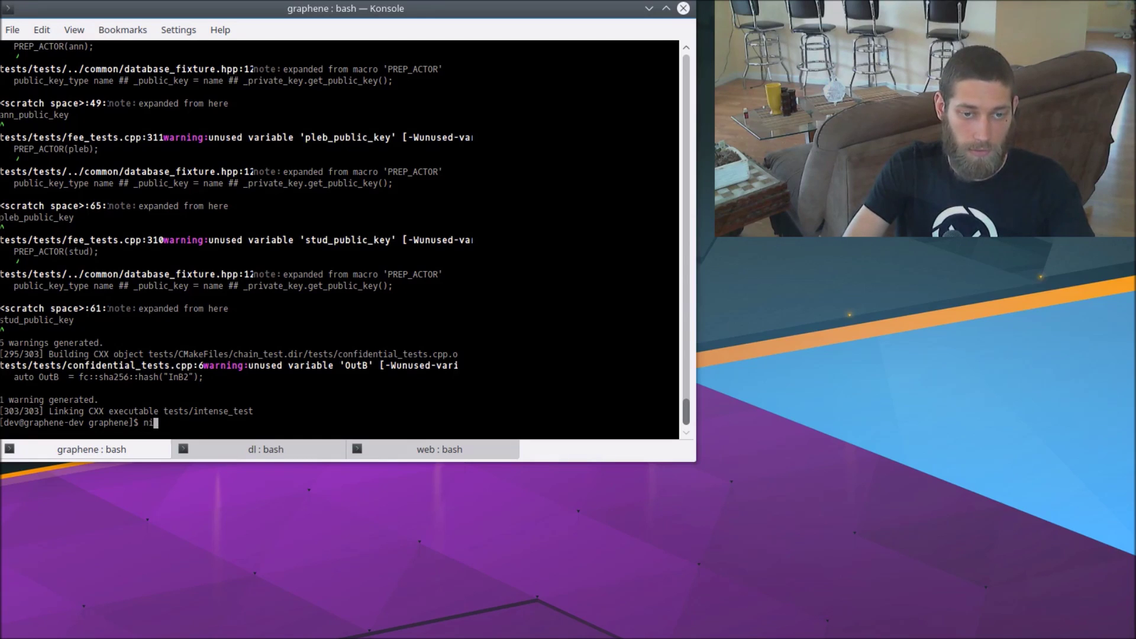
pyautogui.write('nja install')
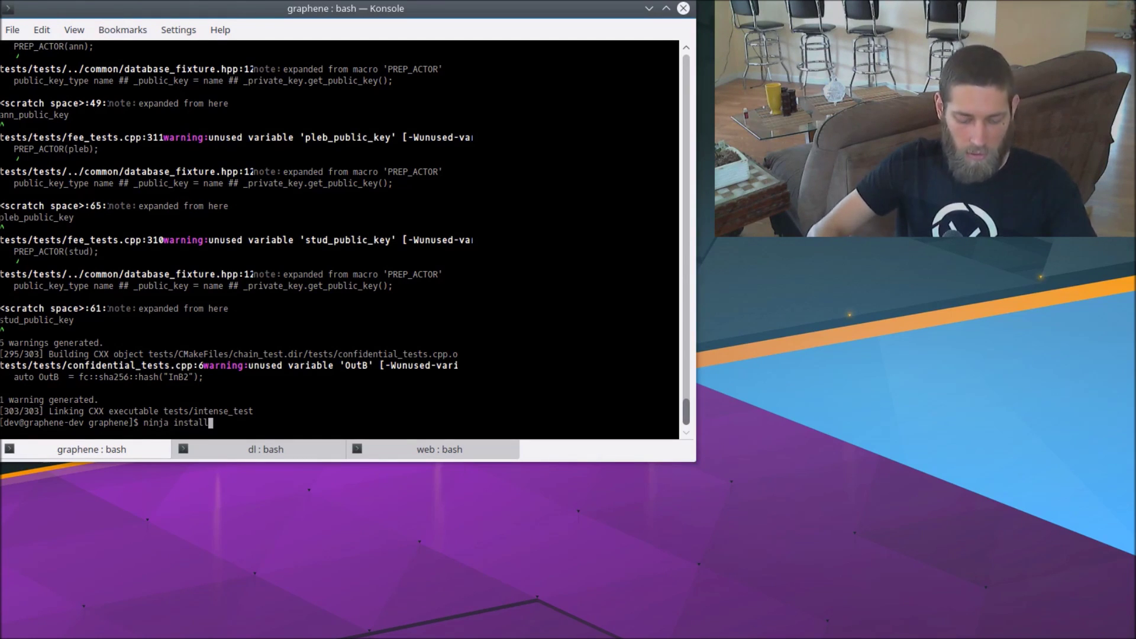
pyautogui.press('Home')
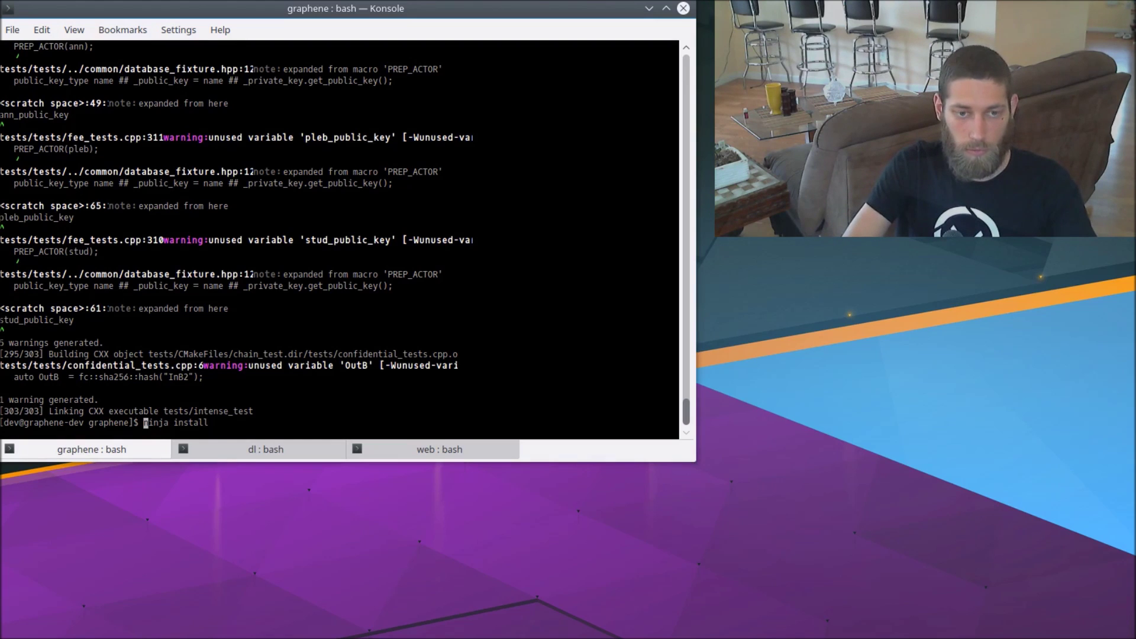
pyautogui.write('sudo')
pyautogui.press('Return')
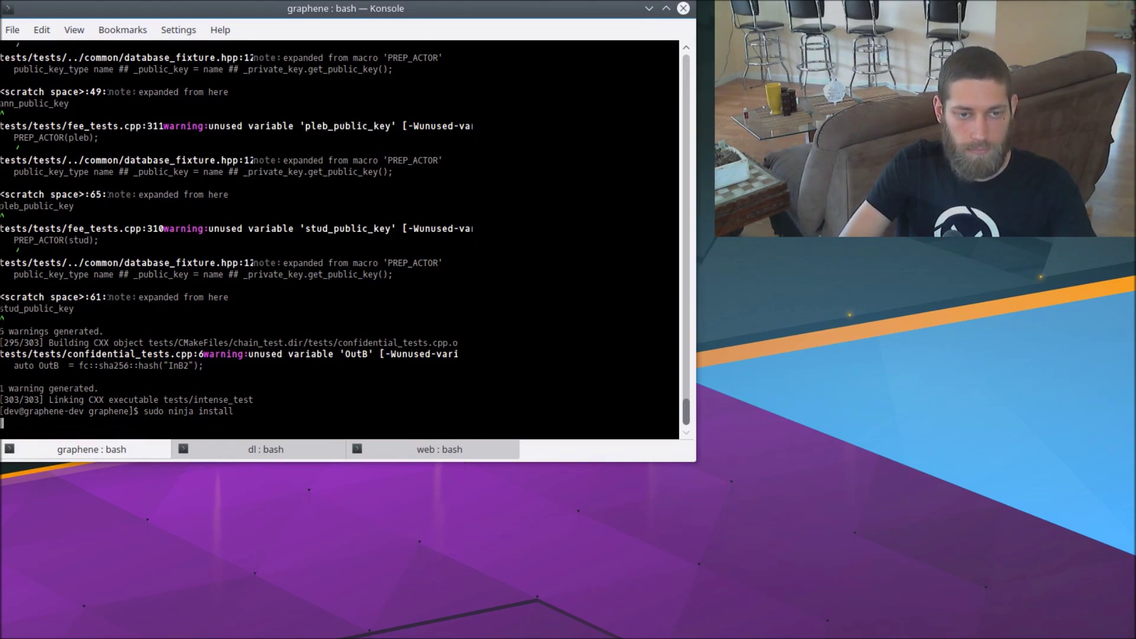
pyautogui.press('Return')
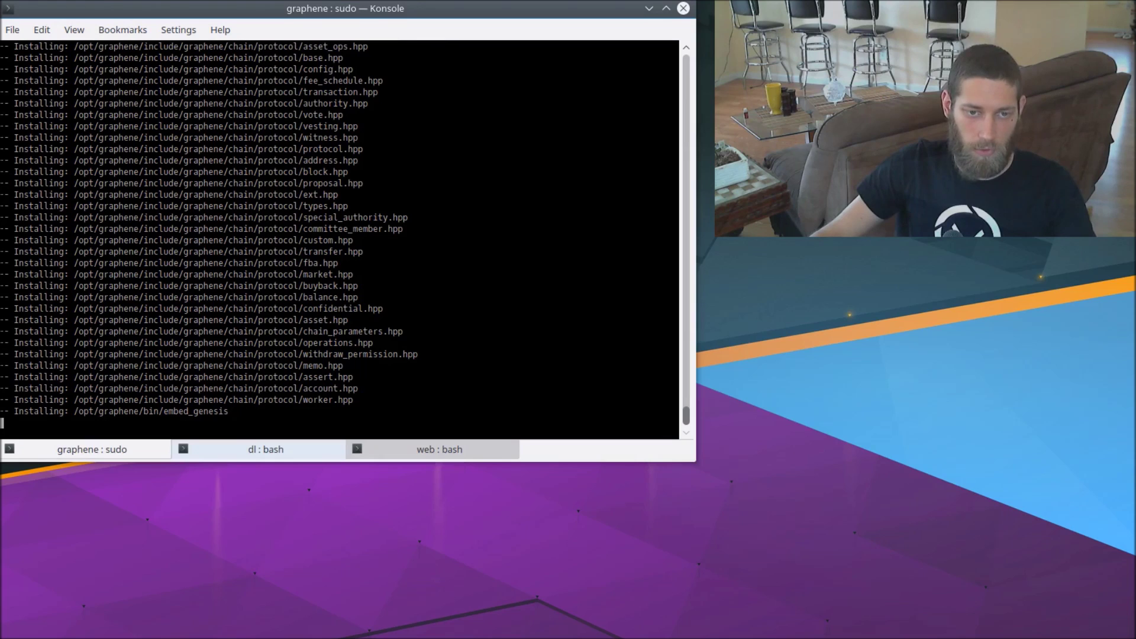
# - Exit the dl terminal session
pyautogui.hotkey('shift', 'Right')
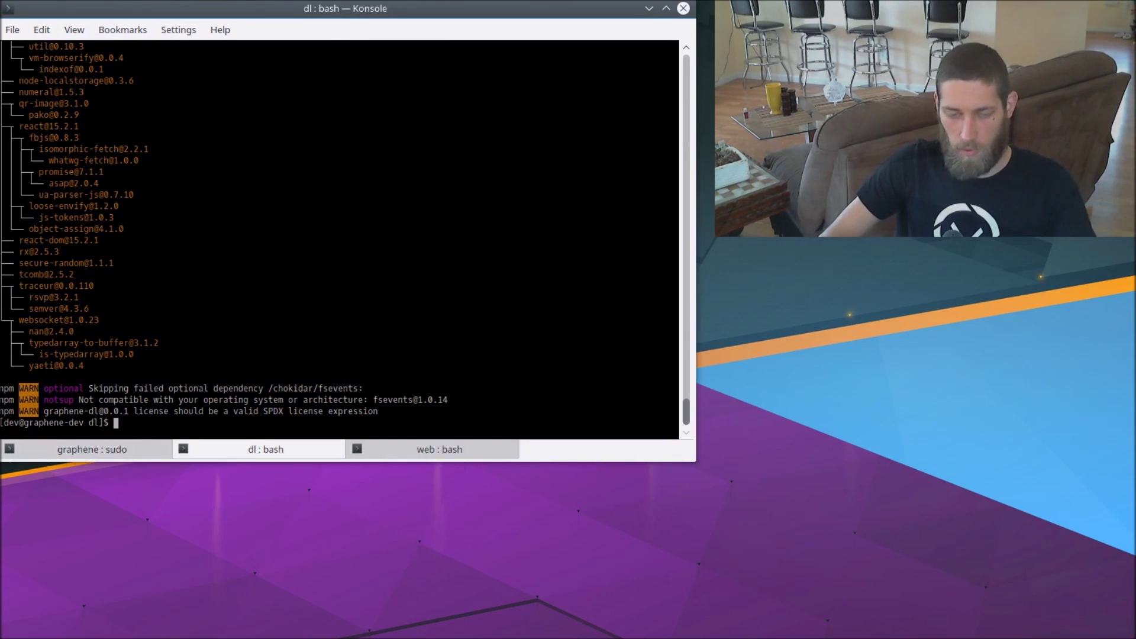
pyautogui.write('exit')
pyautogui.press('Return')
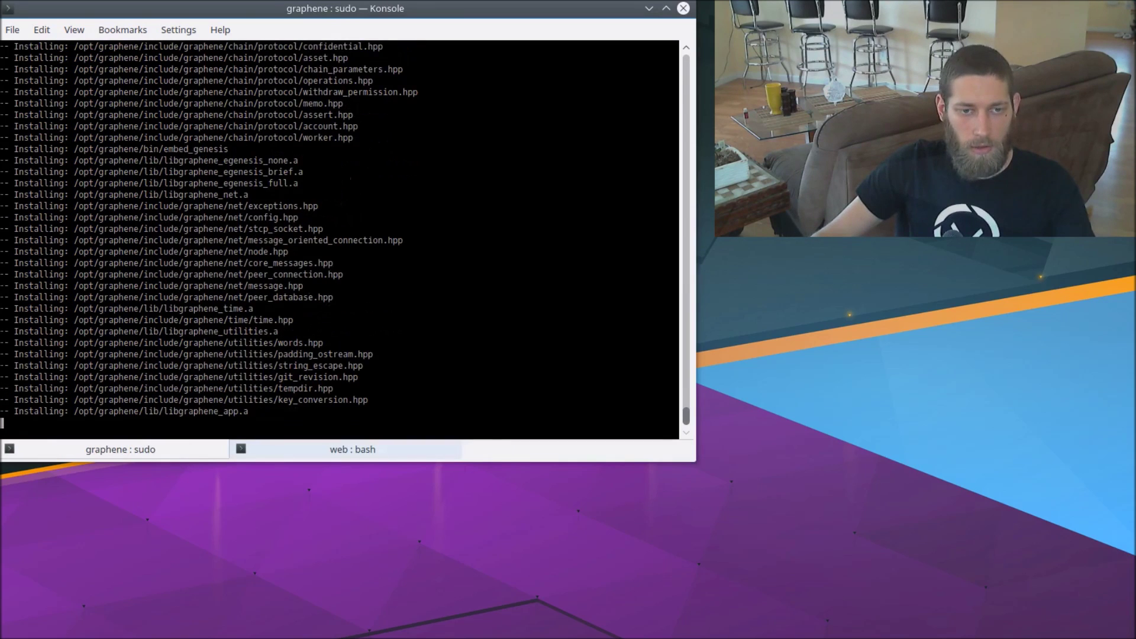
# - Start the Graphene web interface server with npm start in the web session
pyautogui.hotkey('shift', 'Right')
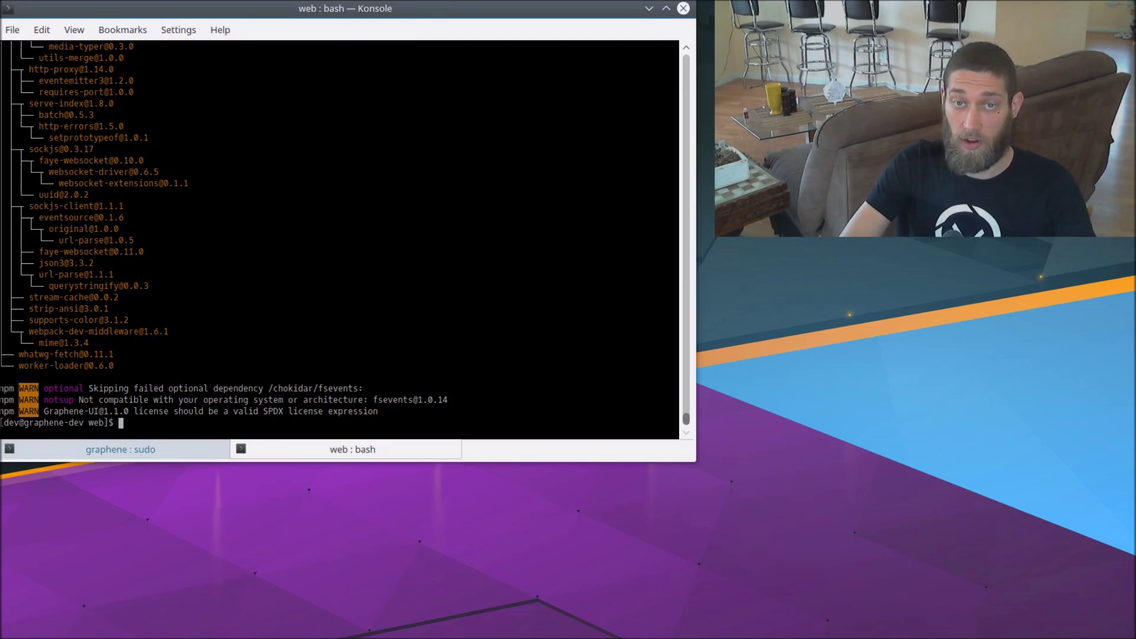
pyautogui.write('npm start')
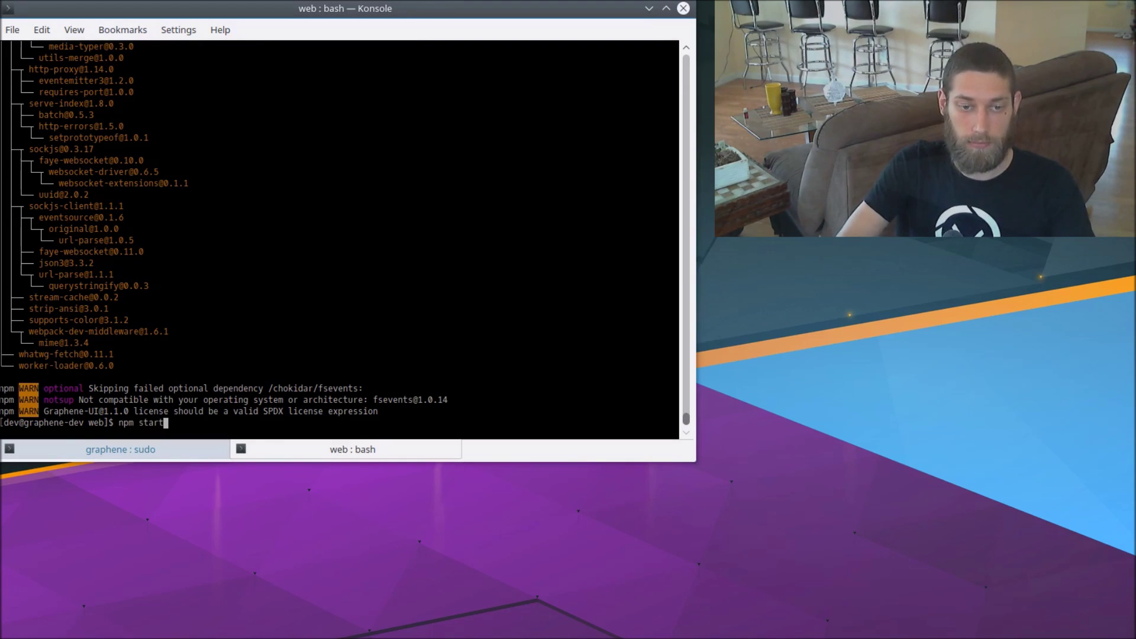
pyautogui.press('Return')
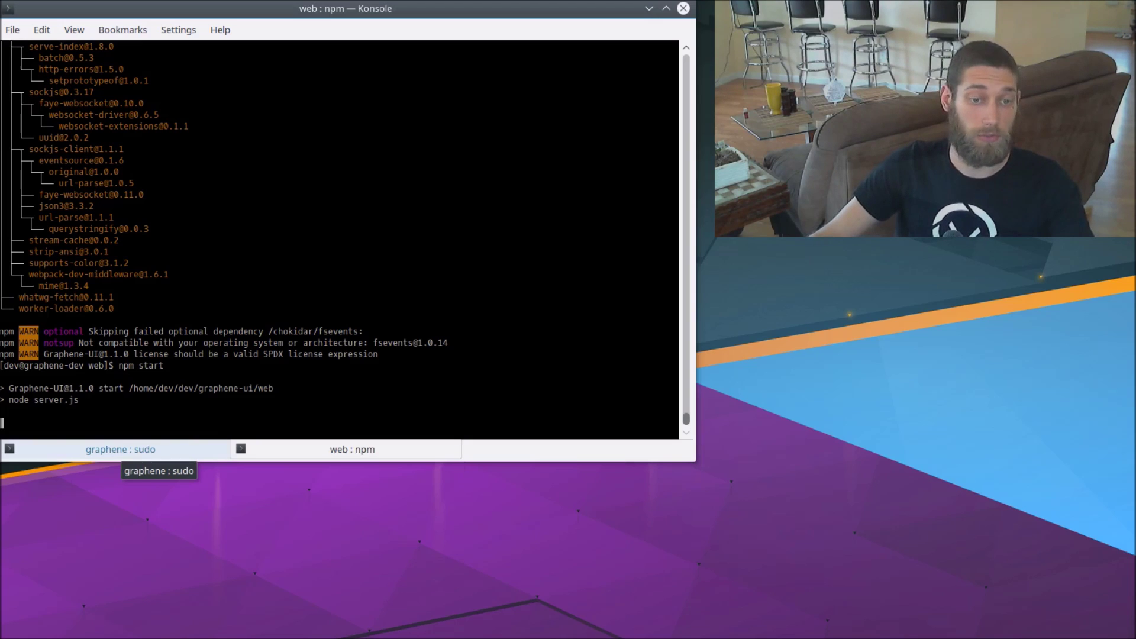
# - In the graphene session, run /opt/graphene/bin/witness_node to generate its data directory and config file, and stop the node
pyautogui.click(148, 450)
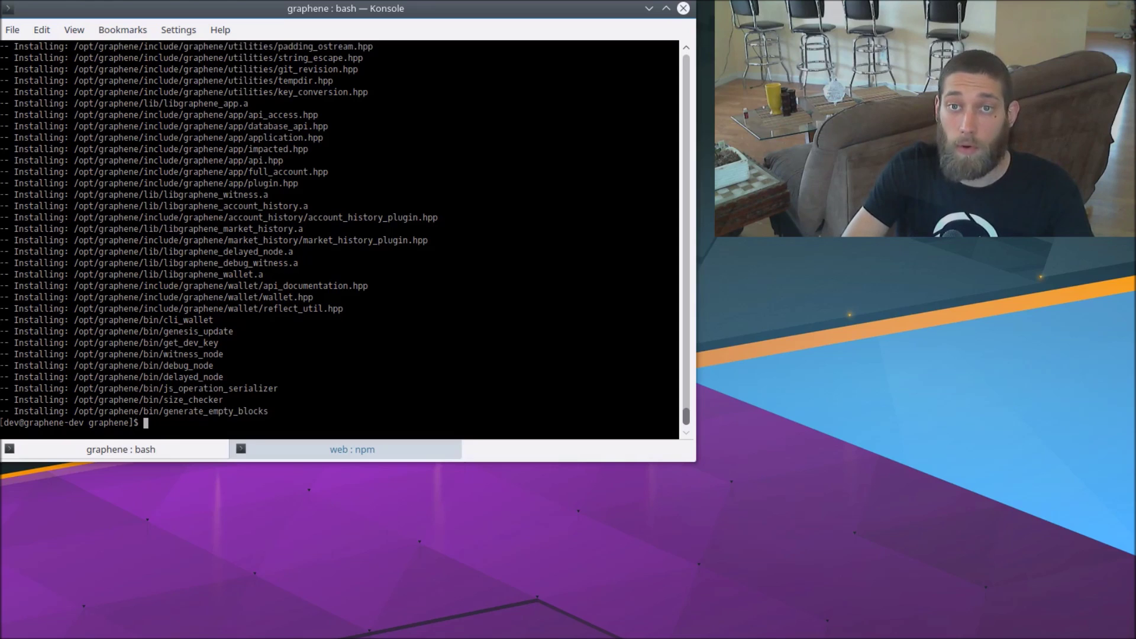
pyautogui.write('/opt/')
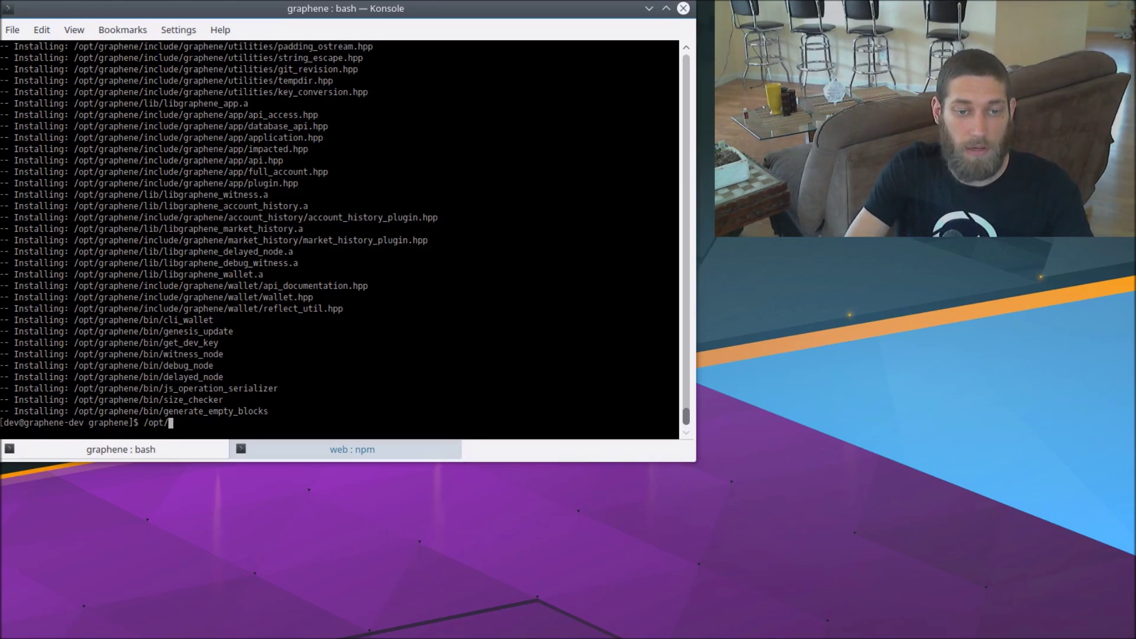
pyautogui.write('graphene/bi')
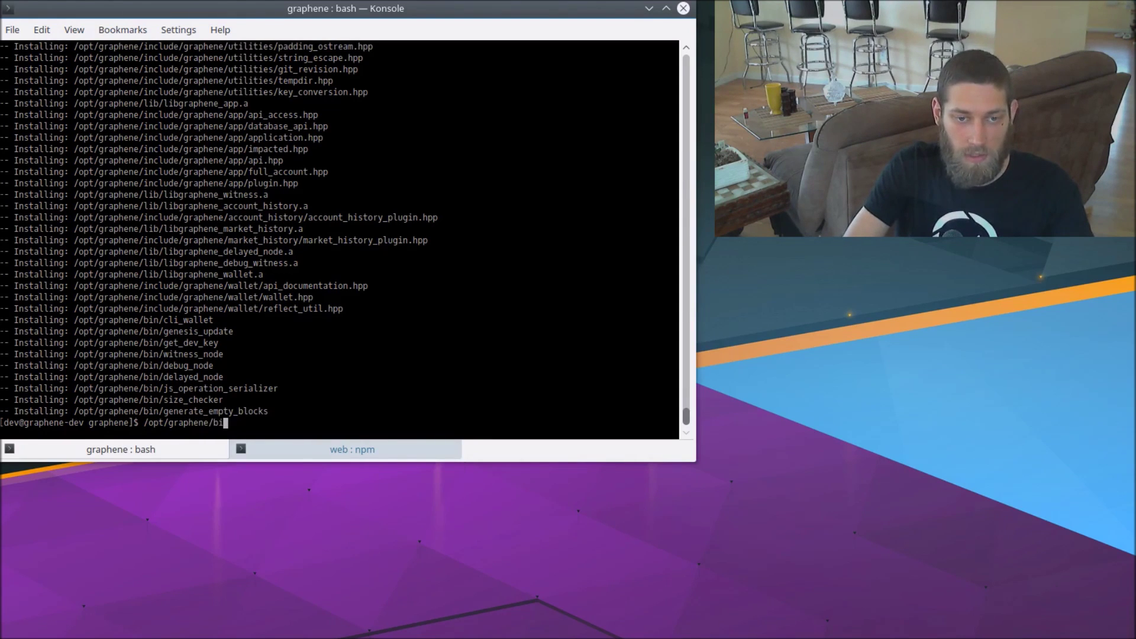
pyautogui.write('n/wit')
pyautogui.press('Tab')
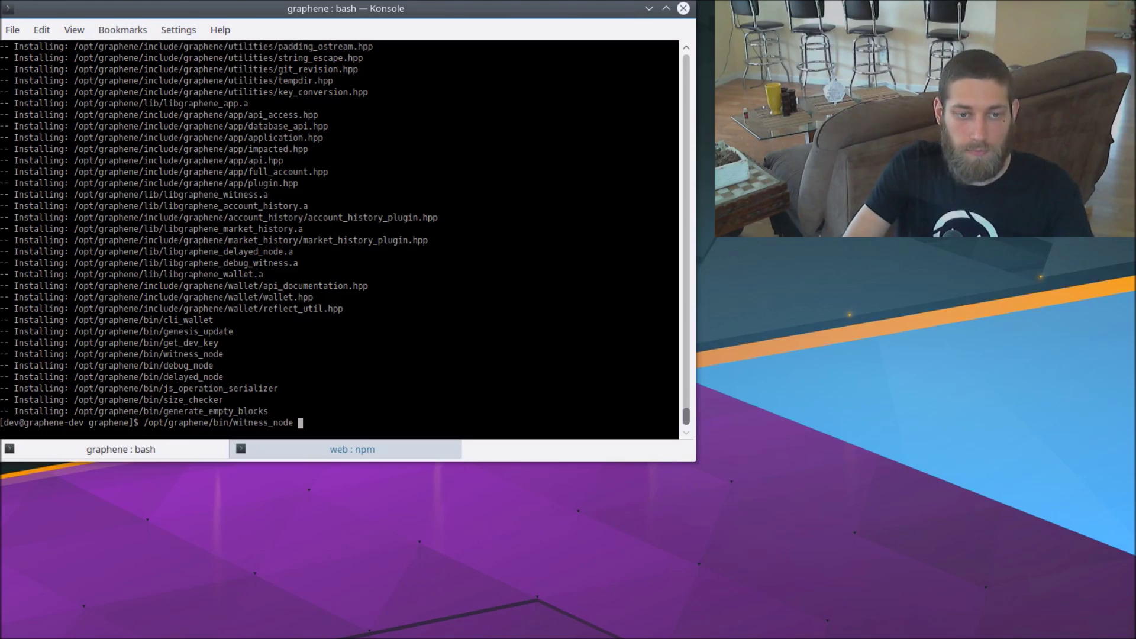
pyautogui.press('Return')
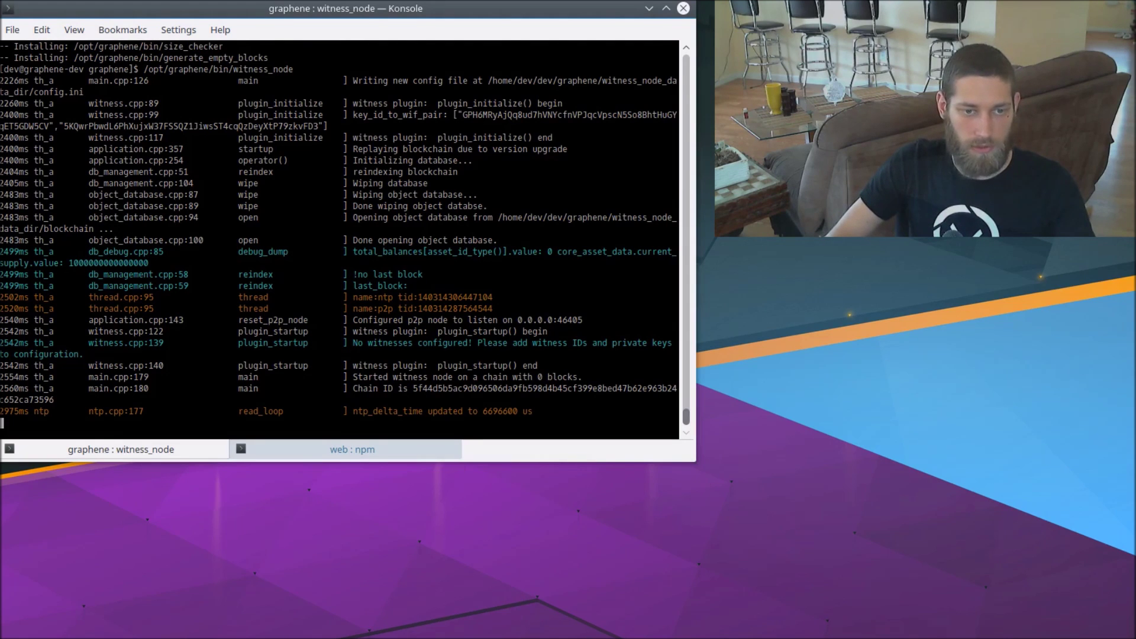
pyautogui.hotkey('ctrl', 'c')
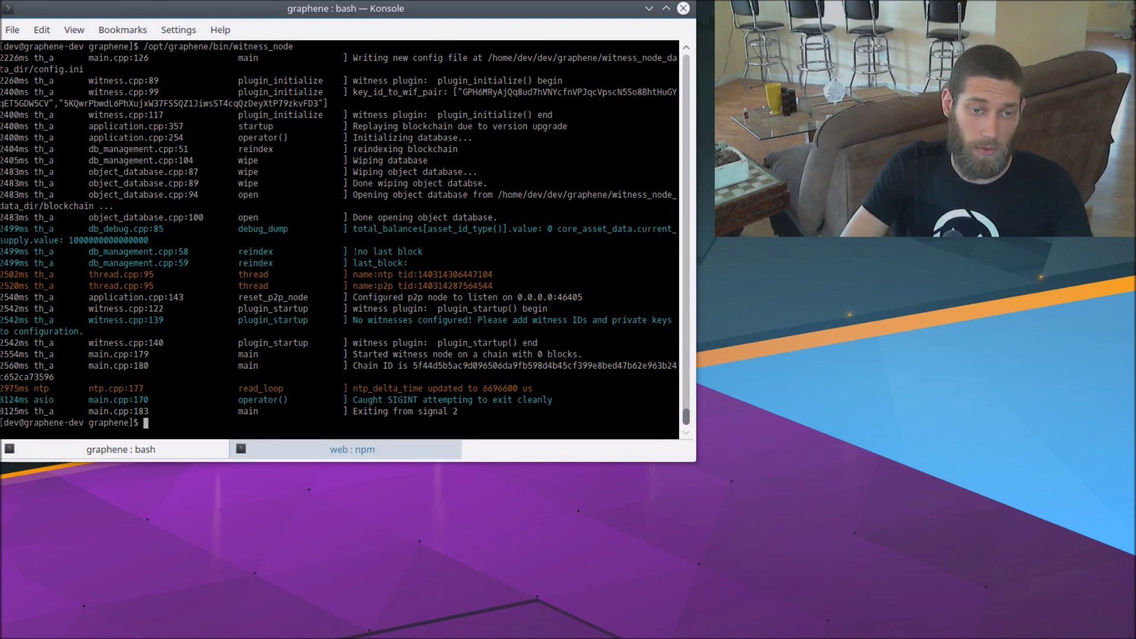
# - List the contents of witness_node_data_dir and open its config.ini in vim
pyautogui.write('ls witness_node_data_dir/')
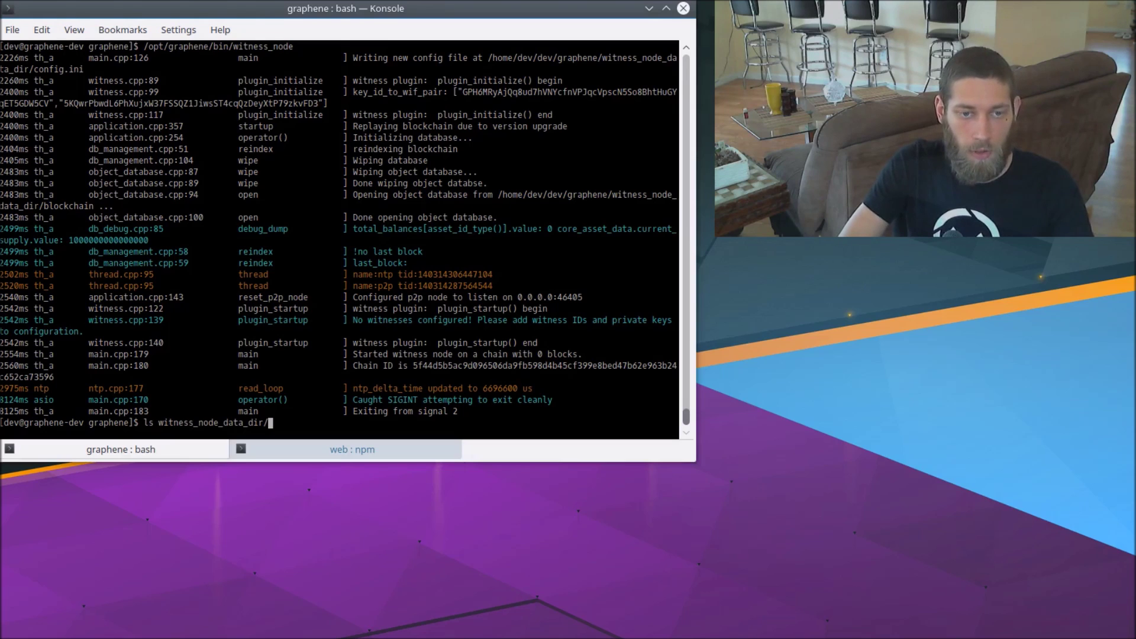
pyautogui.press('Return')
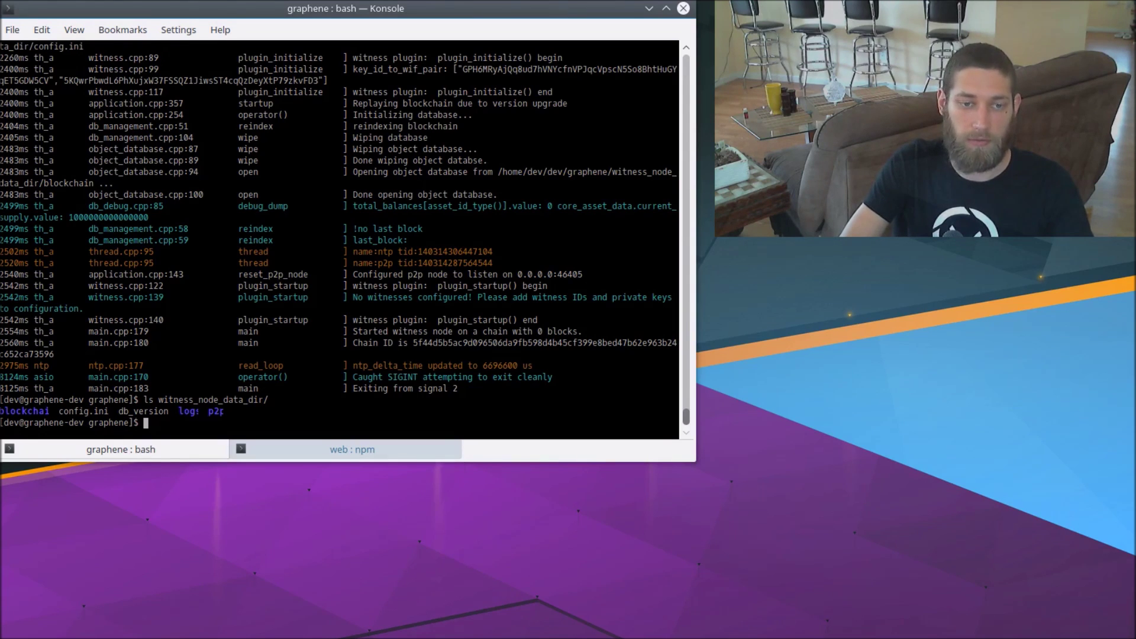
pyautogui.write('vim ')
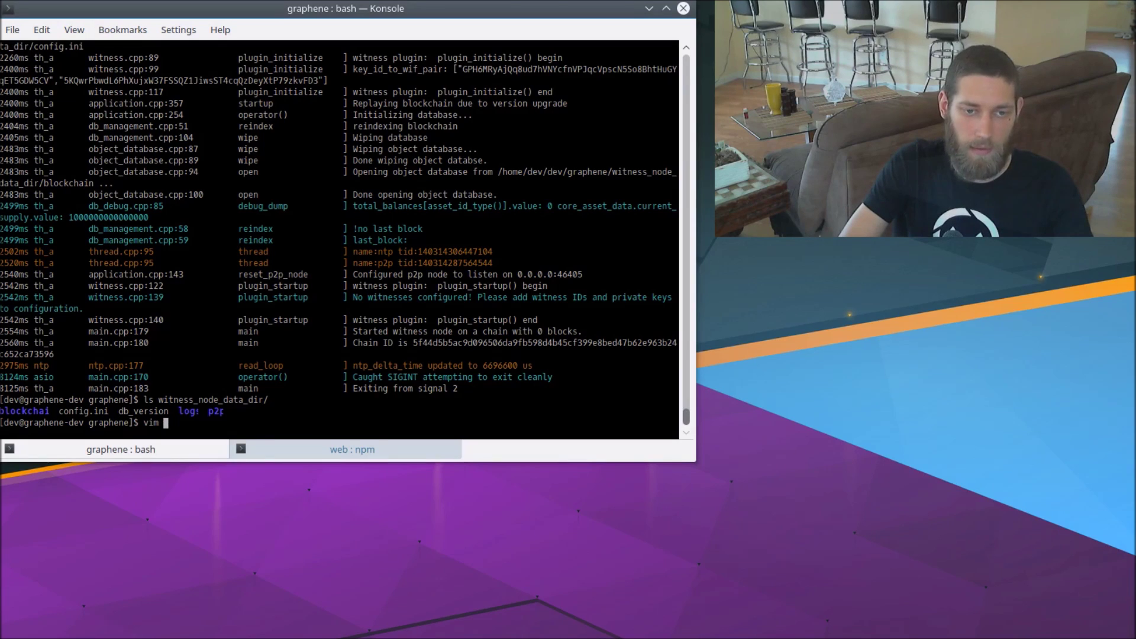
pyautogui.write('witness_node_data_dir/config.ini')
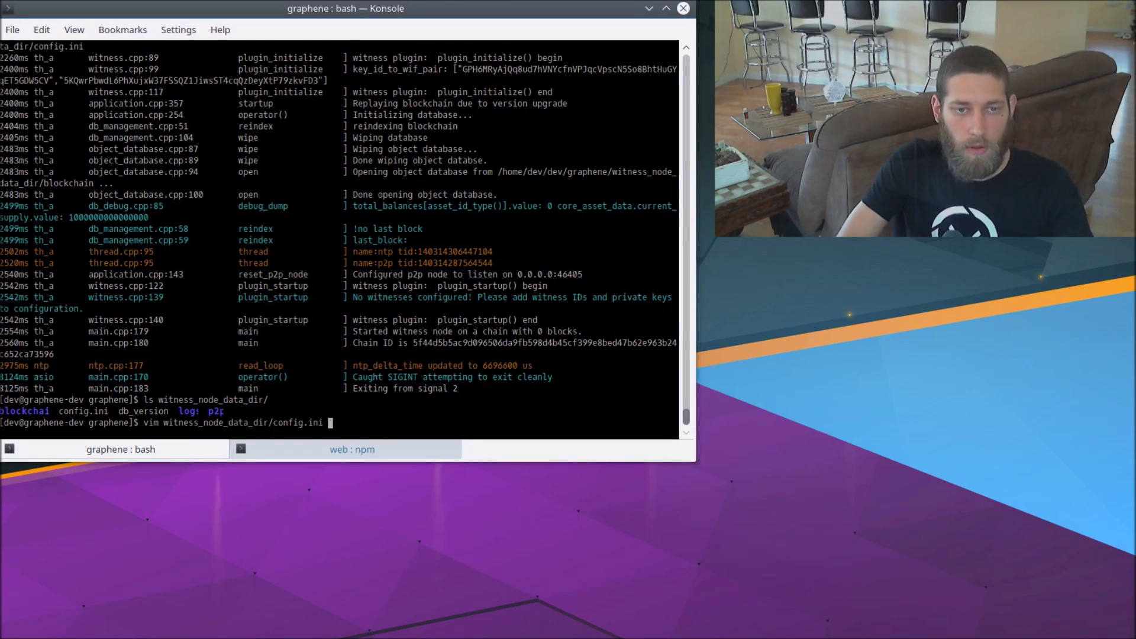
pyautogui.press('Return')
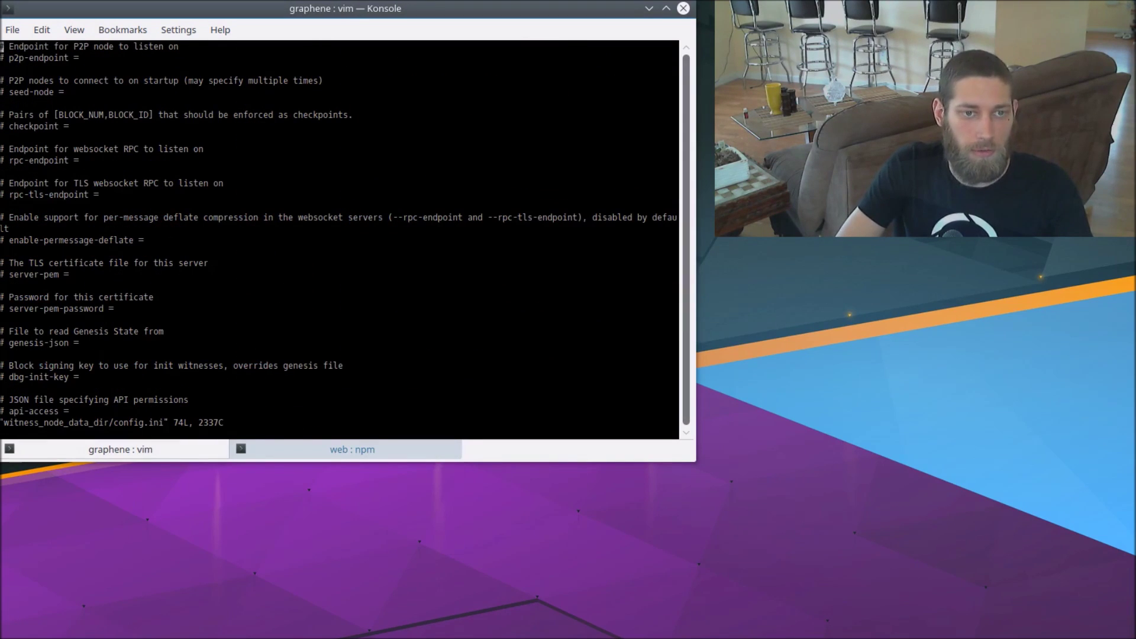
# - Uncomment the rpc-endpoint line in config.ini and set it to 127.0.0.1:8090
pyautogui.press('j')
pyautogui.press('j')
pyautogui.press('j')
pyautogui.press('j')
pyautogui.press('j')
pyautogui.press('j')
pyautogui.press('j')
pyautogui.press('j')
pyautogui.press('j')
pyautogui.press('j')
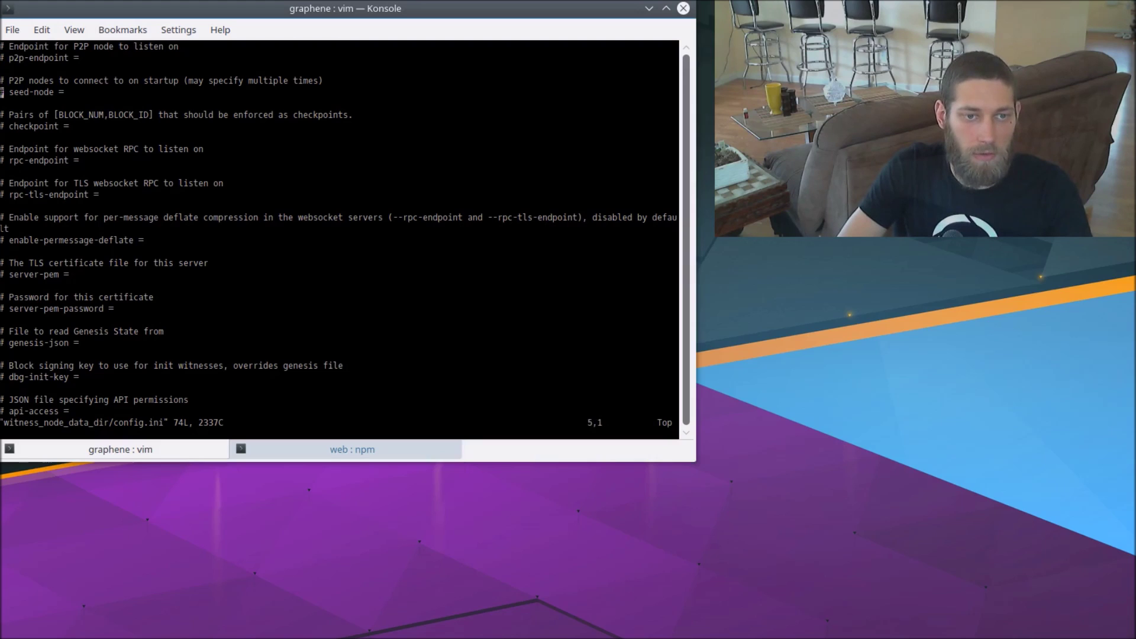
pyautogui.press('x')
pyautogui.press('x')
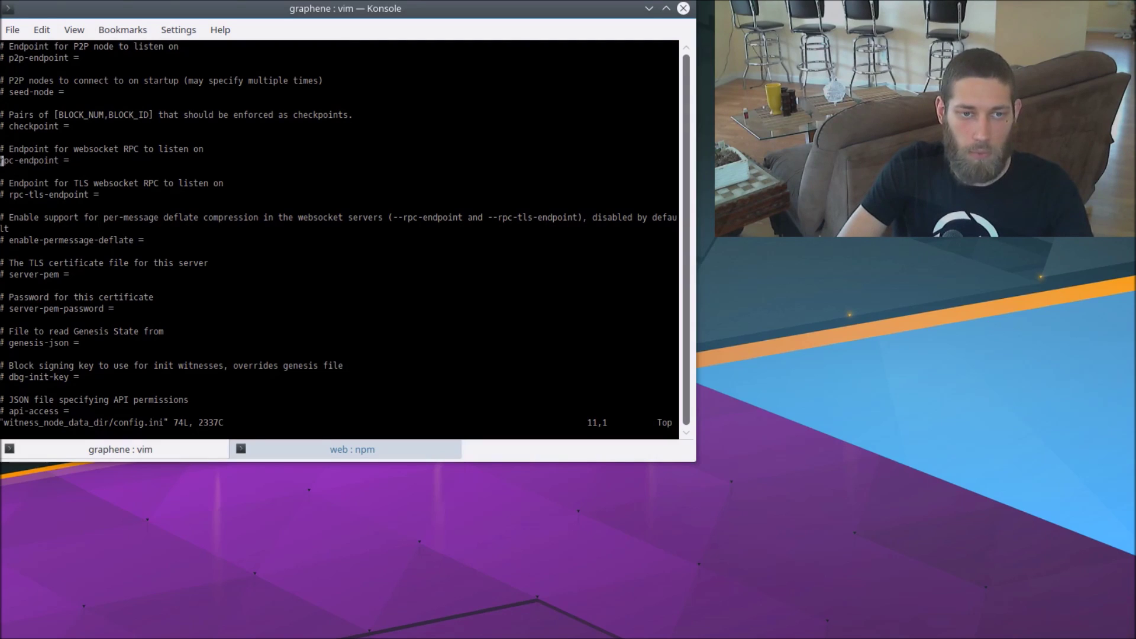
pyautogui.press('A')
pyautogui.write('12')
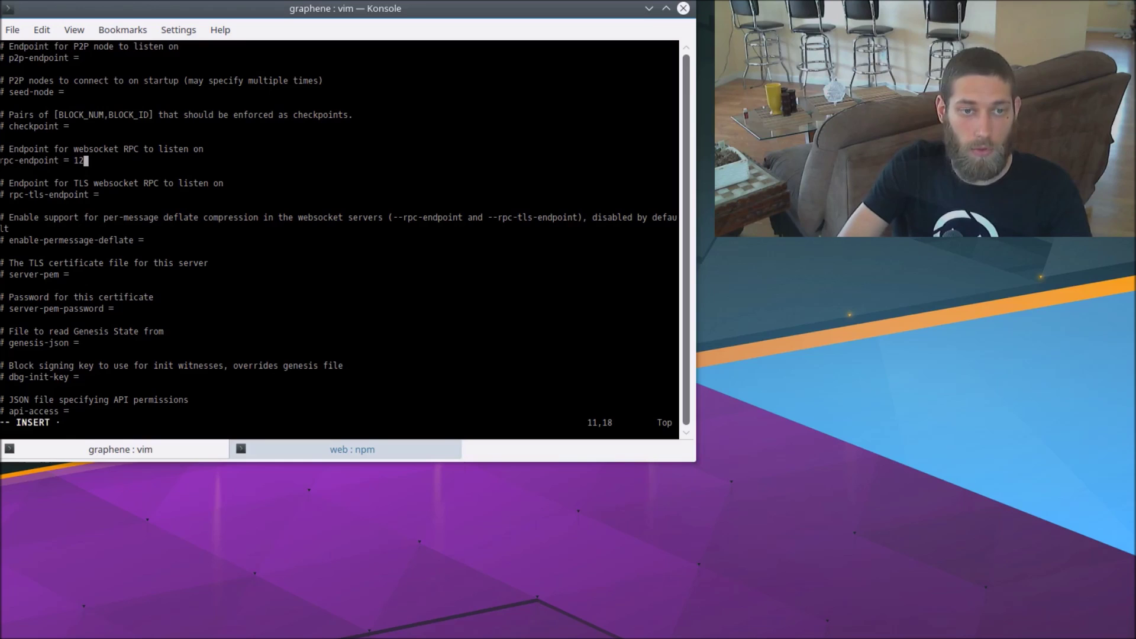
pyautogui.write('7.0.0')
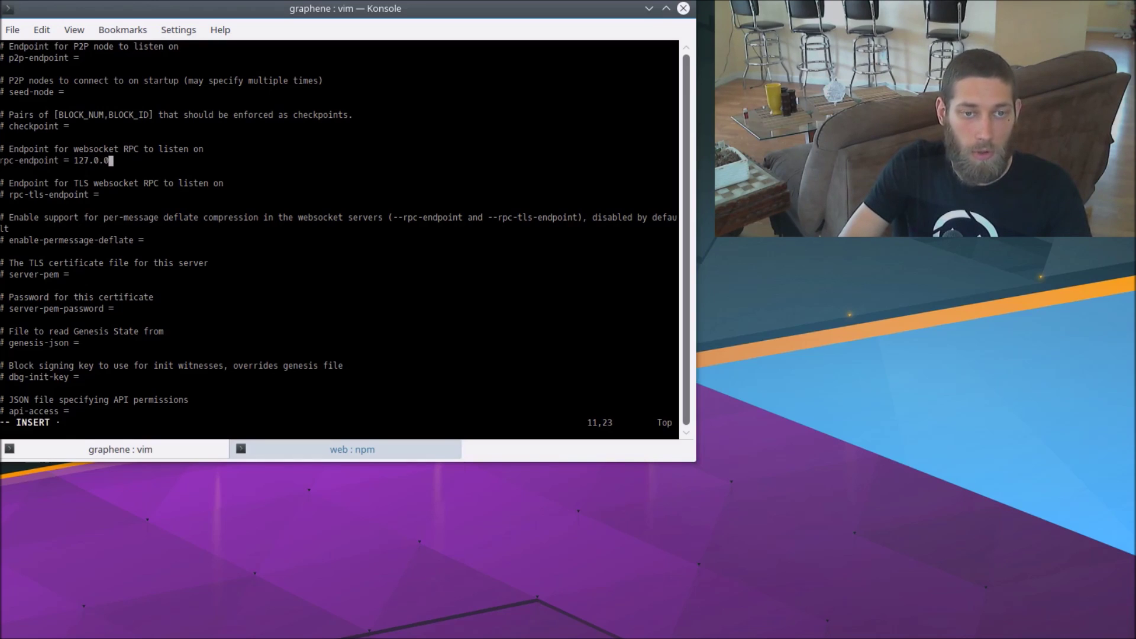
pyautogui.write('.1:8090')
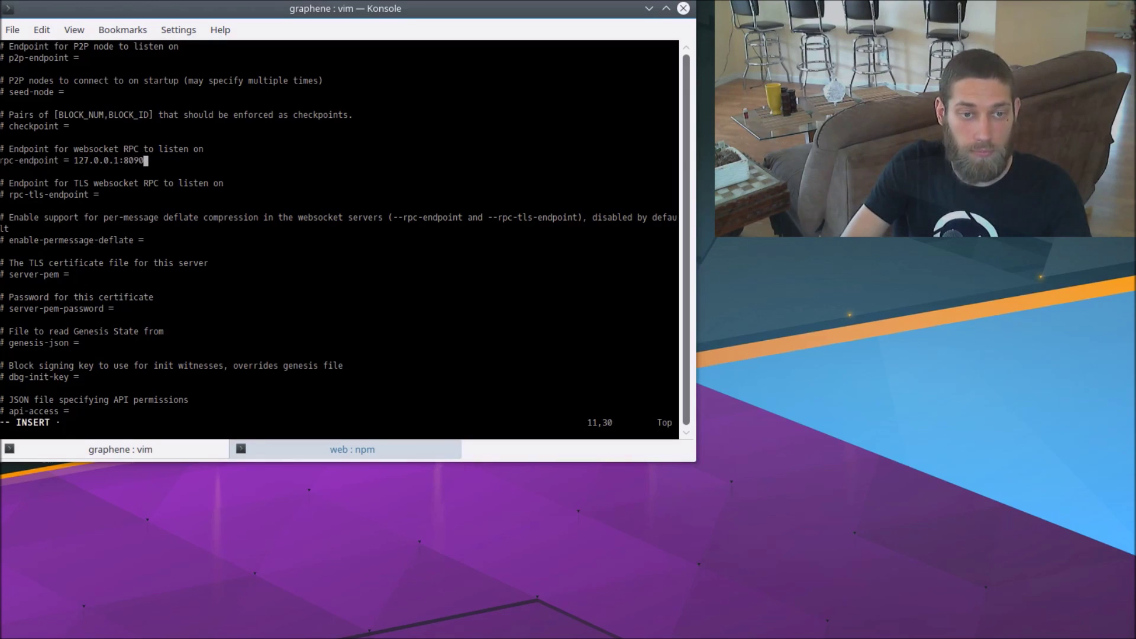
pyautogui.press('Escape')
# - Set enable-stale-production to true in config.ini
pyautogui.press('j')
pyautogui.press('j')
pyautogui.press('j')
pyautogui.press('j')
pyautogui.press('j')
pyautogui.press('j')
pyautogui.press('j')
pyautogui.press('j')
pyautogui.press('j')
pyautogui.press('j')
pyautogui.press('j')
pyautogui.press('j')
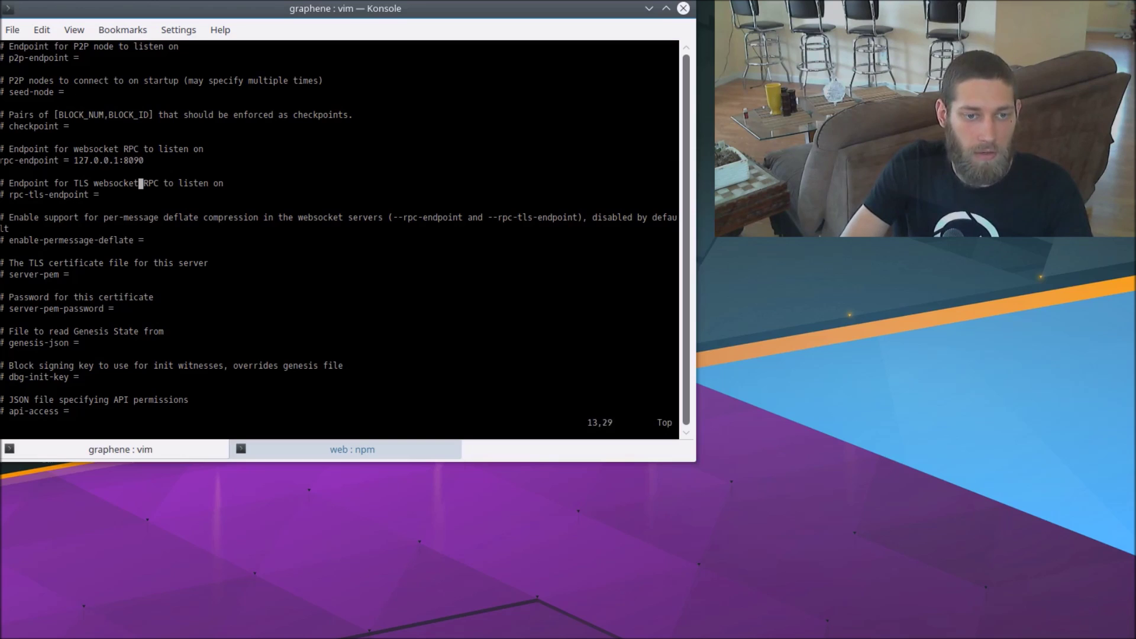
pyautogui.press('j')
pyautogui.press('j')
pyautogui.press('j')
pyautogui.press('j')
pyautogui.press('j')
pyautogui.press('j')
pyautogui.press('j')
pyautogui.press('j')
pyautogui.press('j')
pyautogui.press('j')
pyautogui.press('j')
pyautogui.press('j')
pyautogui.press('j')
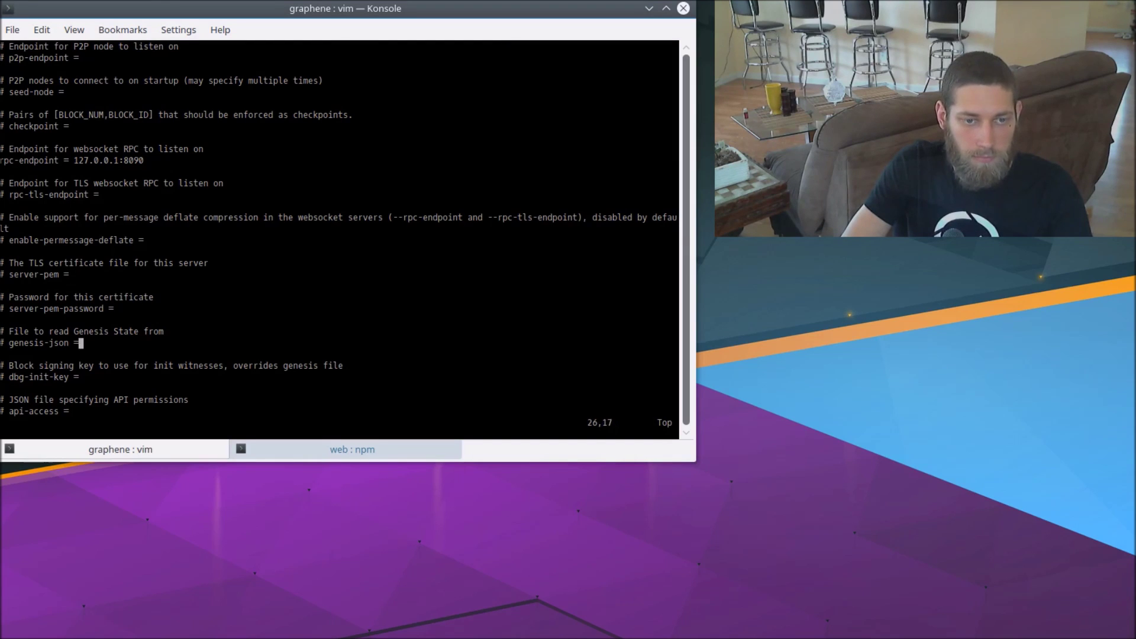
pyautogui.press('j')
pyautogui.press('j')
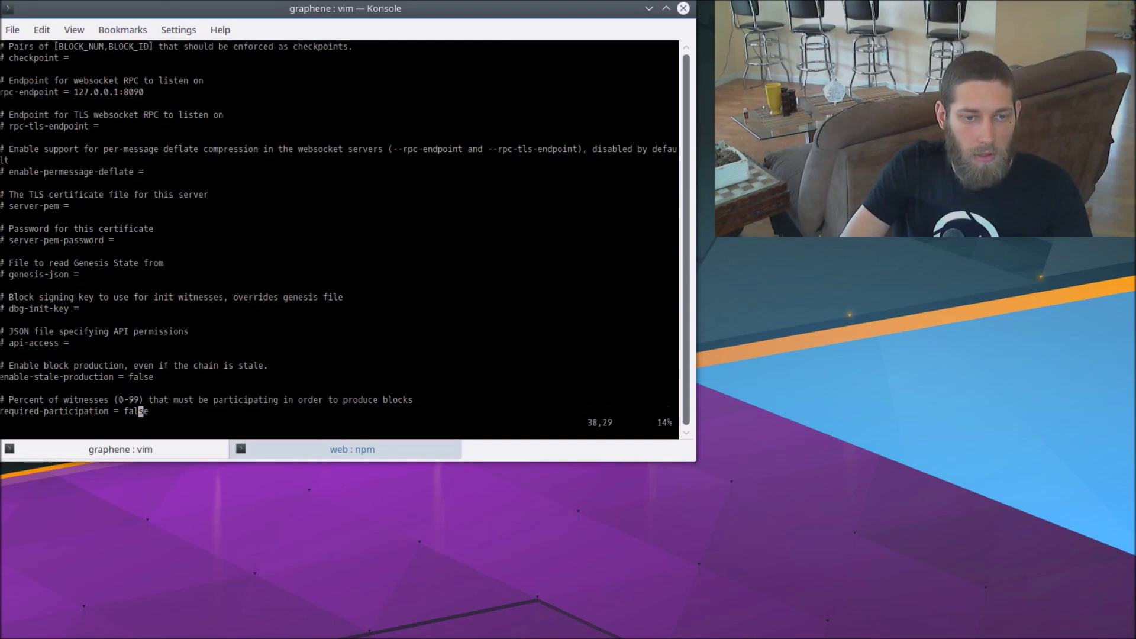
pyautogui.press('k')
pyautogui.press('k')
pyautogui.press('k')
pyautogui.write('b')
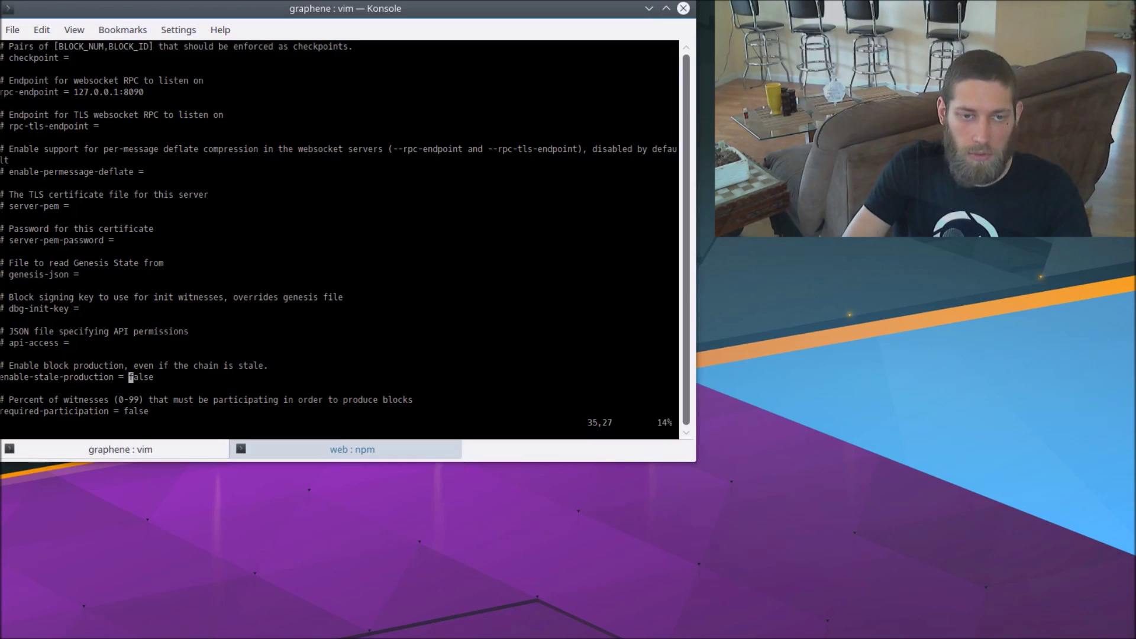
pyautogui.write('cwtrue')
pyautogui.press('Escape')
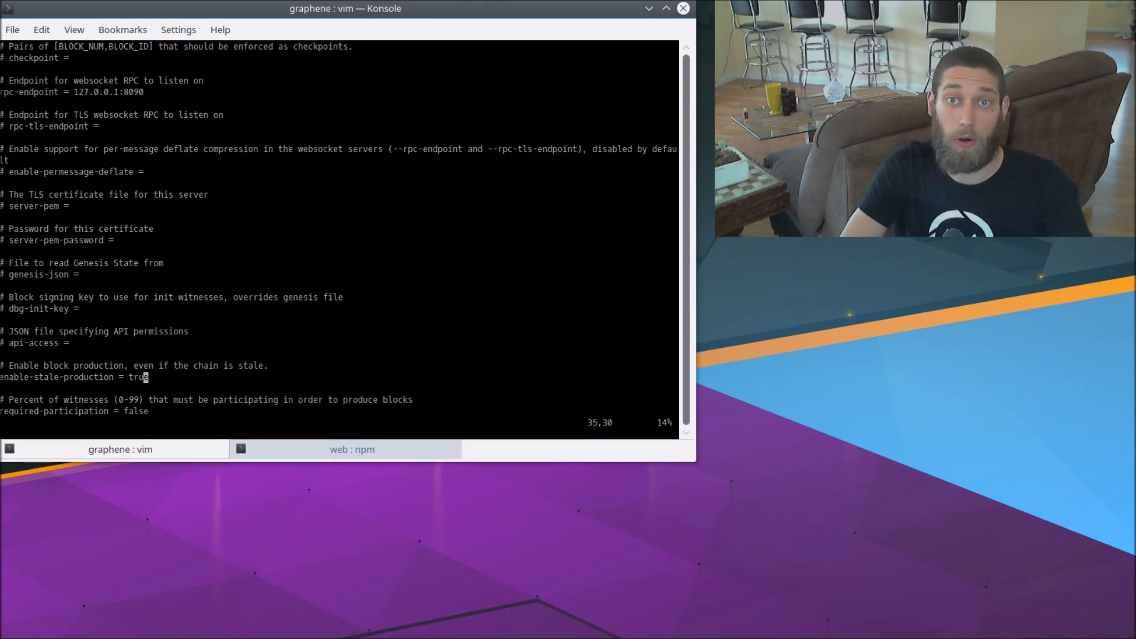
# - Uncomment the witness-id line in config.ini and set it to "1.6.0", including the quotes
pyautogui.press('j')
pyautogui.press('j')
pyautogui.press('j')
pyautogui.press('j')
pyautogui.press('j')
pyautogui.press('j')
pyautogui.press('j')
pyautogui.press('j')
pyautogui.press('j')
pyautogui.press('j')
pyautogui.press('j')
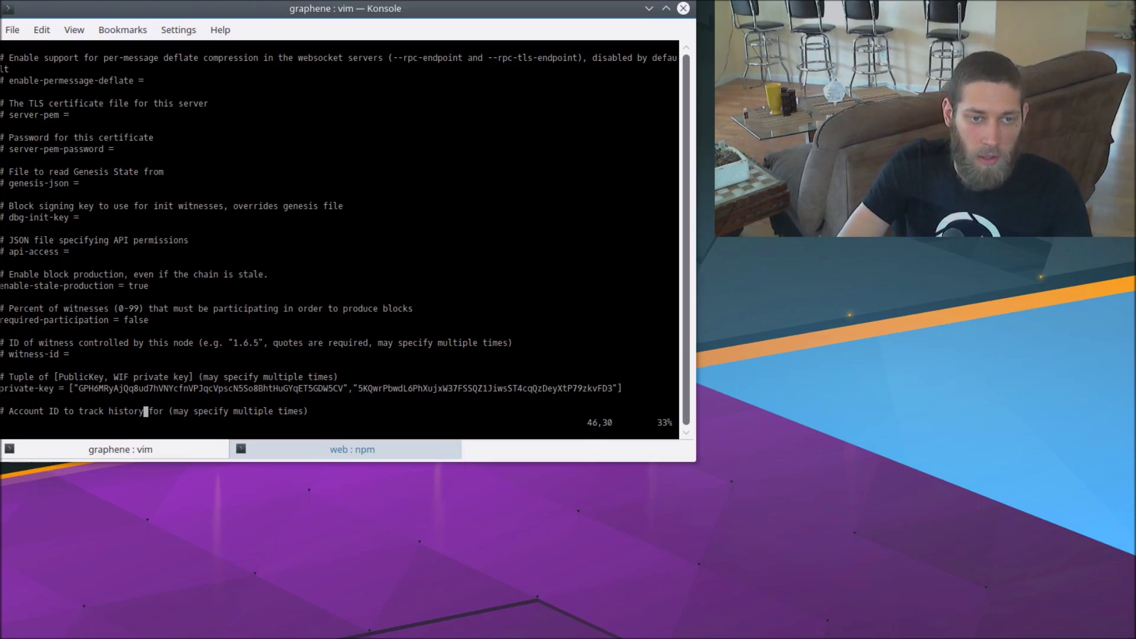
pyautogui.press('k')
pyautogui.press('k')
pyautogui.press('k')
pyautogui.press('k')
pyautogui.press('k')
pyautogui.press('0')
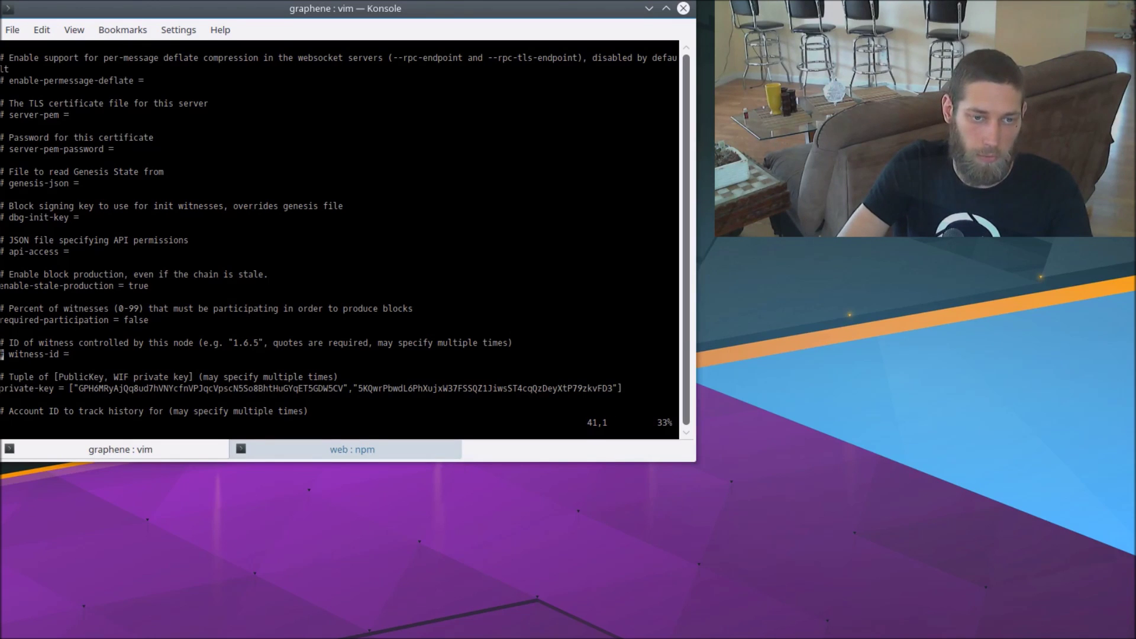
pyautogui.press('x')
pyautogui.write('xA ')
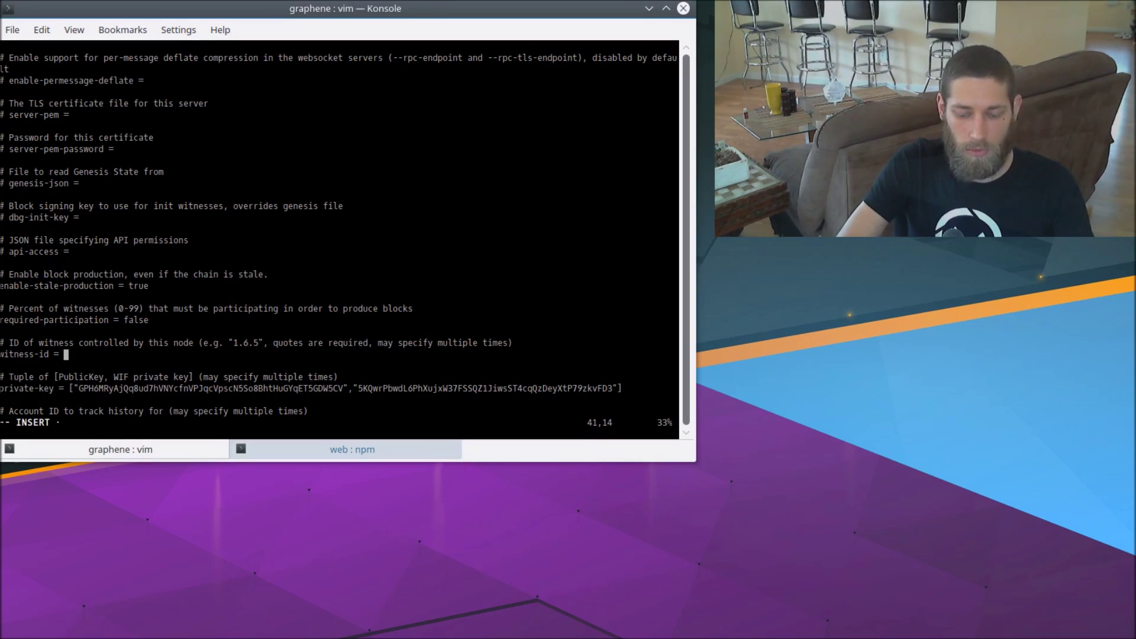
pyautogui.write('"')
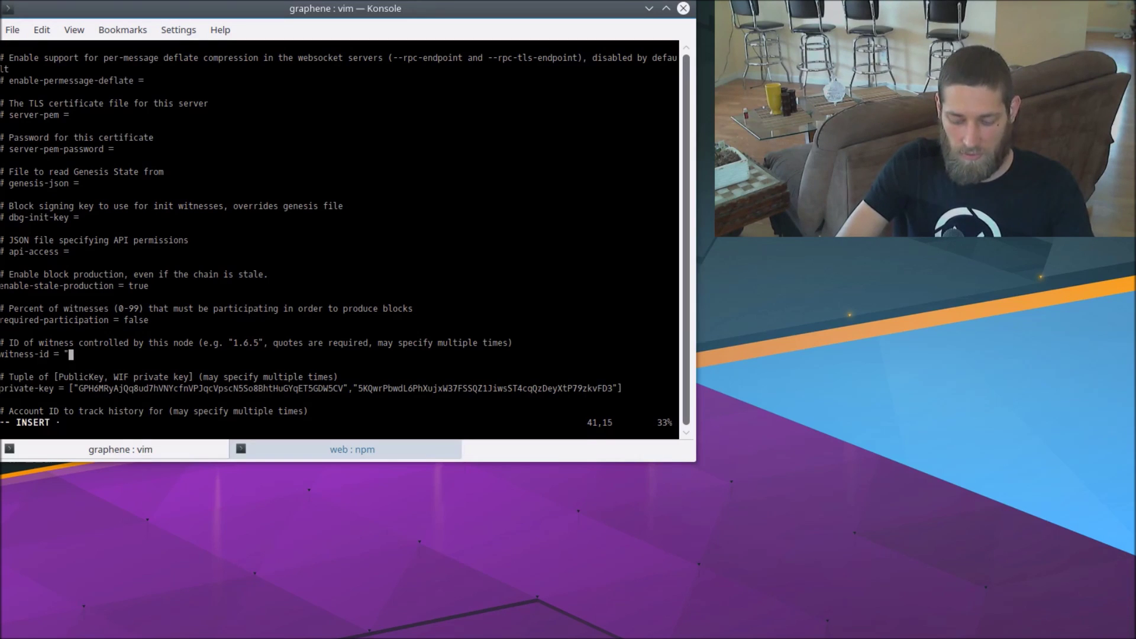
pyautogui.write('1.')
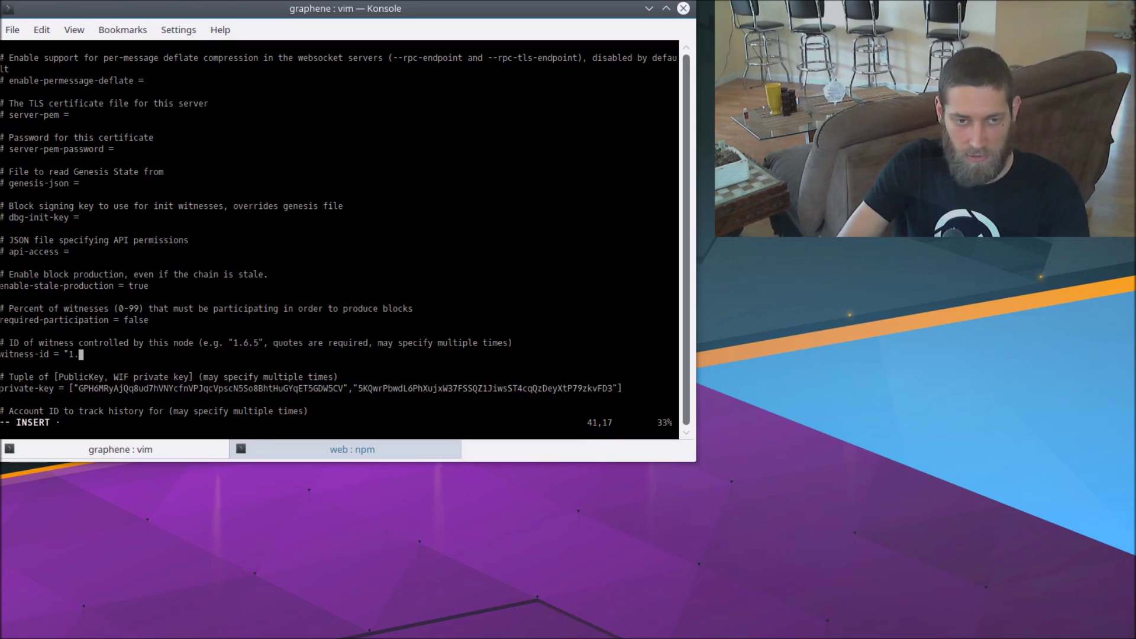
pyautogui.write('6.0"')
pyautogui.press('Escape')
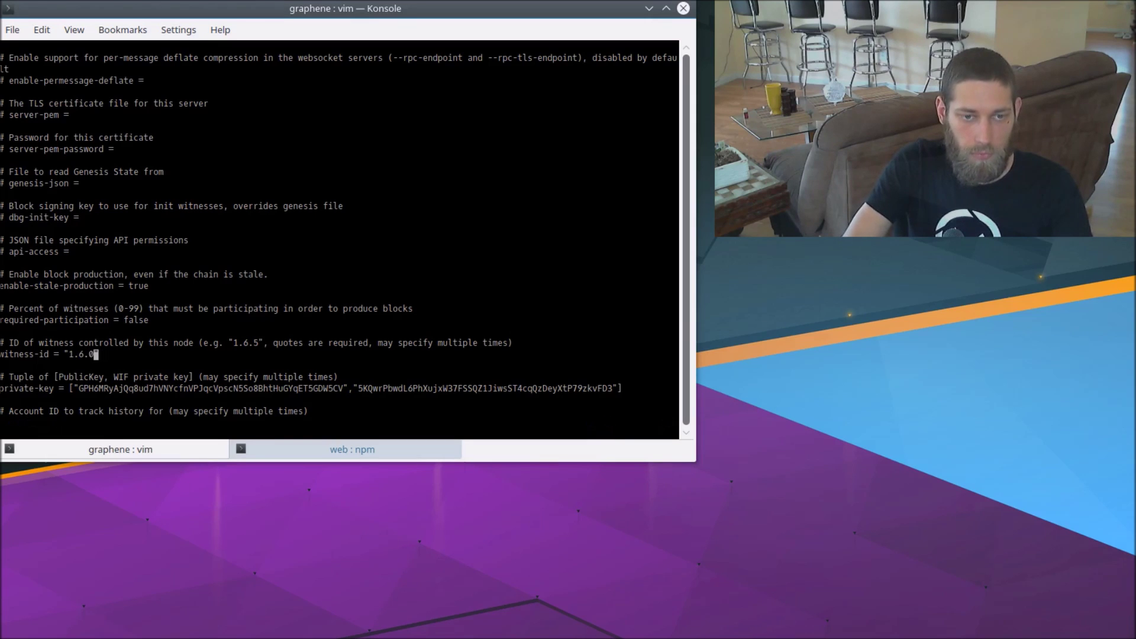
# - Duplicate the witness-id line eleven times directly below the original
pyautogui.press('y')
pyautogui.press('y')
pyautogui.press('p')
pyautogui.press('p')
pyautogui.press('p')
pyautogui.press('p')
pyautogui.press('p')
pyautogui.press('p')
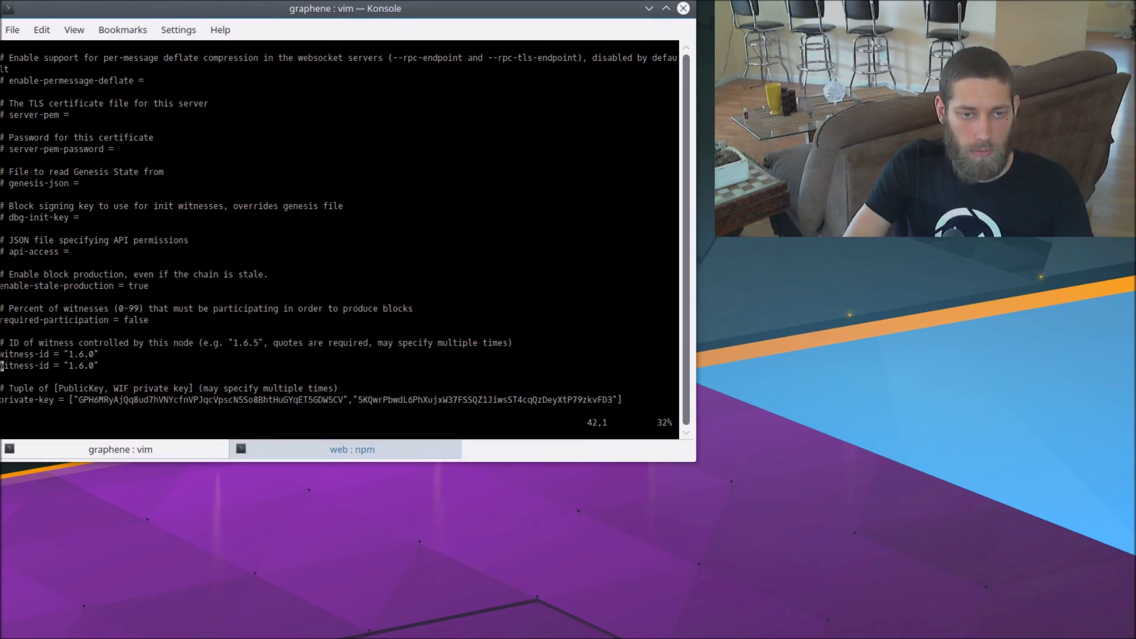
pyautogui.press('p')
pyautogui.press('p')
pyautogui.press('p')
pyautogui.press('p')
pyautogui.press('p')
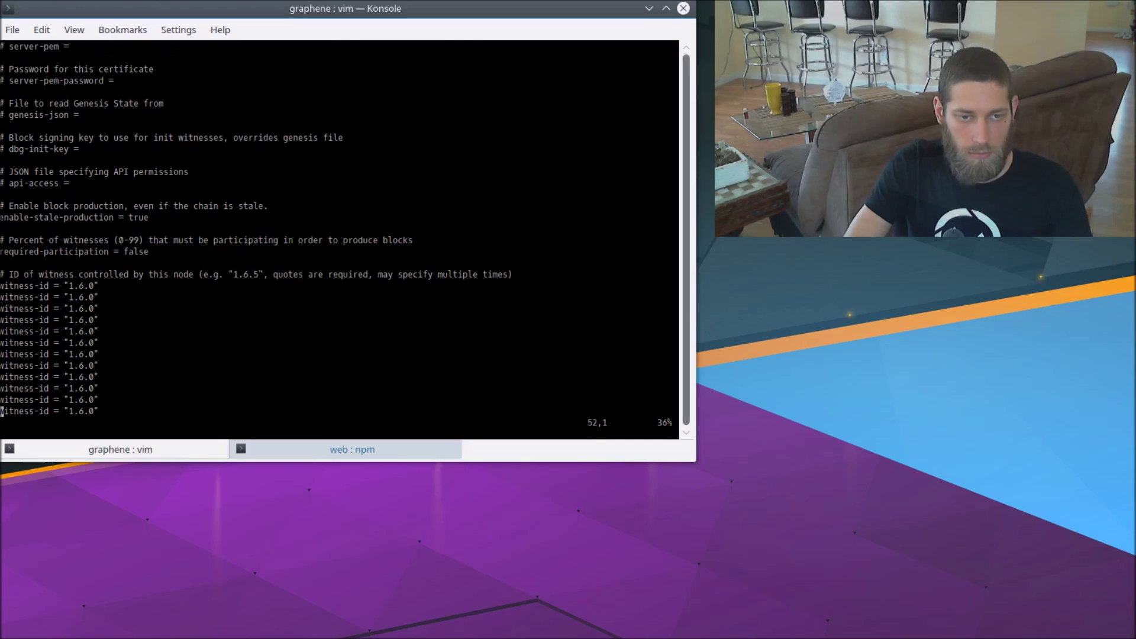
# - Renumber the eleven copied witness-id lines in sequence from "1.6.1" through "1.6.11"
pyautogui.press('k')
pyautogui.press('k')
pyautogui.press('k')
pyautogui.press('k')
pyautogui.press('k')
pyautogui.press('k')
pyautogui.press('k')
pyautogui.press('k')
pyautogui.press('k')
pyautogui.press('k')
pyautogui.press('f')
pyautogui.press('0')
pyautogui.press('r')
pyautogui.press('1')
pyautogui.press('j')
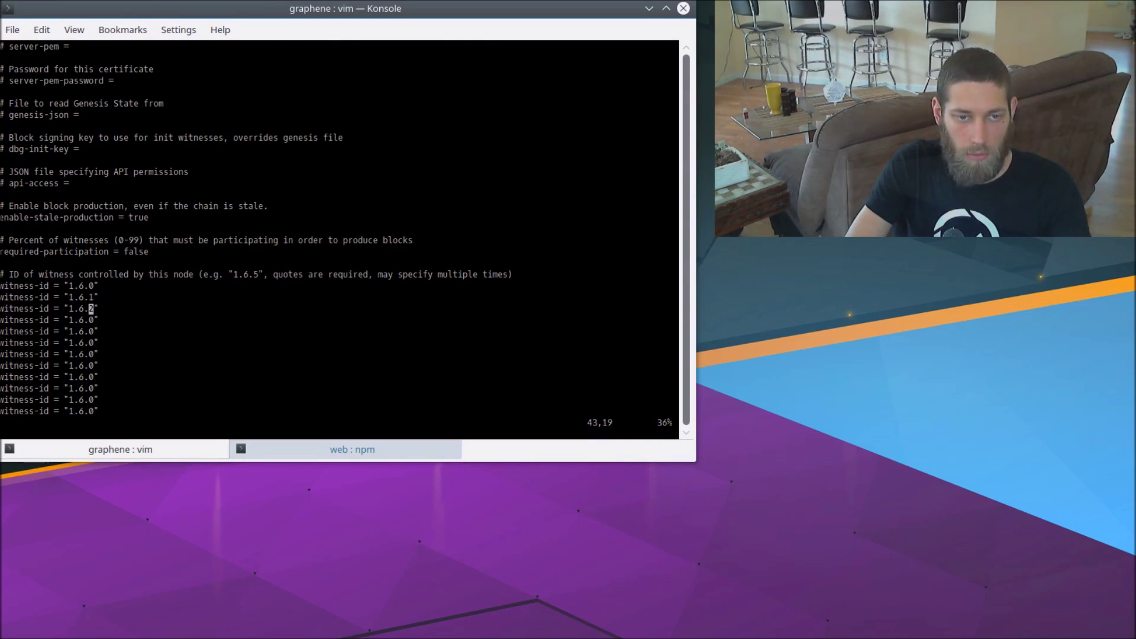
pyautogui.press('j')
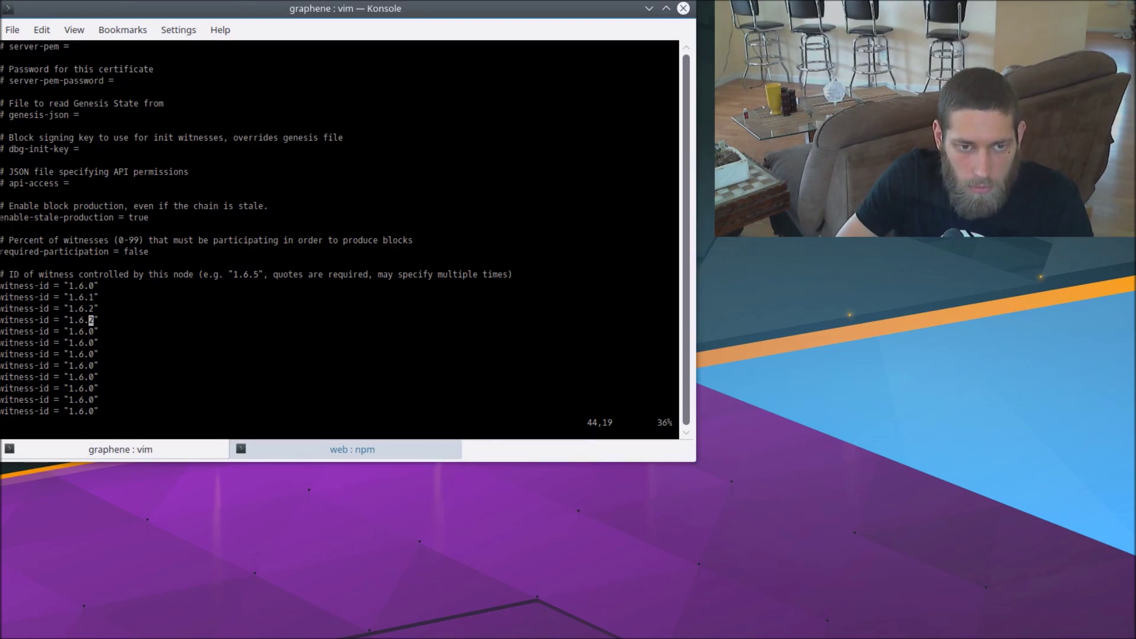
pyautogui.press('j')
pyautogui.press('r')
pyautogui.press('4')
pyautogui.press('j')
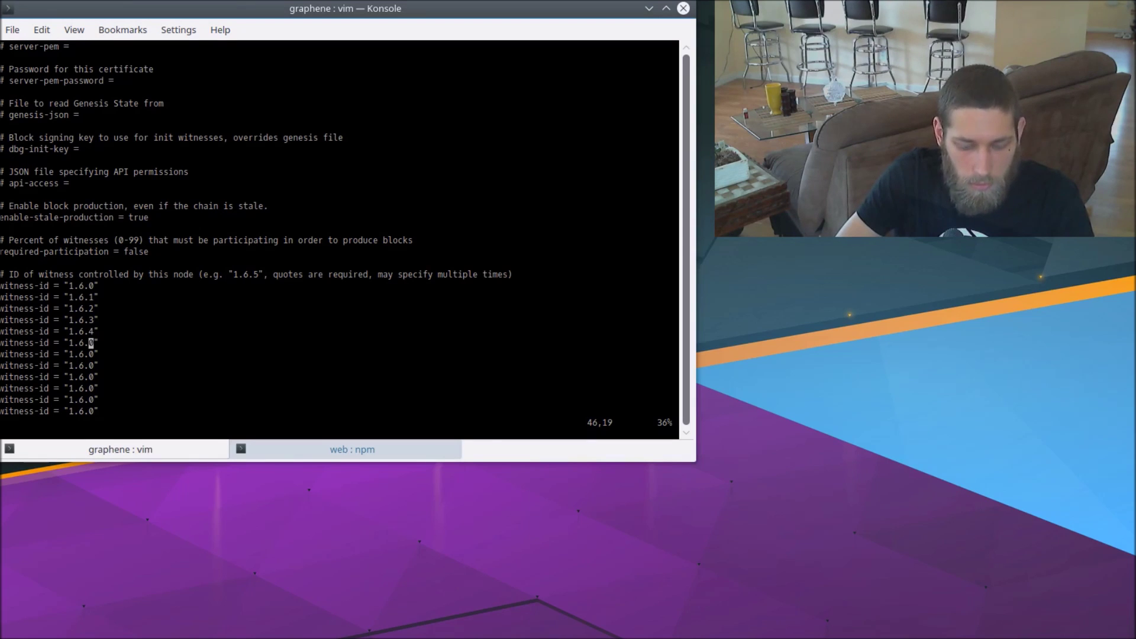
pyautogui.press('r')
pyautogui.press('5')
pyautogui.press('j')
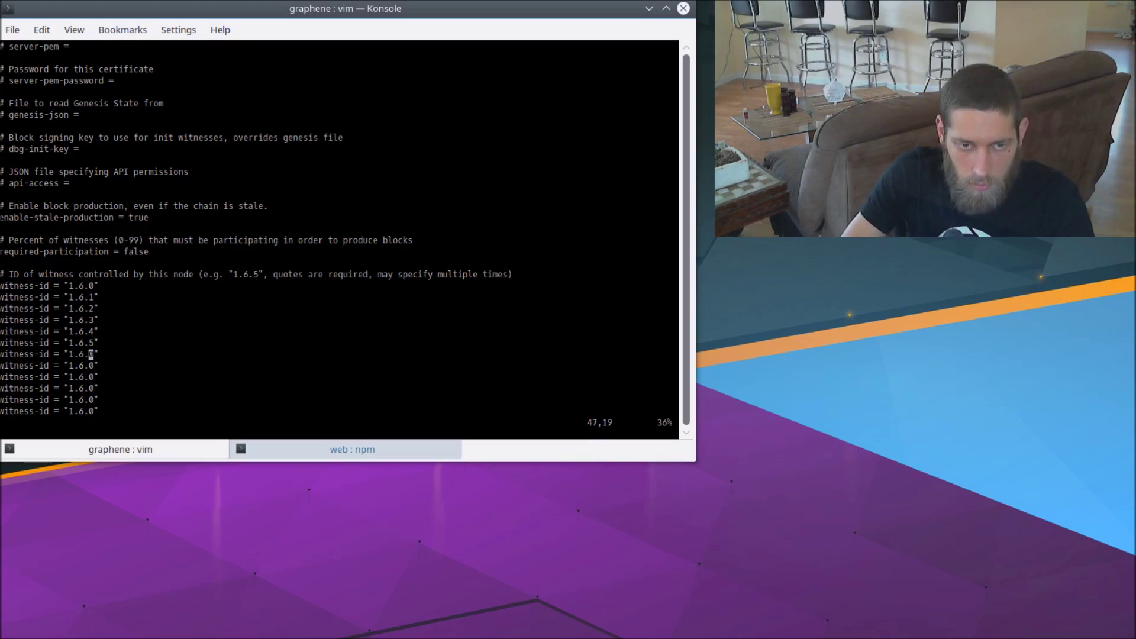
pyautogui.press('r')
pyautogui.press('6')
pyautogui.press('j')
pyautogui.press('r')
pyautogui.press('7')
pyautogui.press('j')
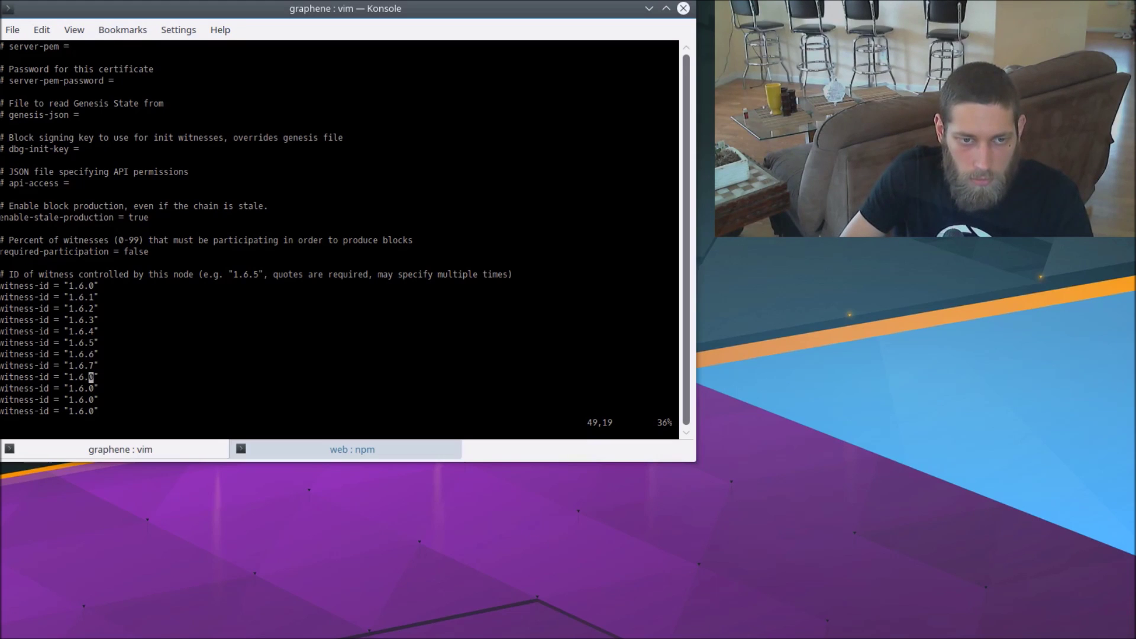
pyautogui.press('r')
pyautogui.press('8')
pyautogui.press('j')
pyautogui.write('r9ji1')
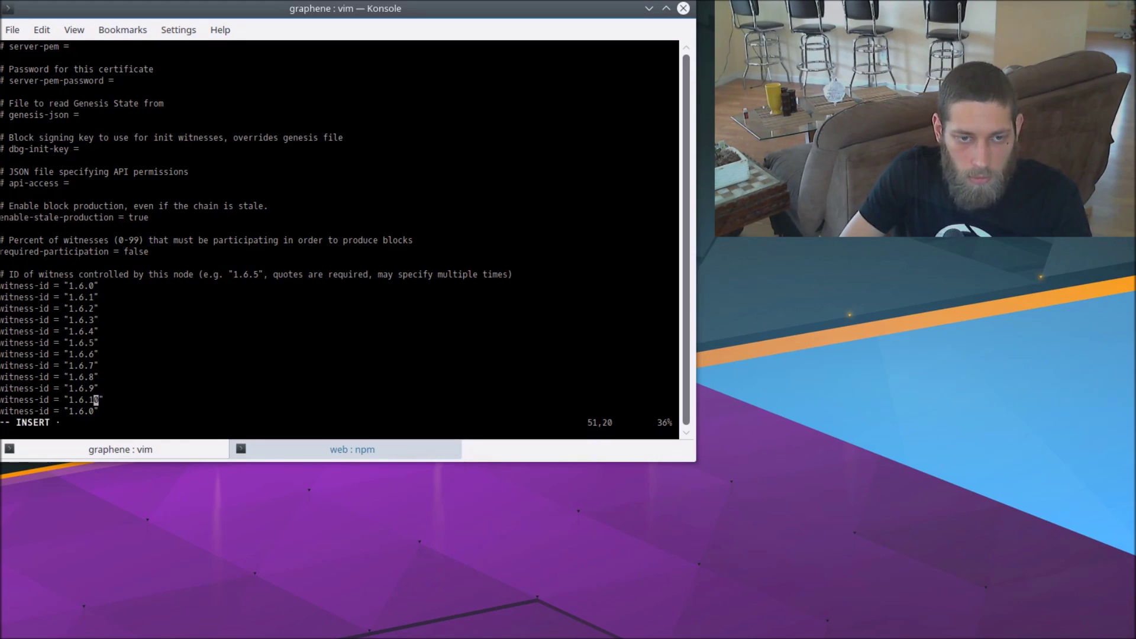
pyautogui.press('Escape')
pyautogui.press('j')
pyautogui.hotkey('shift', 'c')
pyautogui.write('11"')
pyautogui.press('Escape')
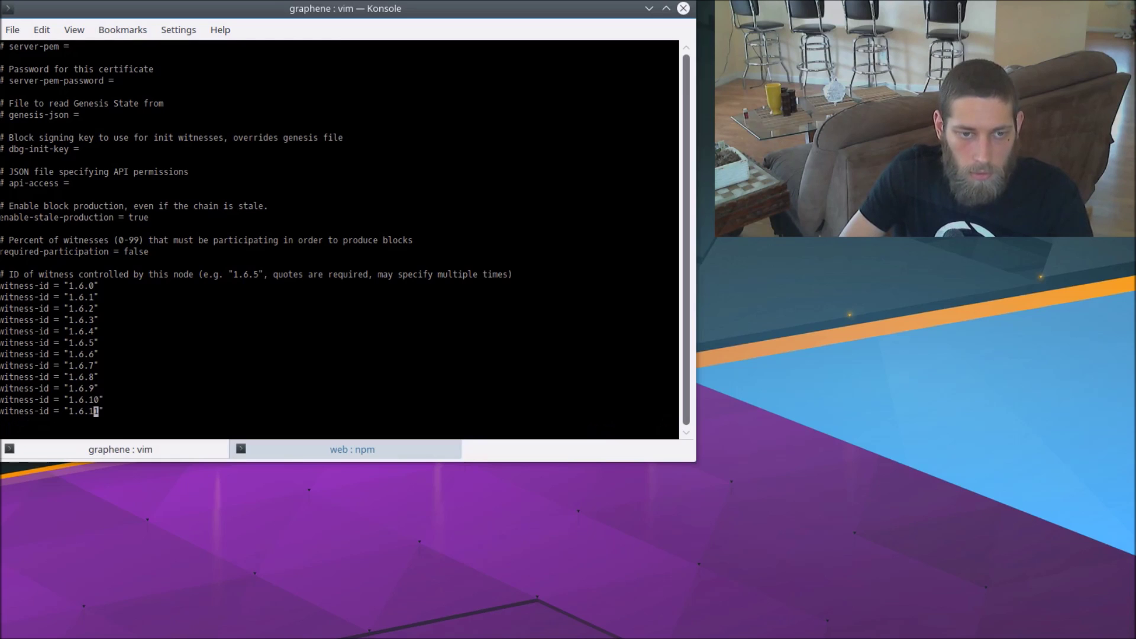
# - Save config.ini and quit vim, and run /opt/graphene/bin/witness_node again with the new configuration
pyautogui.write(':wq')
pyautogui.press('Return')
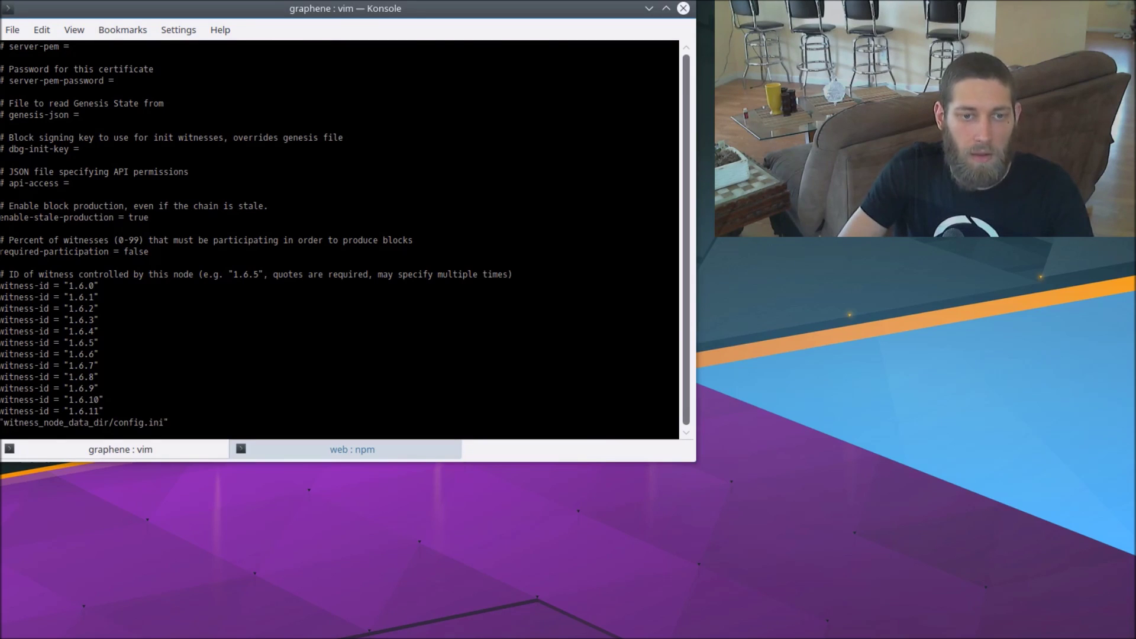
pyautogui.press('Up')
pyautogui.press('Up')
pyautogui.press('Up')
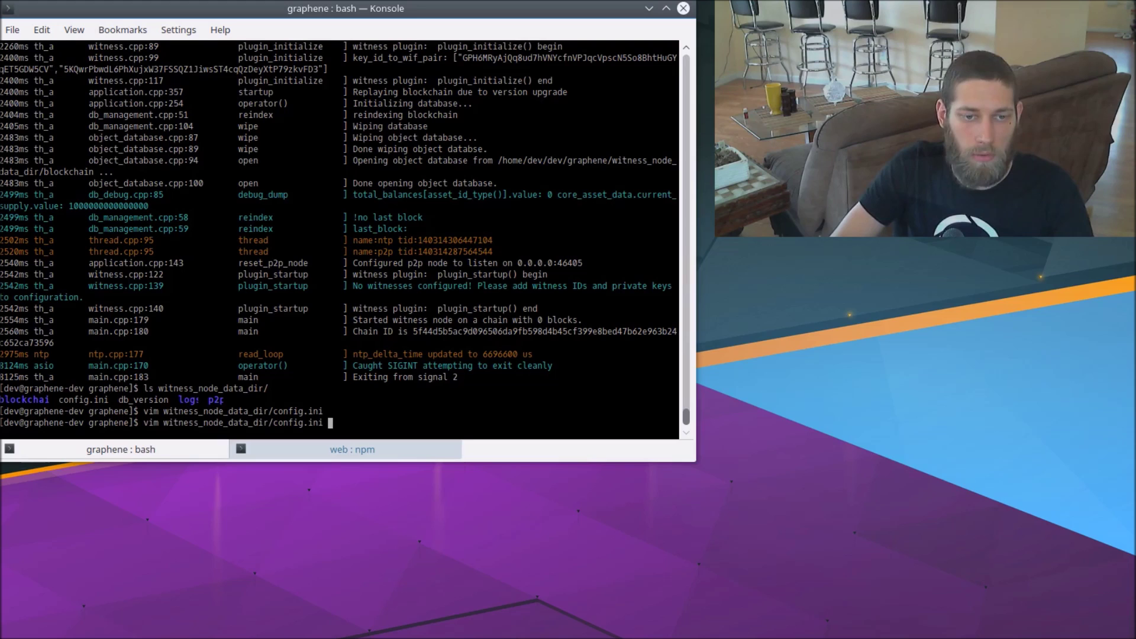
pyautogui.press('Return')
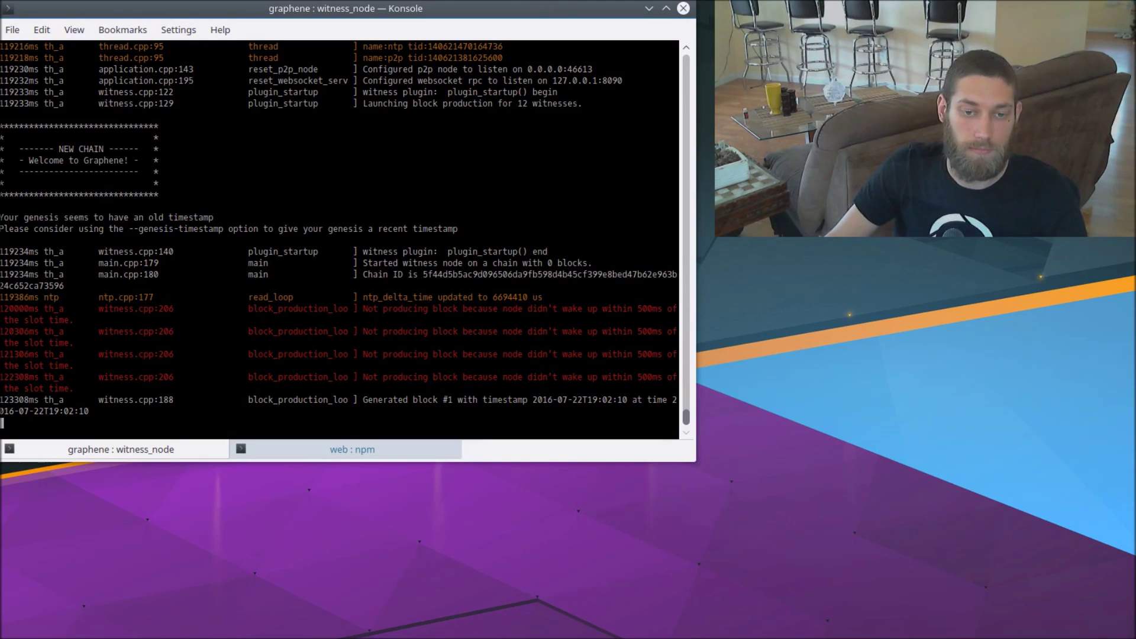
# - Switch to Chromium, load the Graphene web interface at localhost:8080, and dismiss the KDE Wallet creation request
pyautogui.hotkey('shift', 'Right')
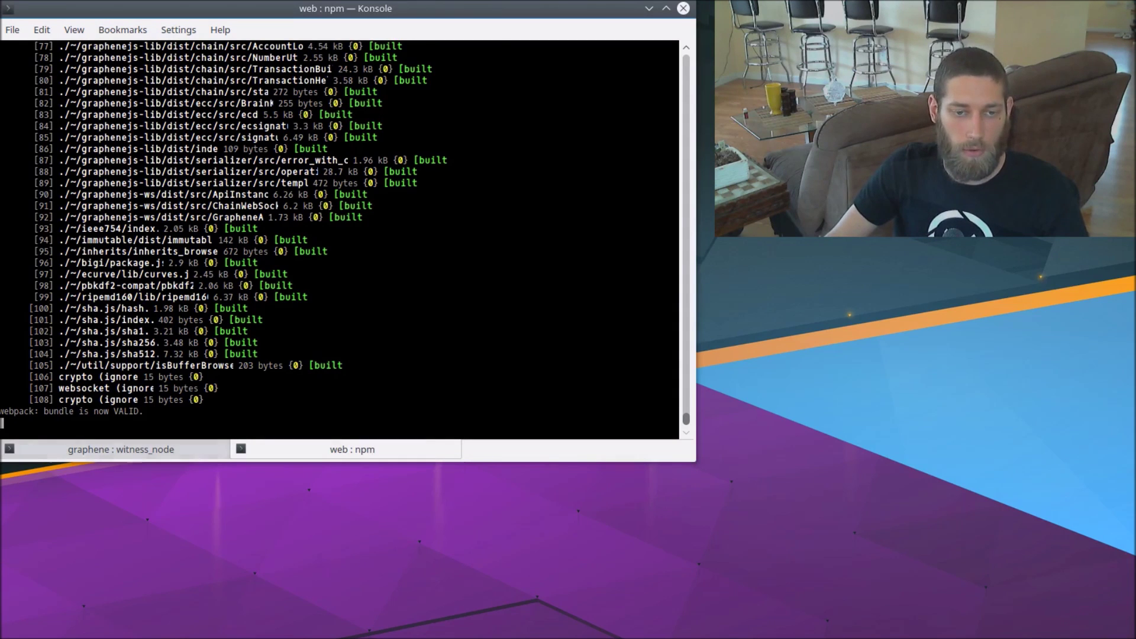
pyautogui.hotkey('shift', 'Left')
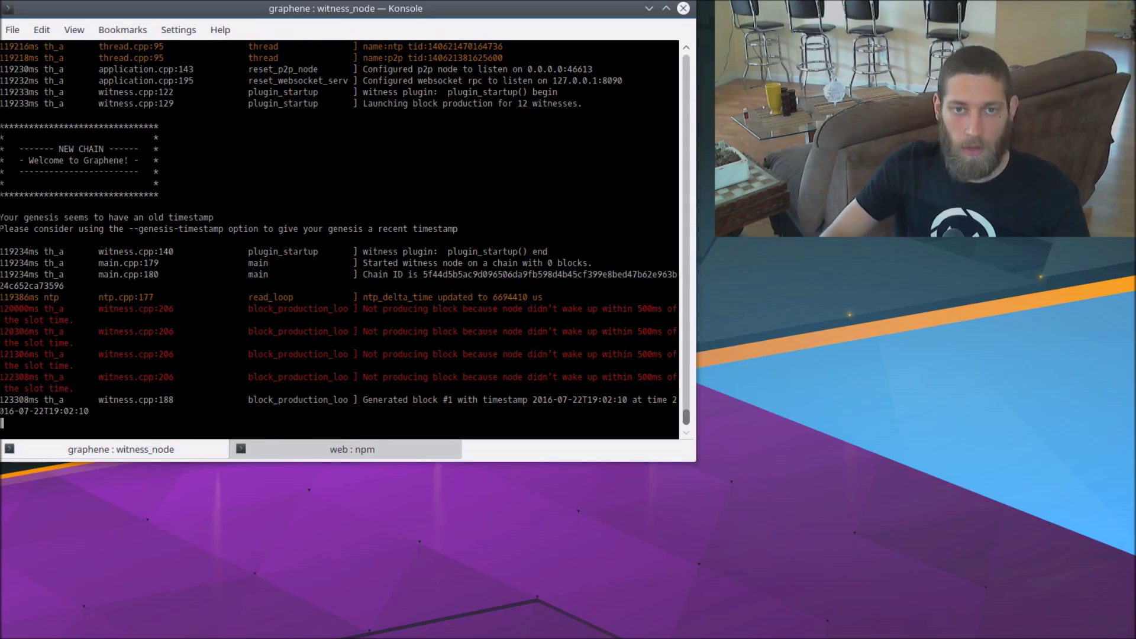
pyautogui.hotkey('alt', 'space')
pyautogui.write('chro')
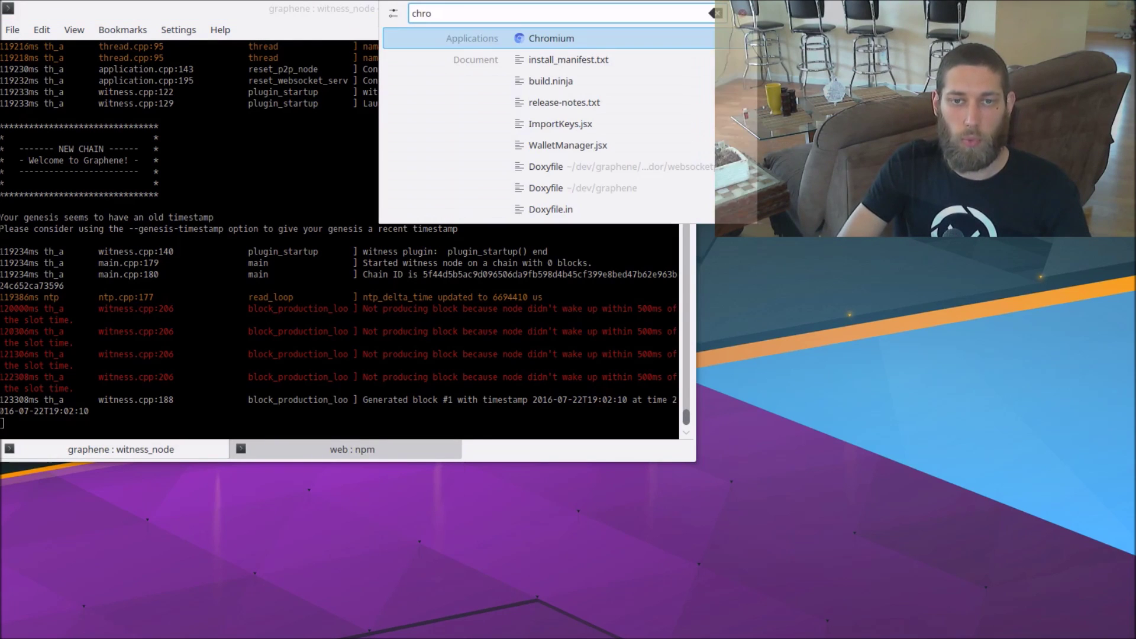
pyautogui.press('Return')
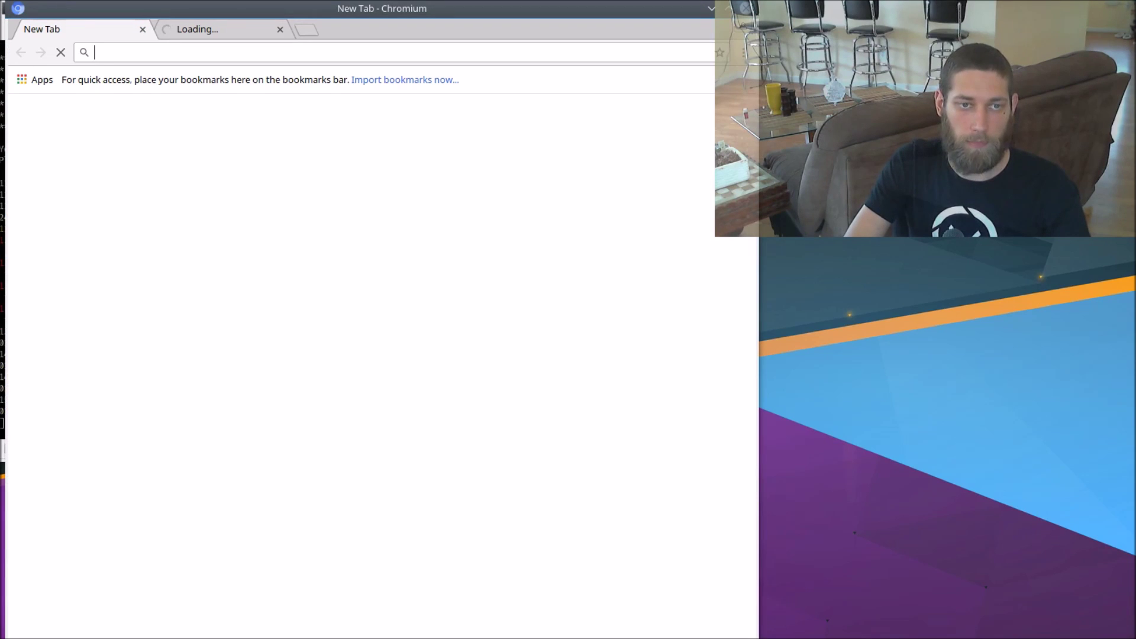
pyautogui.write('localhost:8')
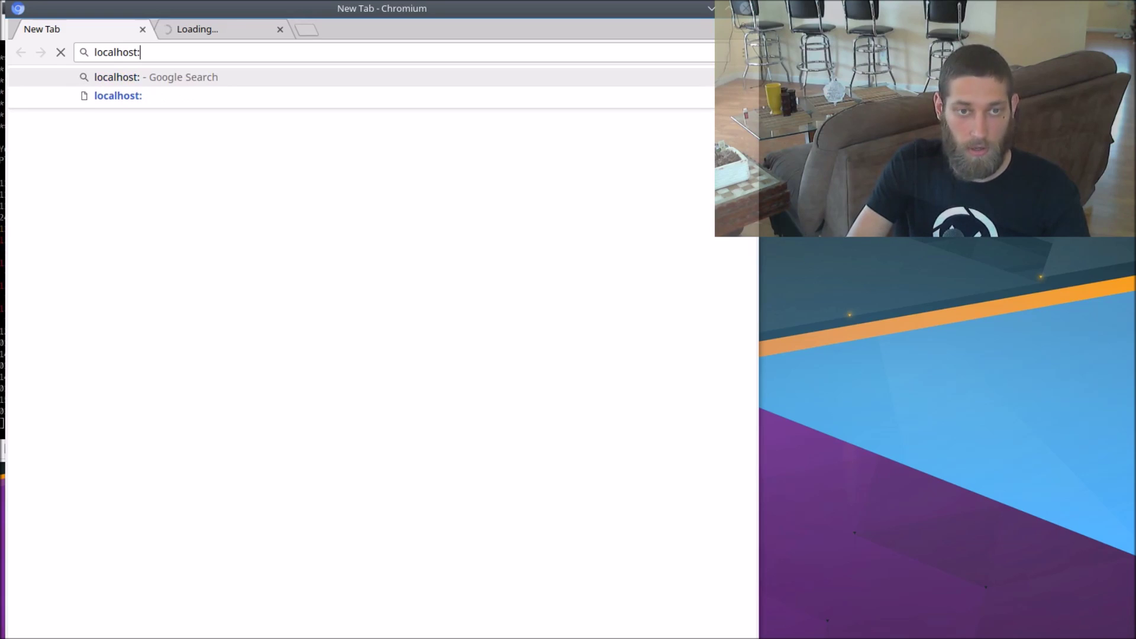
pyautogui.write('080')
pyautogui.press('Return')
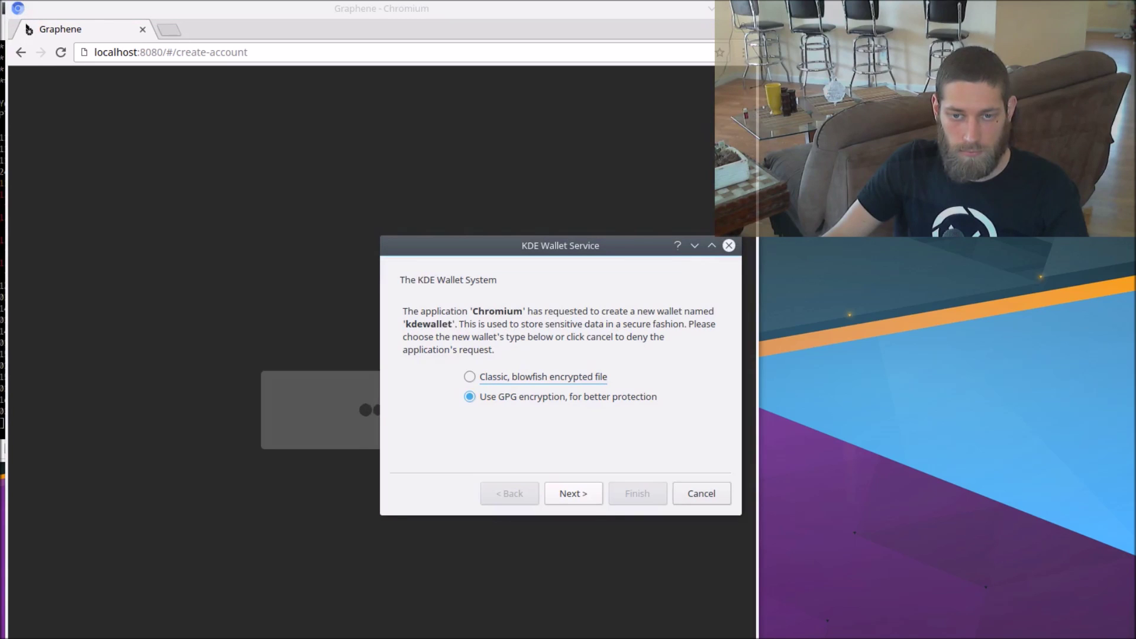
pyautogui.press('Escape')
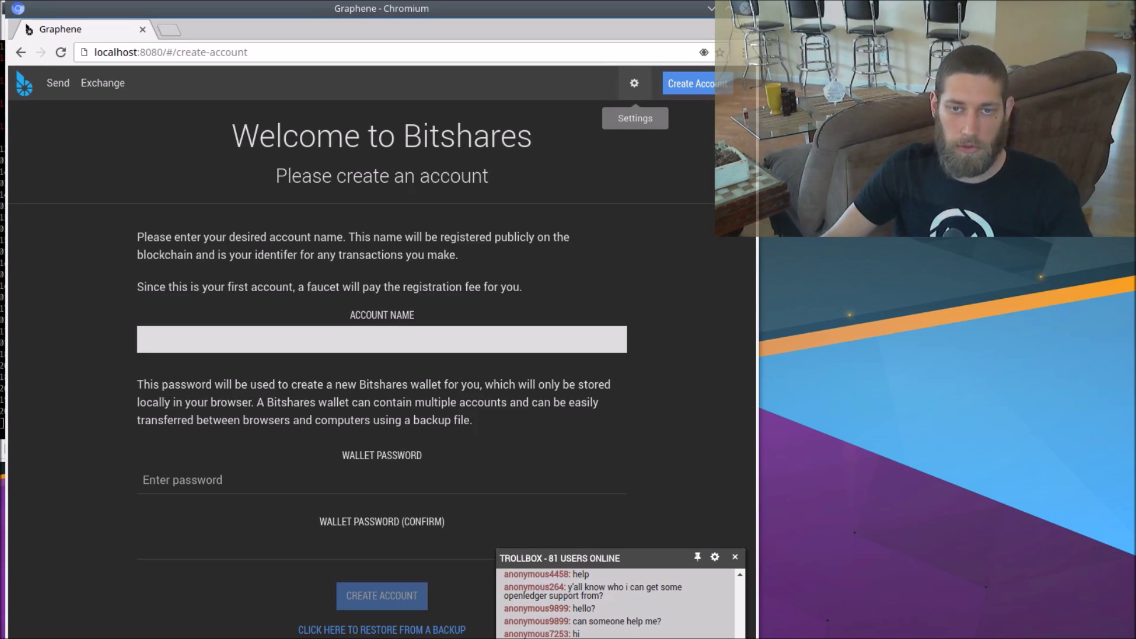
# - Add ws://localhost:8090 as a new websocket API in the web interface's Access settings
pyautogui.click(634, 83)
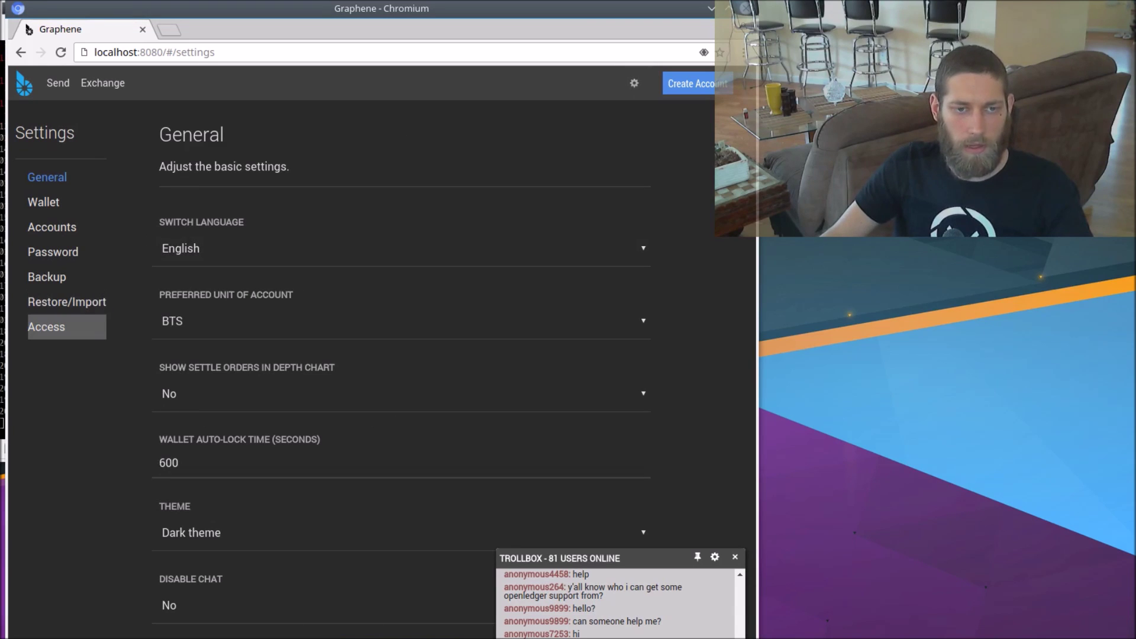
pyautogui.click(46, 327)
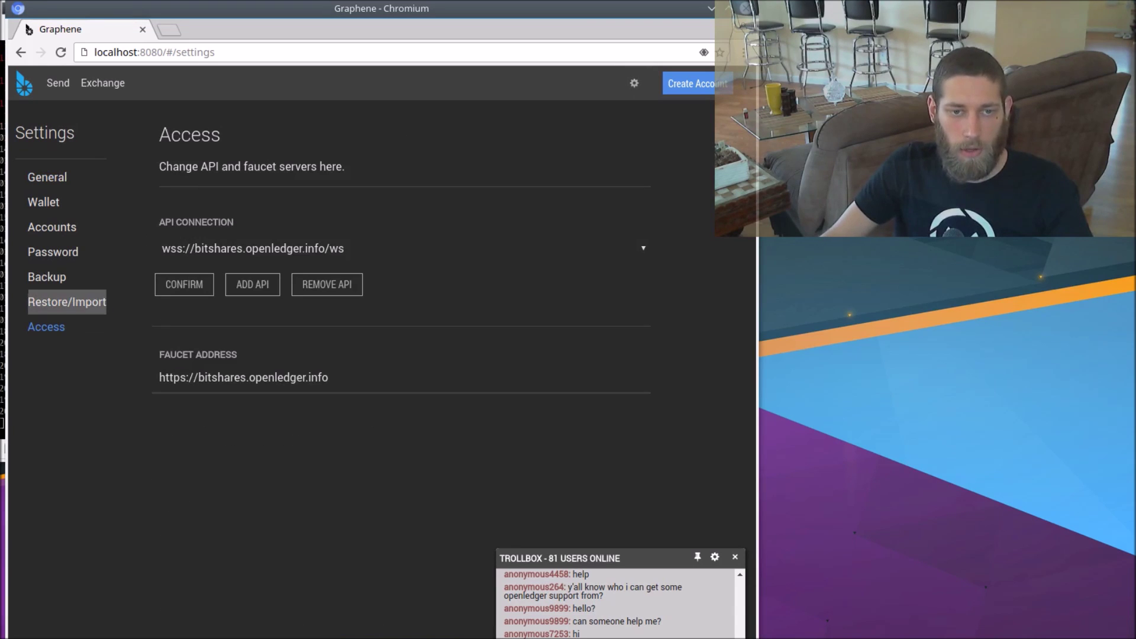
pyautogui.click(253, 284)
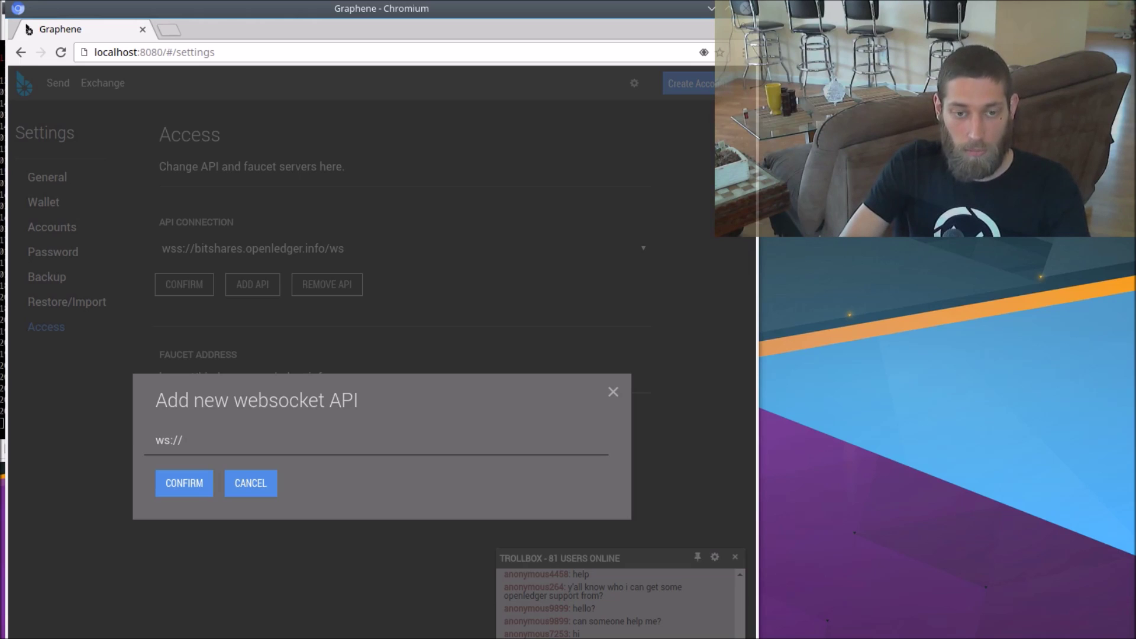
pyautogui.write('local')
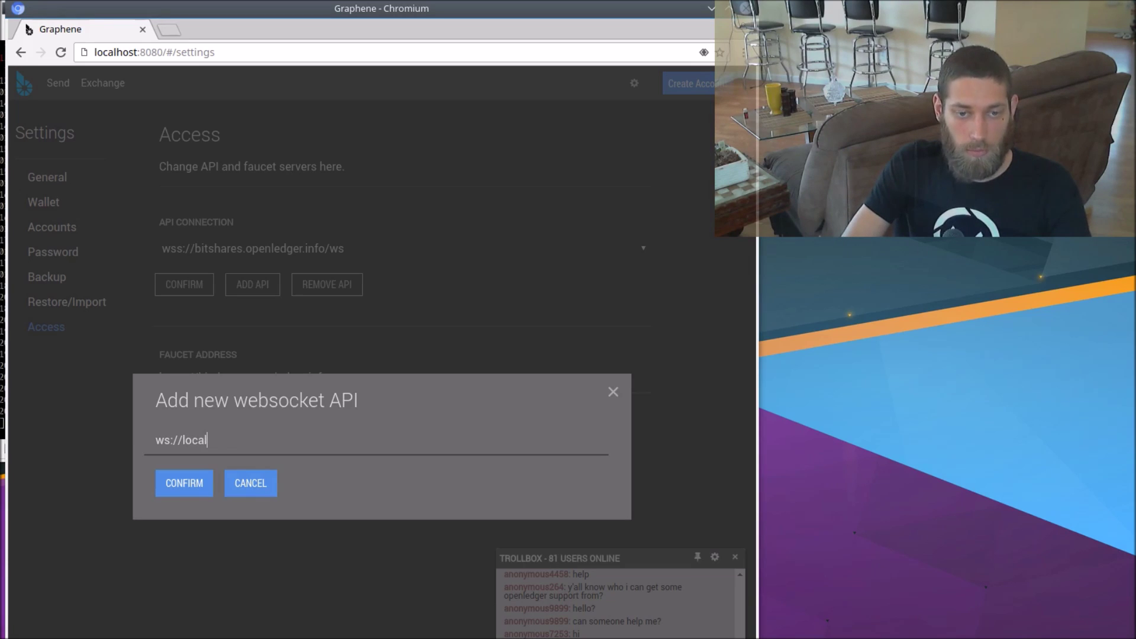
pyautogui.write('host:8090')
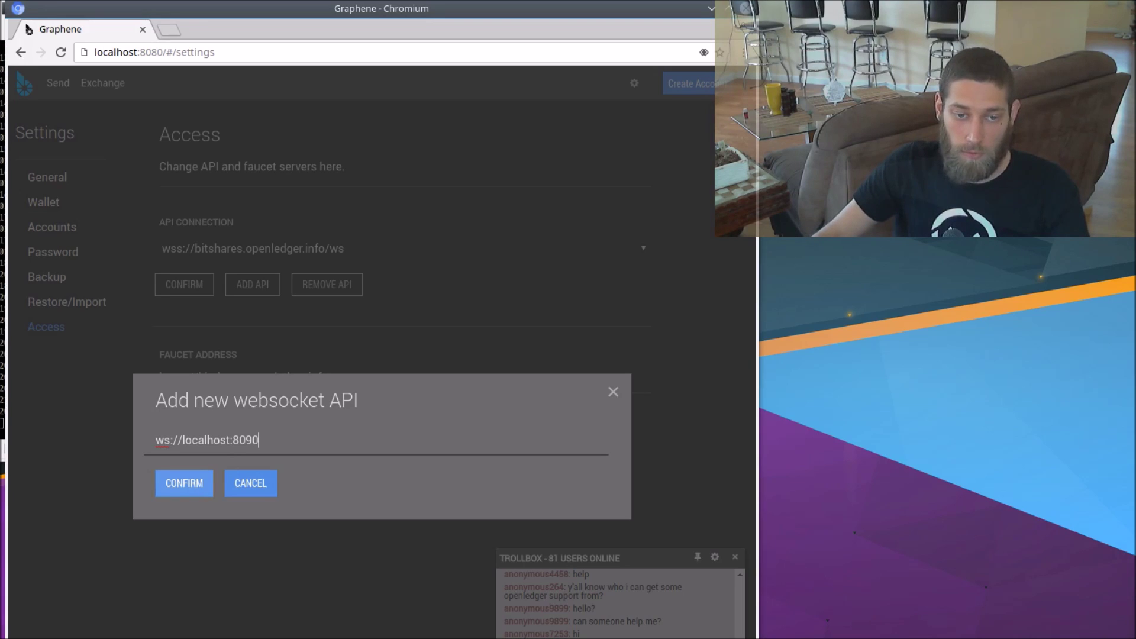
pyautogui.click(184, 483)
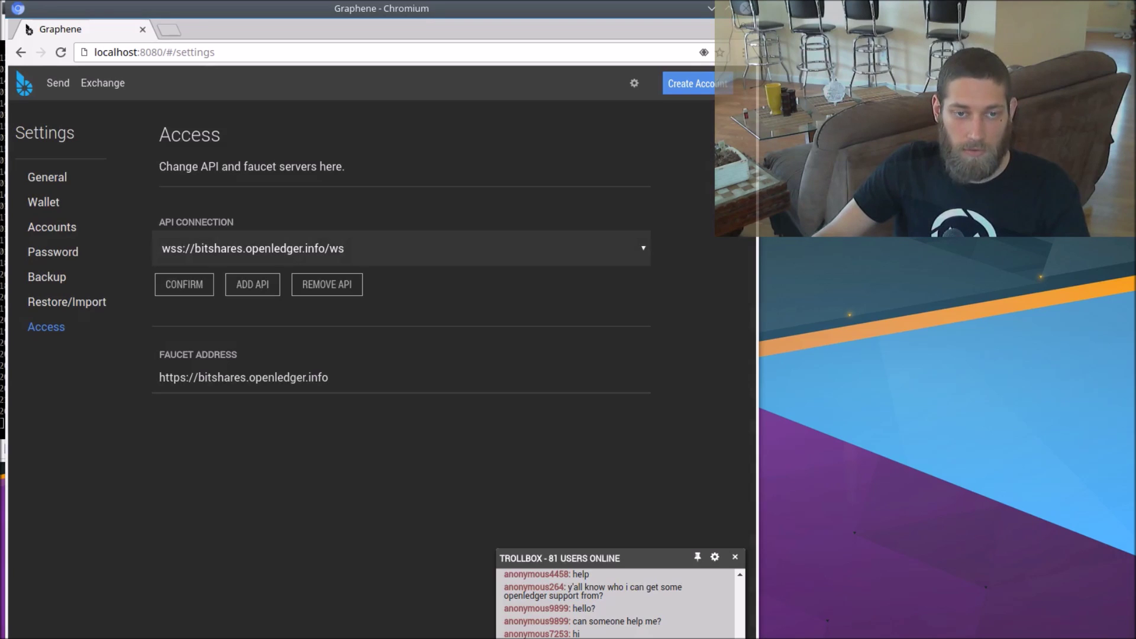
# - Select ws://localhost:8090 as the API connection and confirm the change so the interface reloads
pyautogui.click(402, 249)
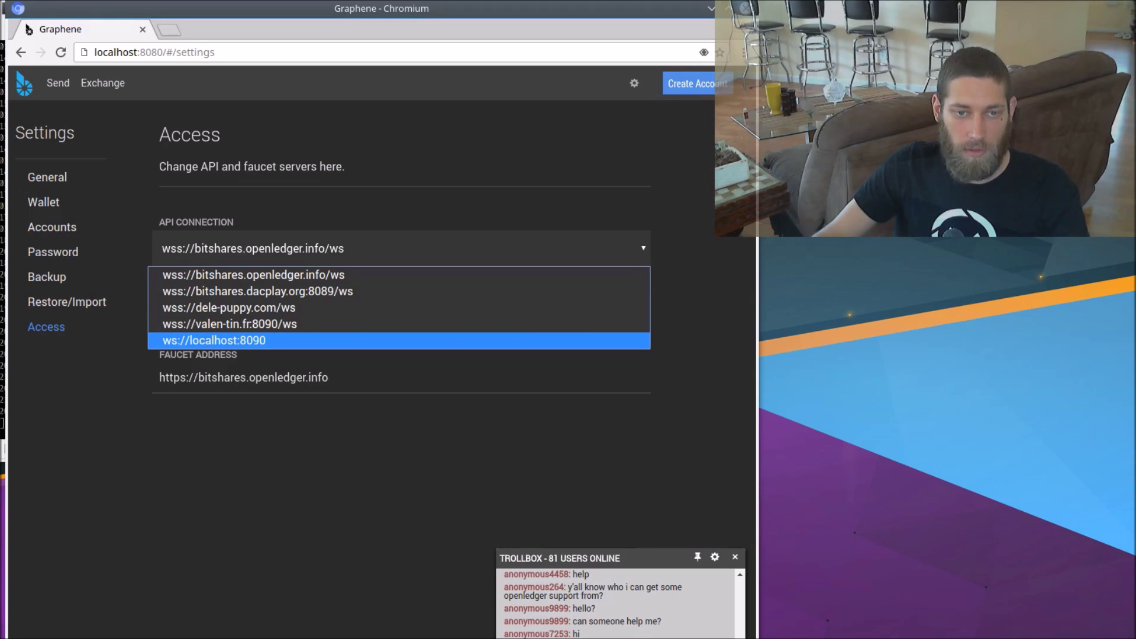
pyautogui.press('Return')
pyautogui.press('Tab')
pyautogui.press('Return')
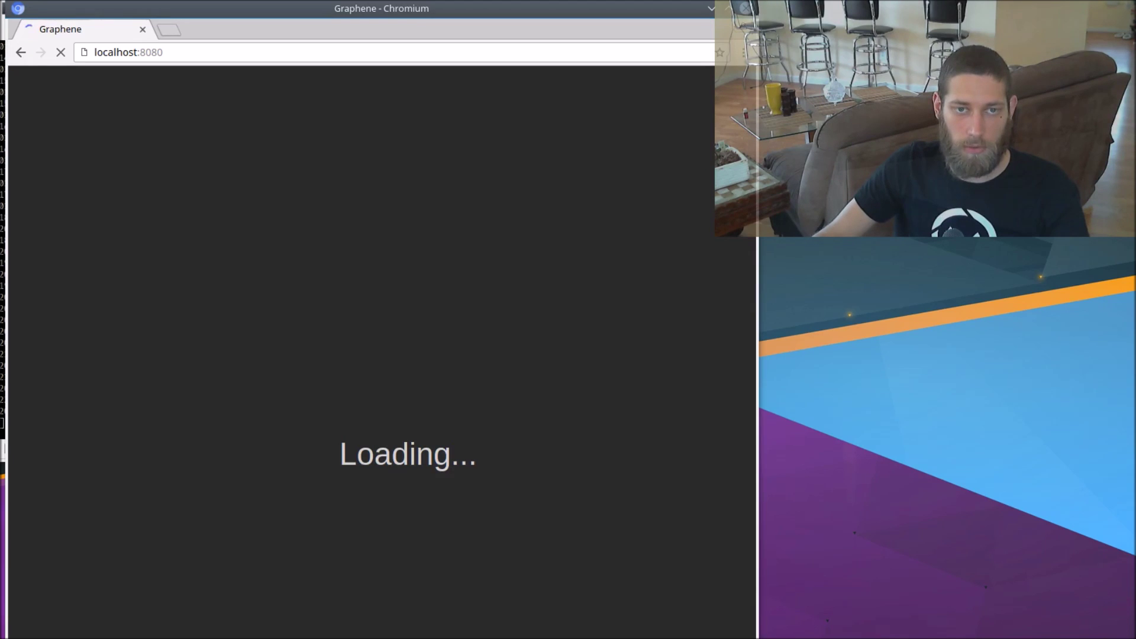
# - Examine the witness_node output in Konsole for API activity from the interface, and return to Chromium
pyautogui.moveTo(28, 30); pyautogui.dragTo(410, 29)
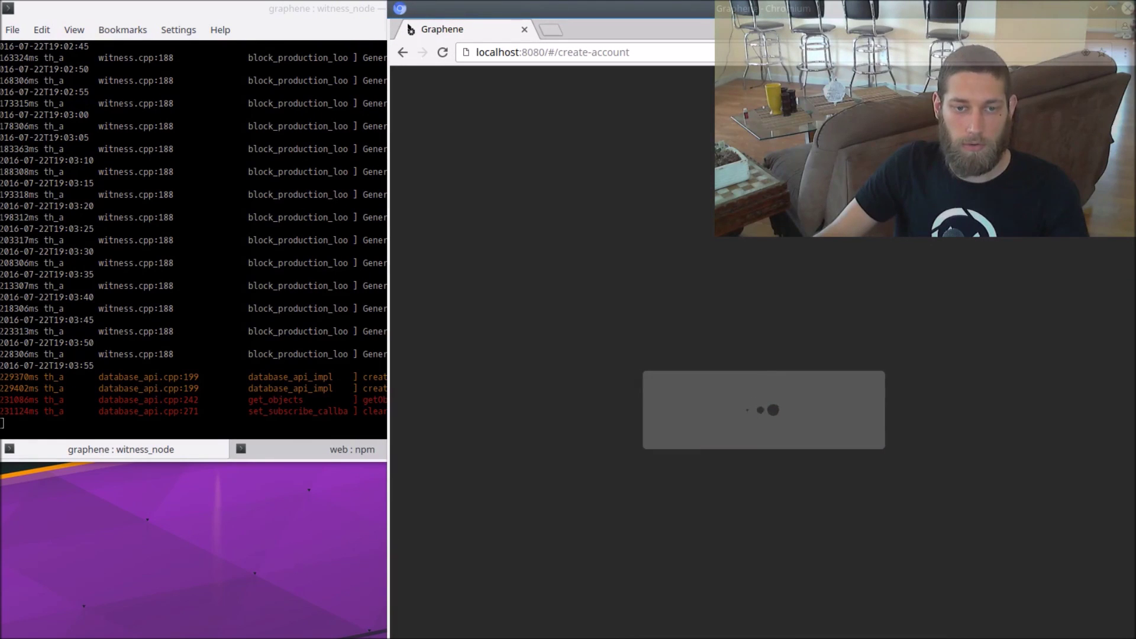
pyautogui.hotkey('alt', 'Tab')
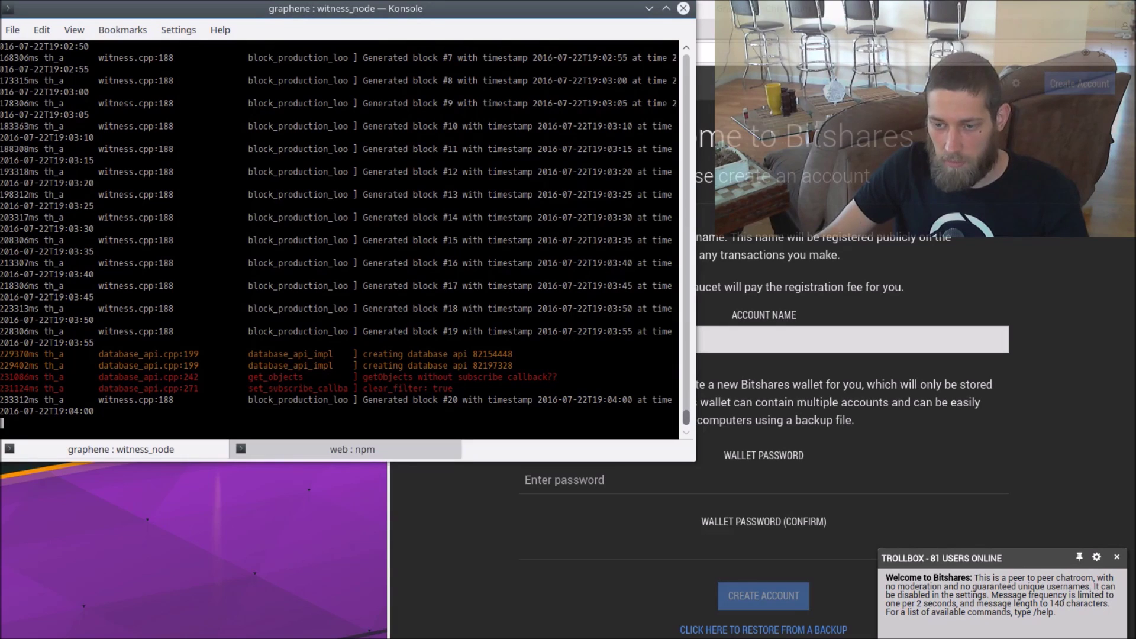
pyautogui.hotkey('alt', 'Tab')
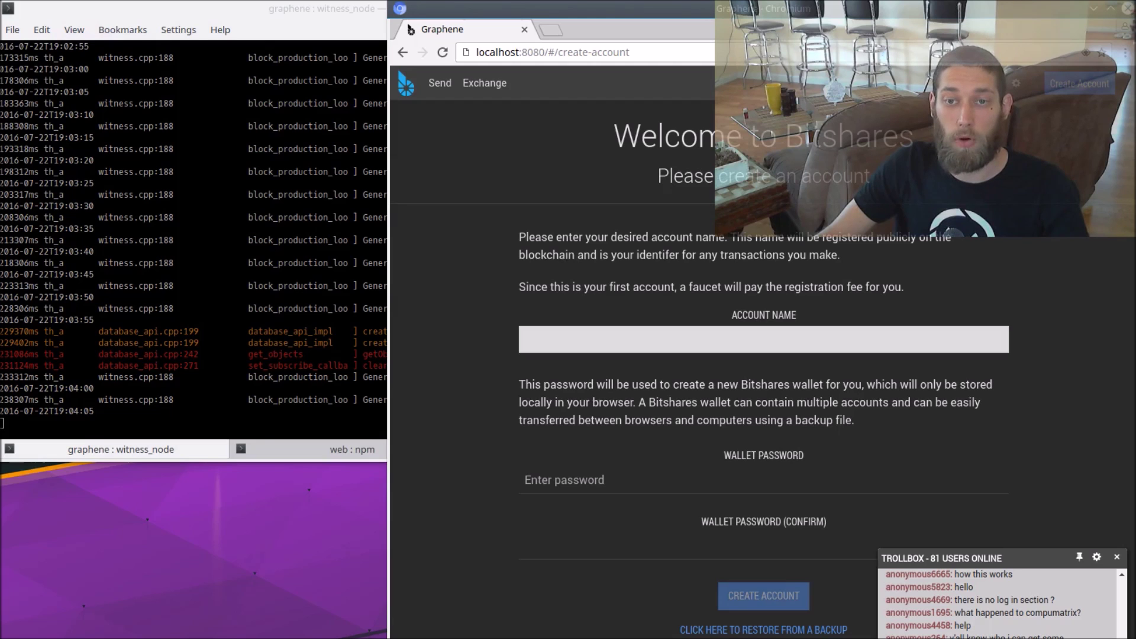
pyautogui.moveTo(592, 9); pyautogui.dragTo(245, 8)
pyautogui.moveTo(64, 30); pyautogui.dragTo(19, 29)
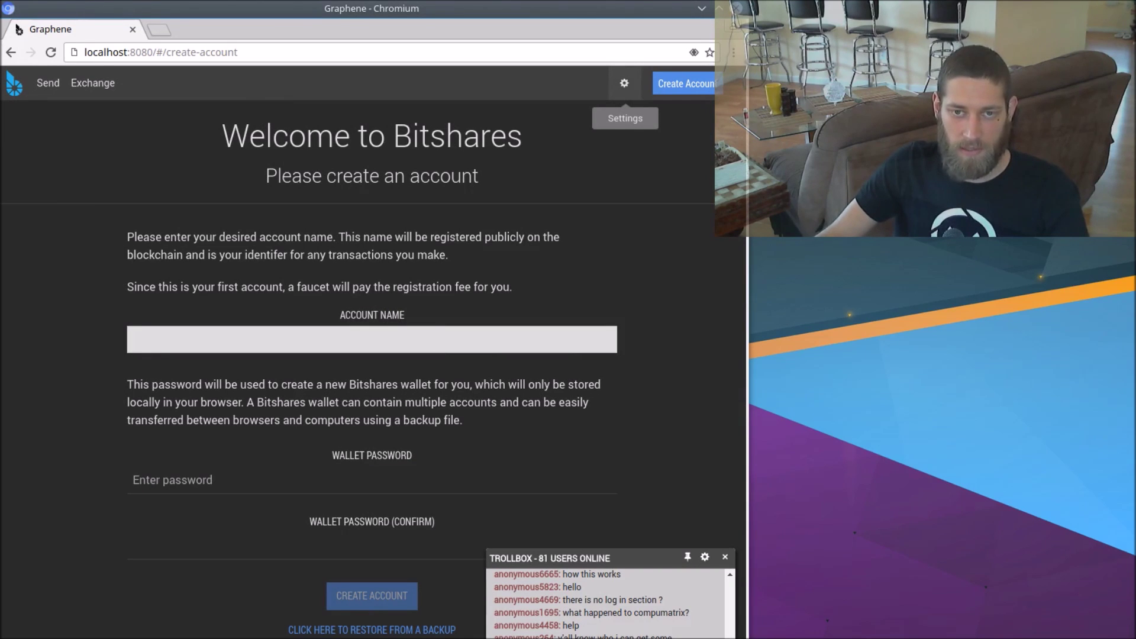
# - Create a new wallet from the Wallet settings, entering and confirming the wallet password, and finish the creation dialog
pyautogui.click(625, 83)
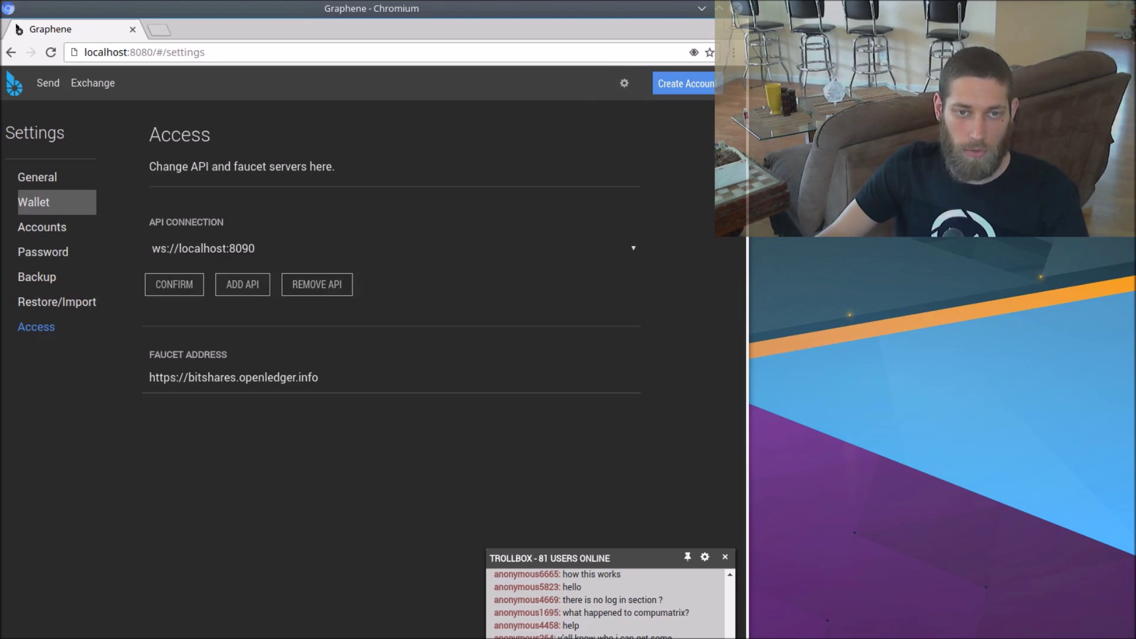
pyautogui.click(36, 202)
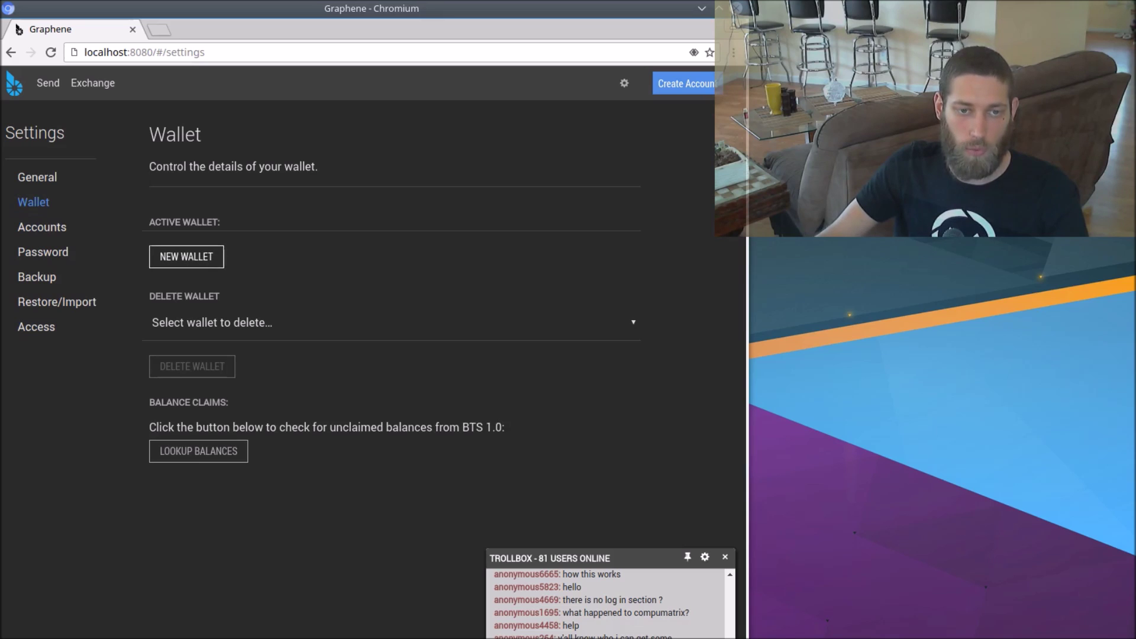
pyautogui.click(187, 257)
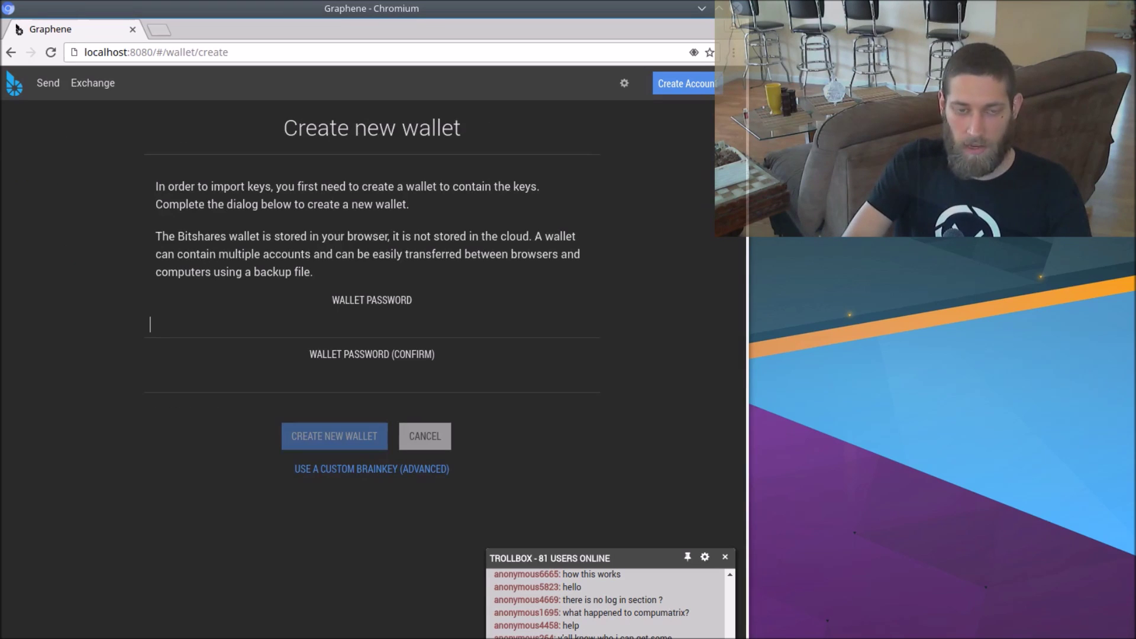
pyautogui.write('********')
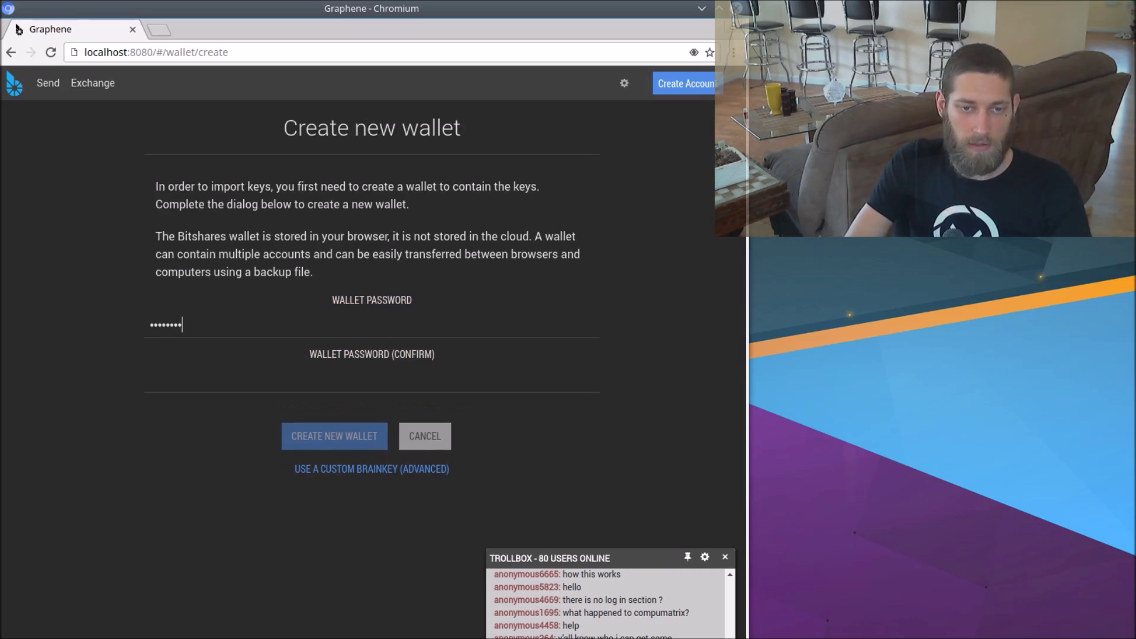
pyautogui.write('********')
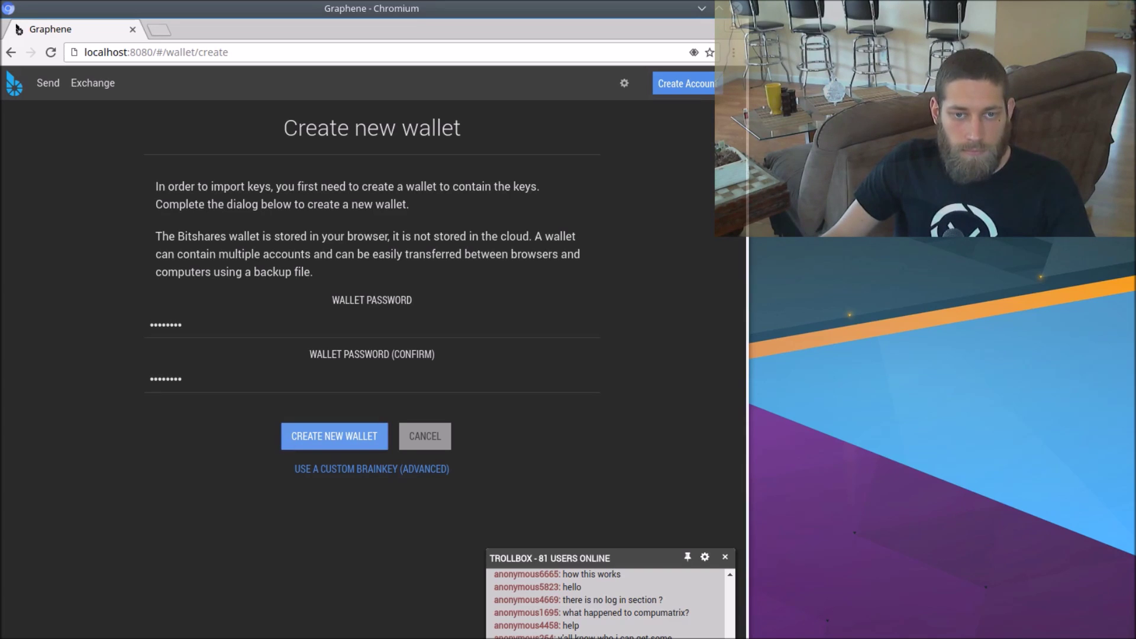
pyautogui.press('Return')
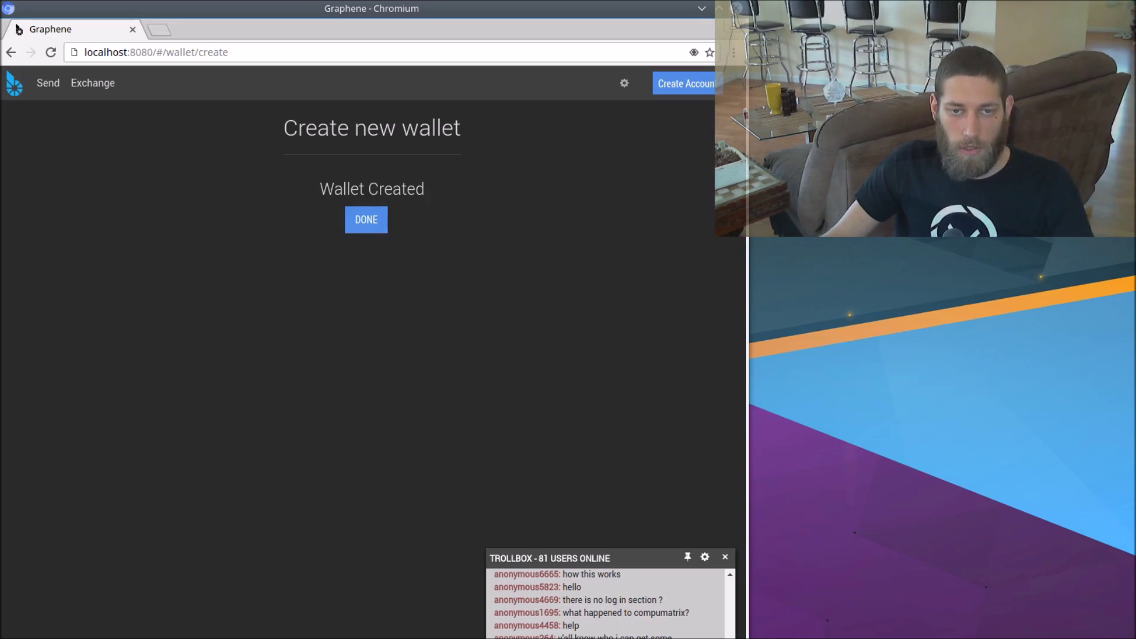
pyautogui.press('Return')
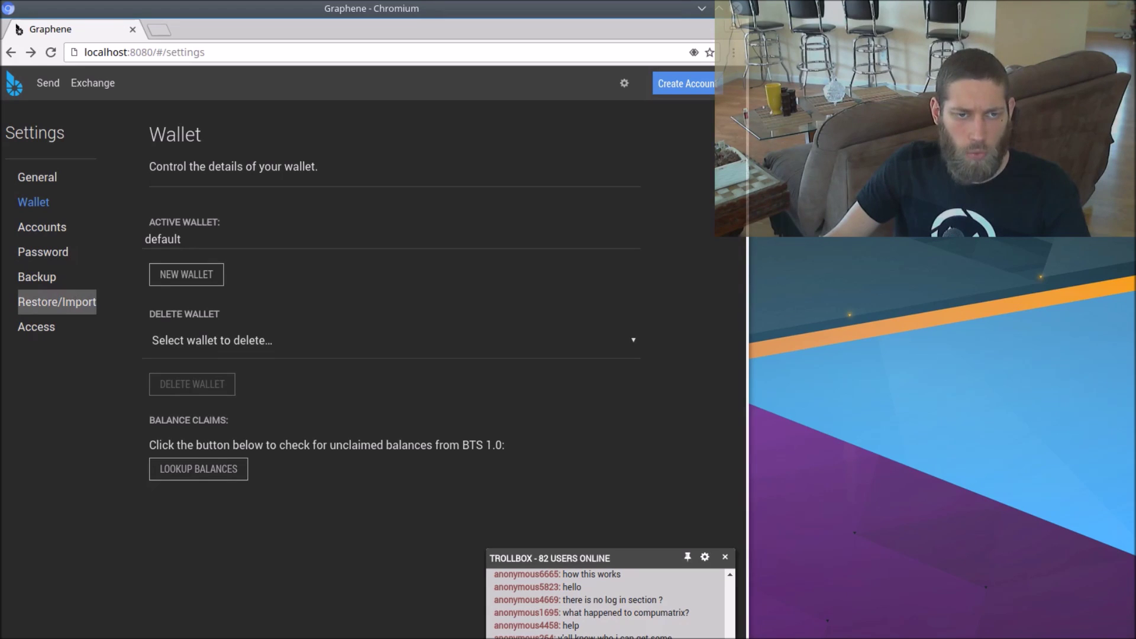
# - Set the Restore/Import settings to import a private key
pyautogui.click(57, 302)
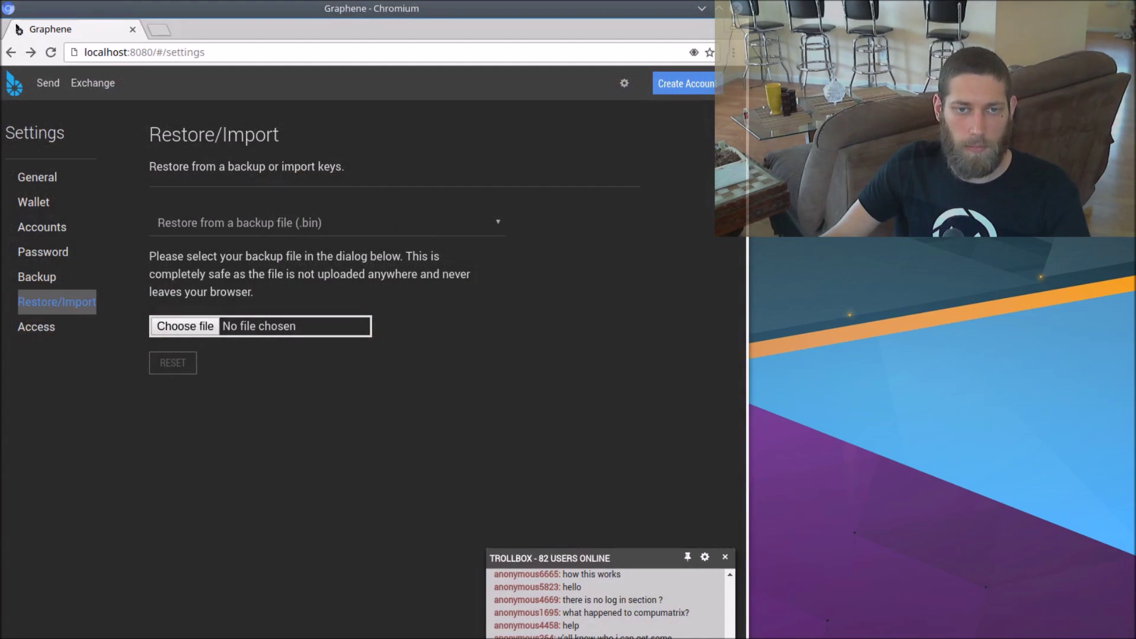
pyautogui.moveTo(19, 29); pyautogui.dragTo(256, 29)
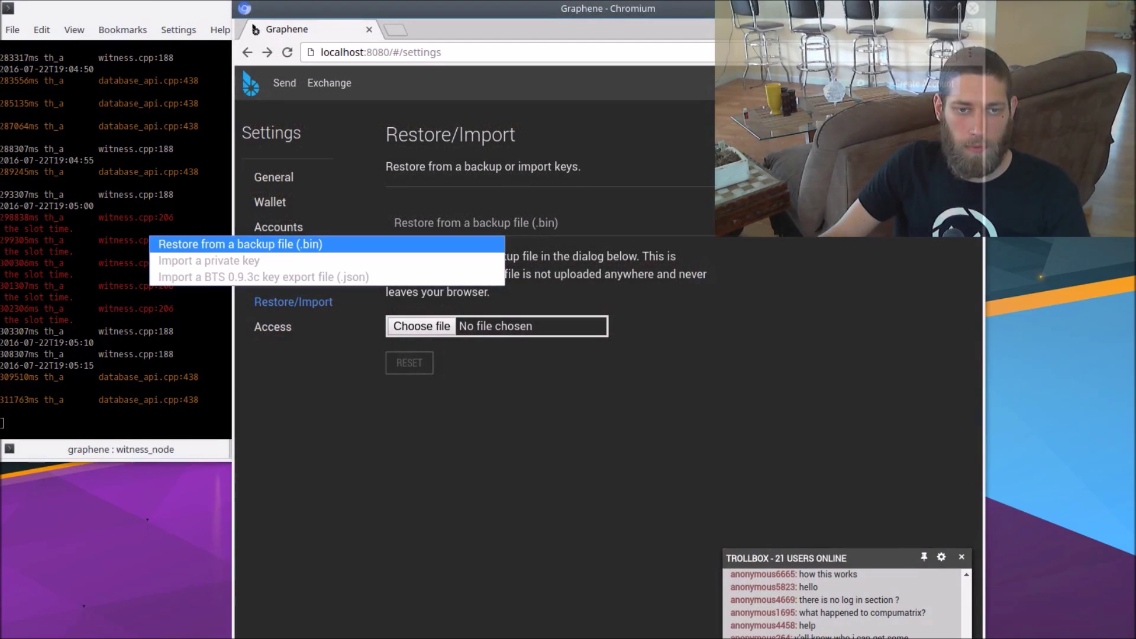
pyautogui.press('Down')
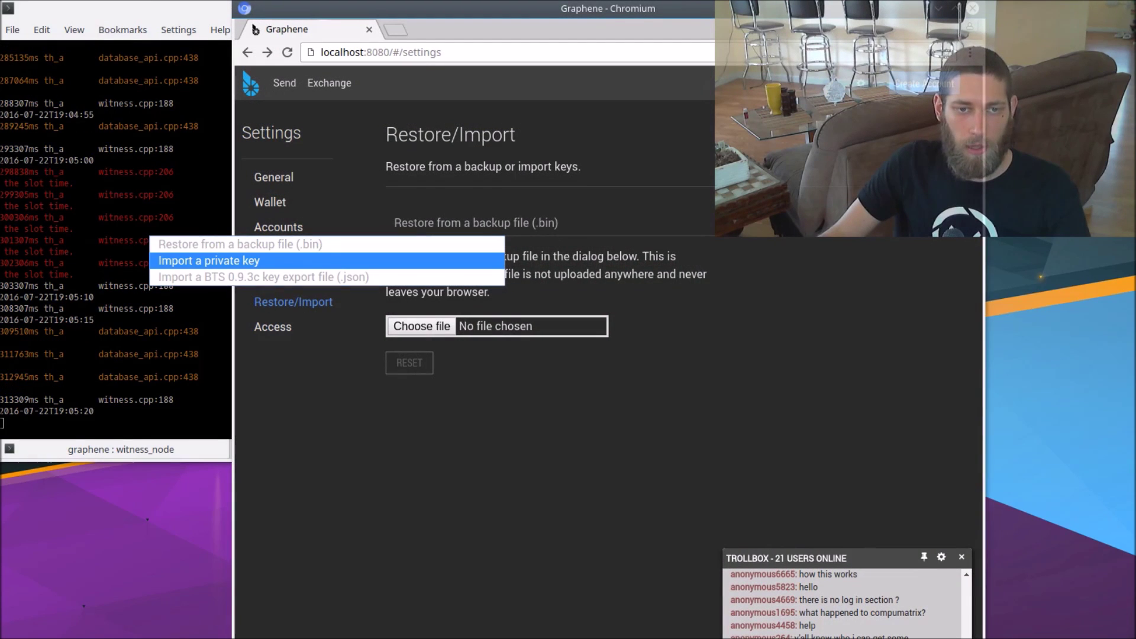
pyautogui.press('Return')
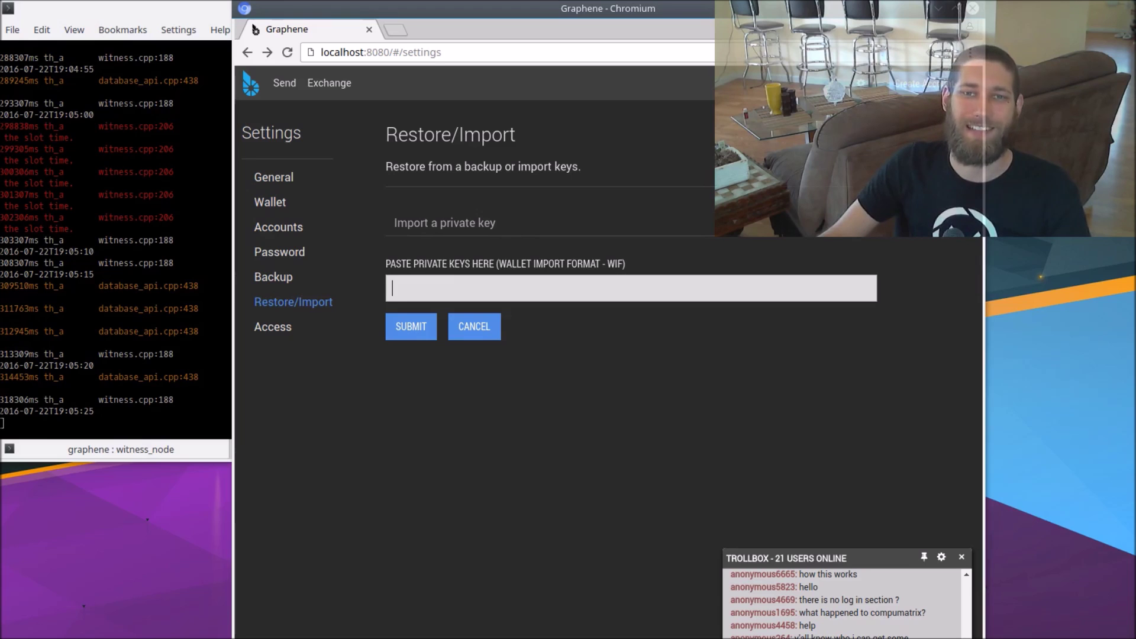
# - Switch to Konsole and select the private key in the key_id_to_wif_pair line of the latest witness_node startup output
pyautogui.hotkey('alt', 'Tab')
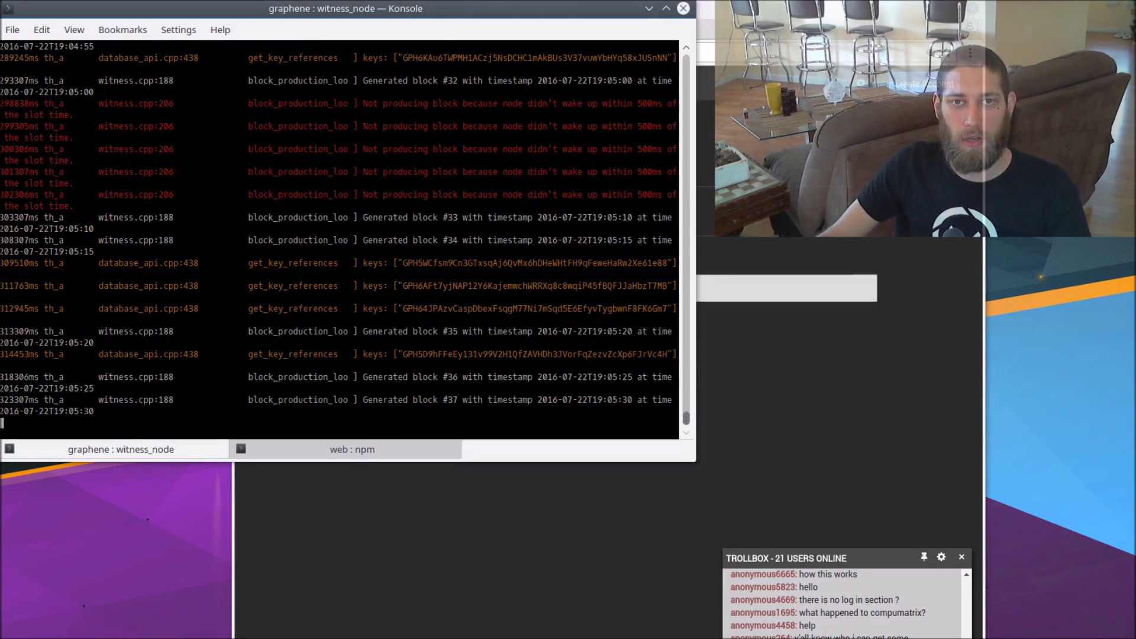
pyautogui.scroll(10, 345, 237)
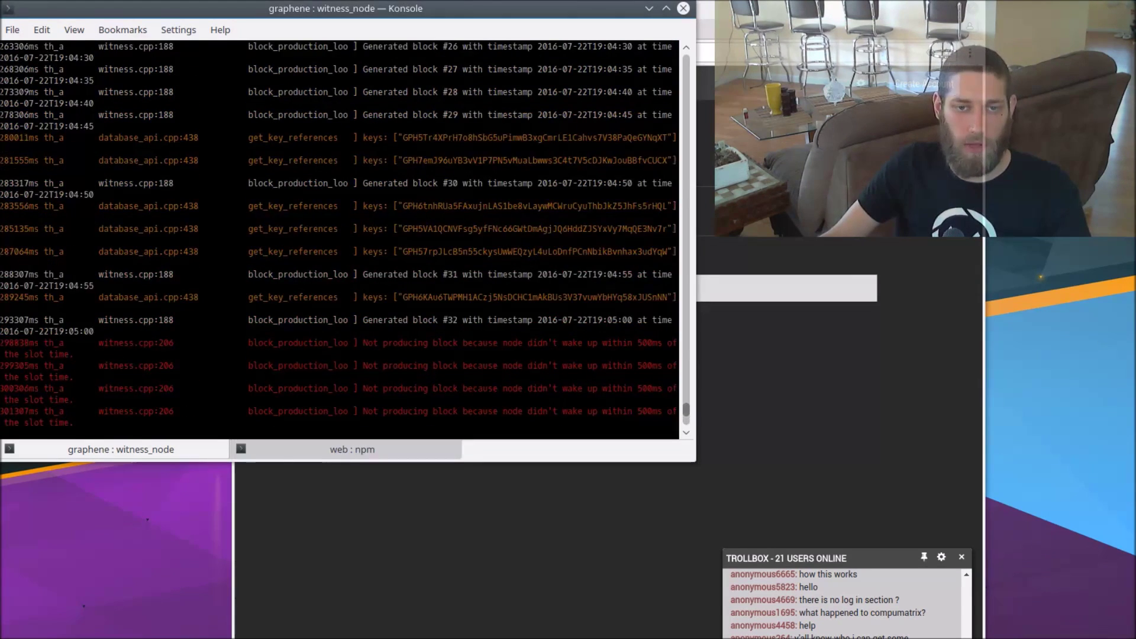
pyautogui.scroll(18, 341, 237)
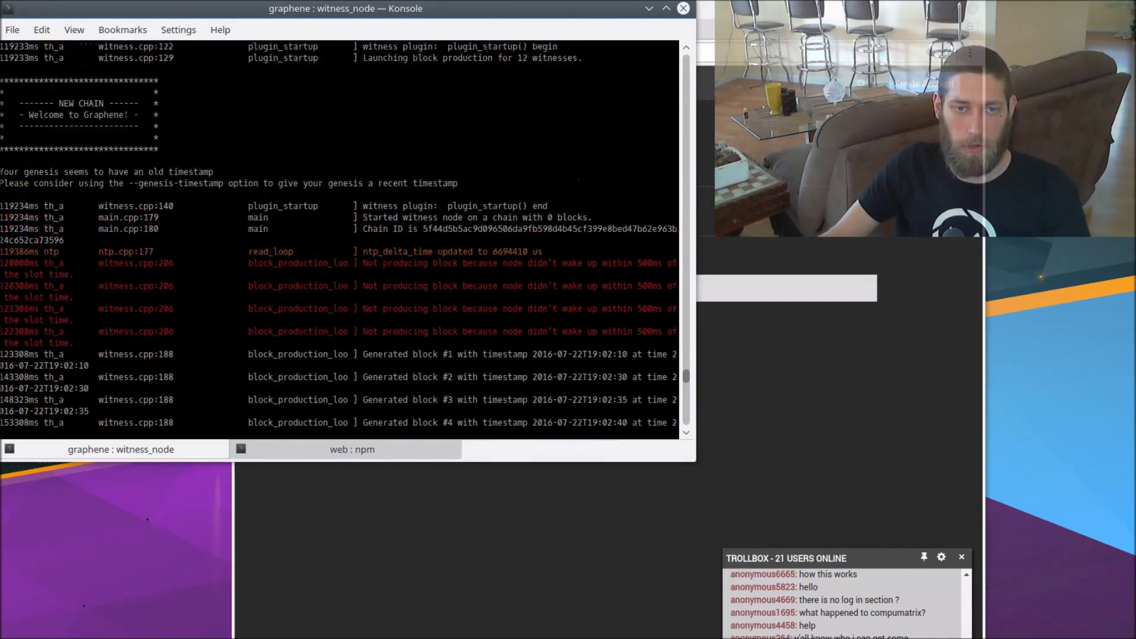
pyautogui.scroll(5, 340, 237)
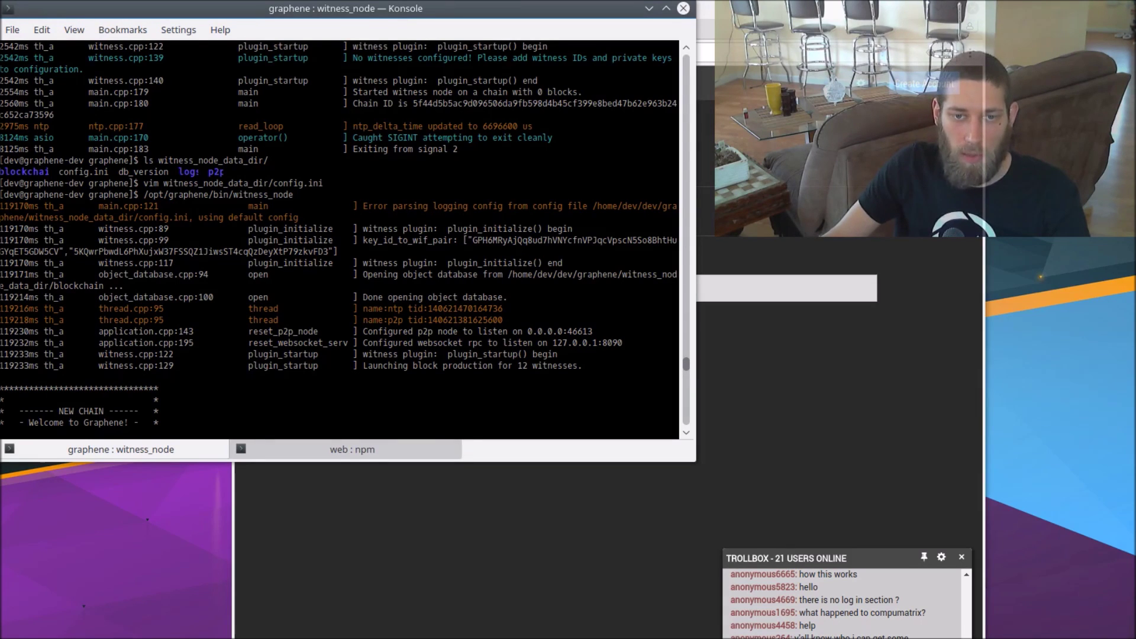
pyautogui.doubleClick(574, 239)
pyautogui.doubleClick(201, 251)
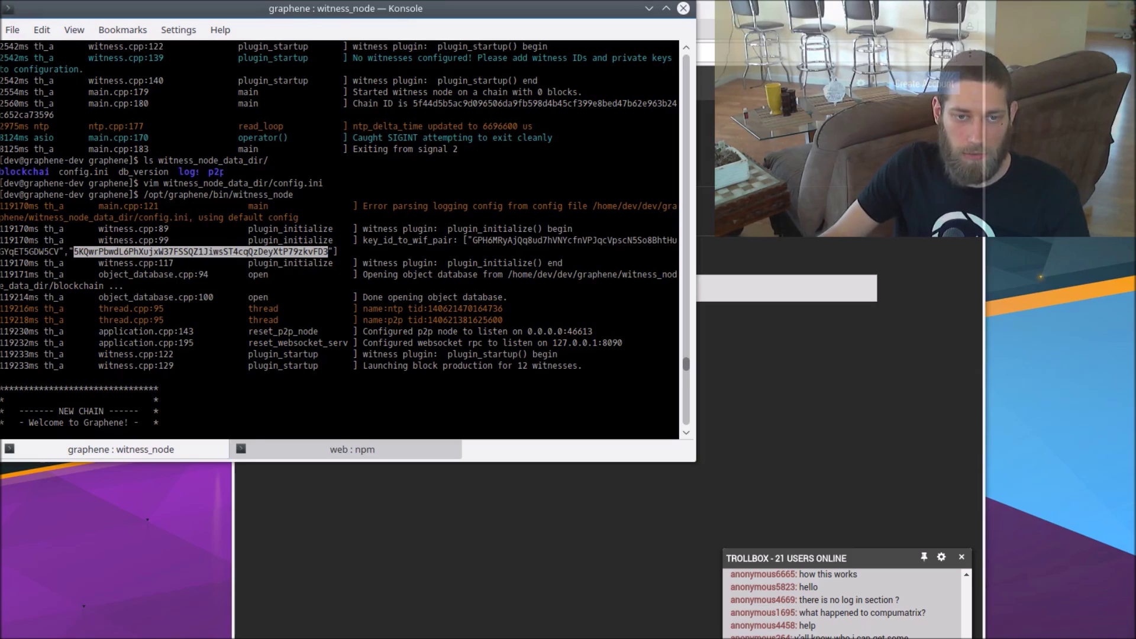
# - Return to Chromium, paste the private key into the import field, submit it, and import its balances
pyautogui.hotkey('alt', 'Tab')
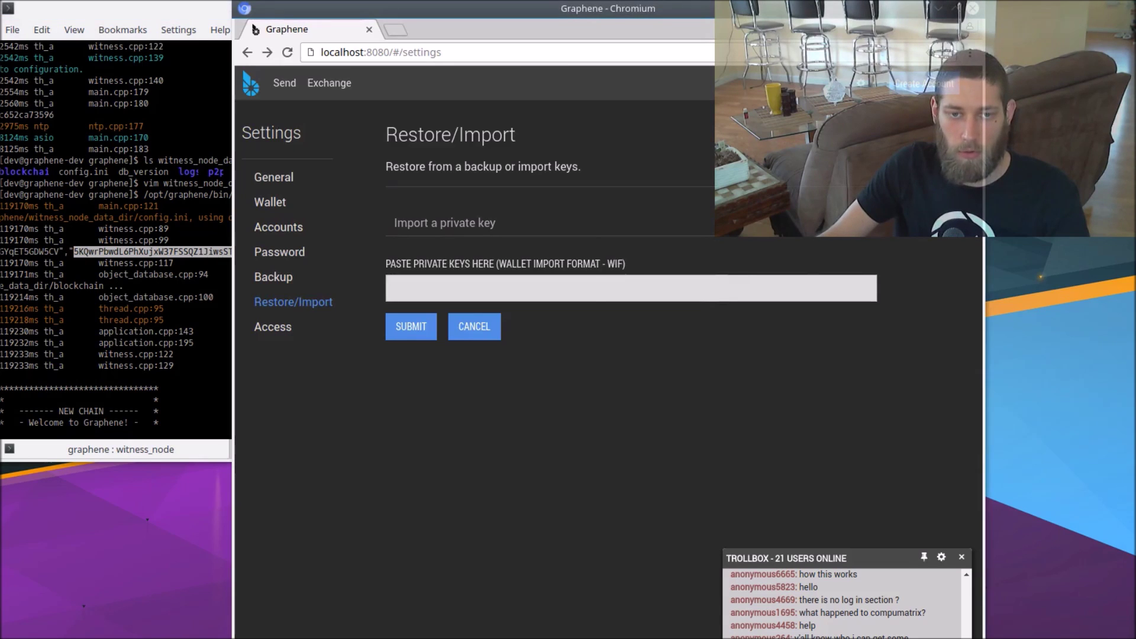
pyautogui.hotkey('ctrl', 'v')
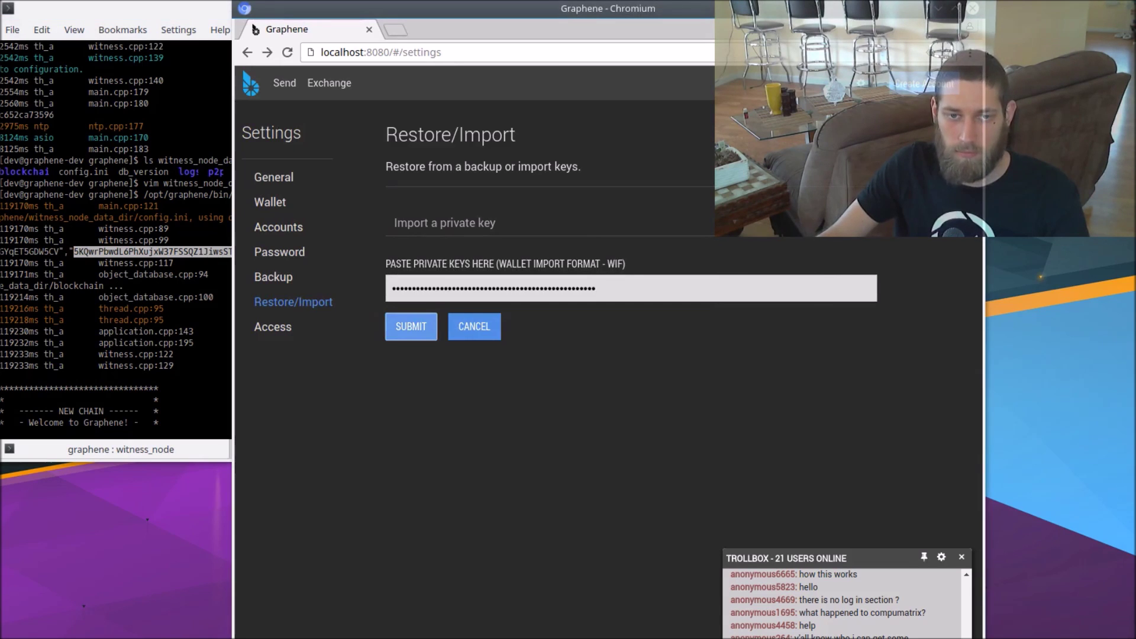
pyautogui.press('Return')
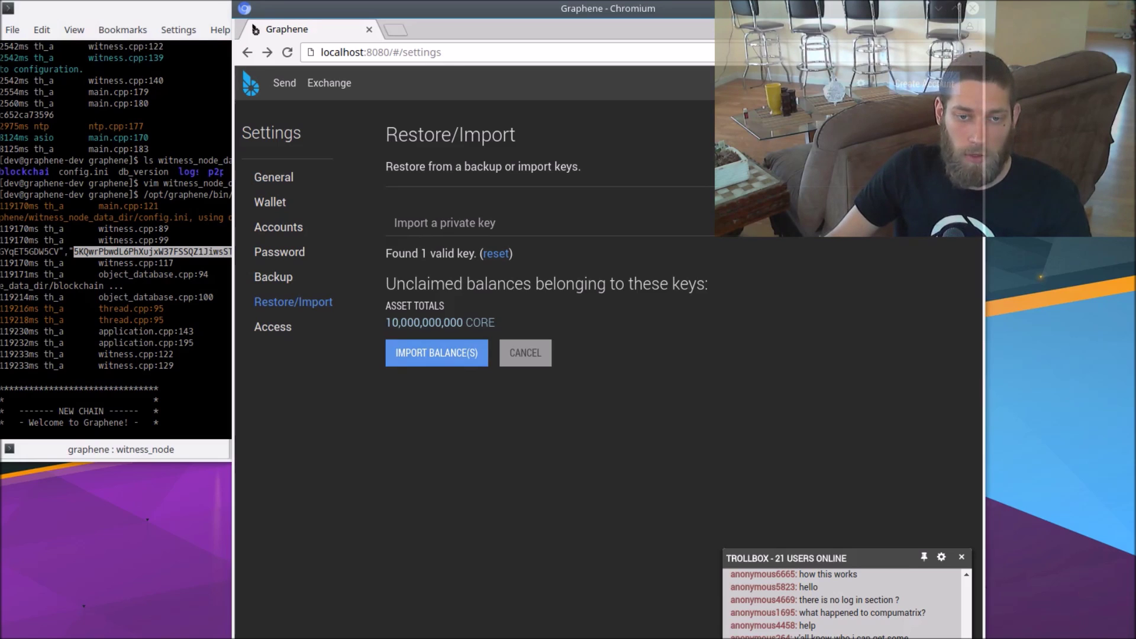
pyautogui.press('Return')
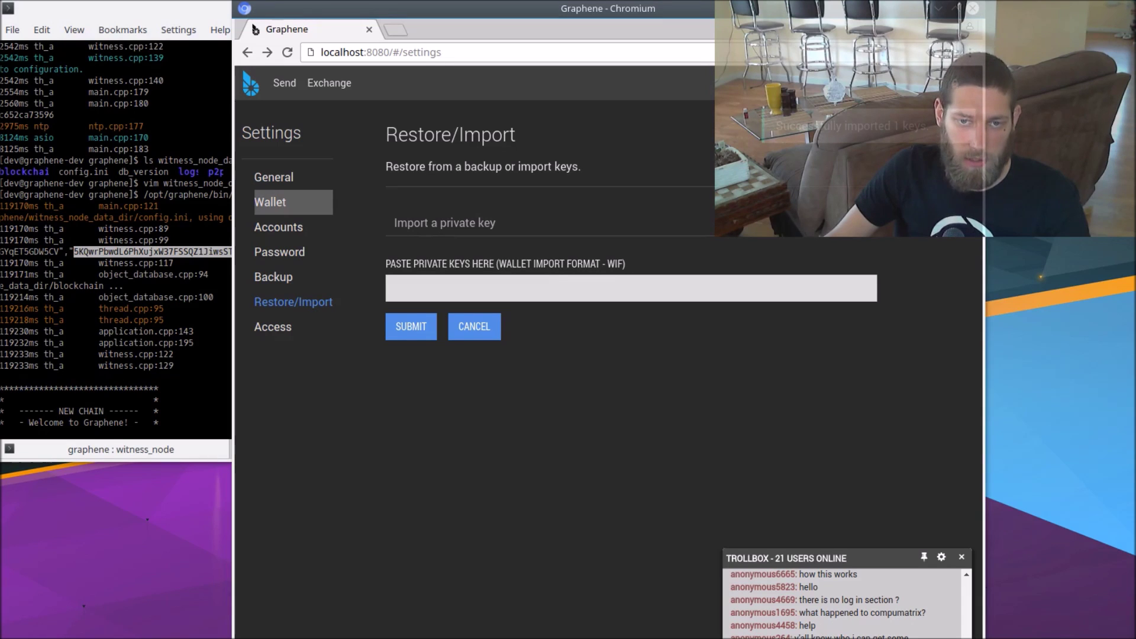
# - Look up the unclaimed balances in the Wallet settings and choose the imported account to claim them for
pyautogui.click(270, 202)
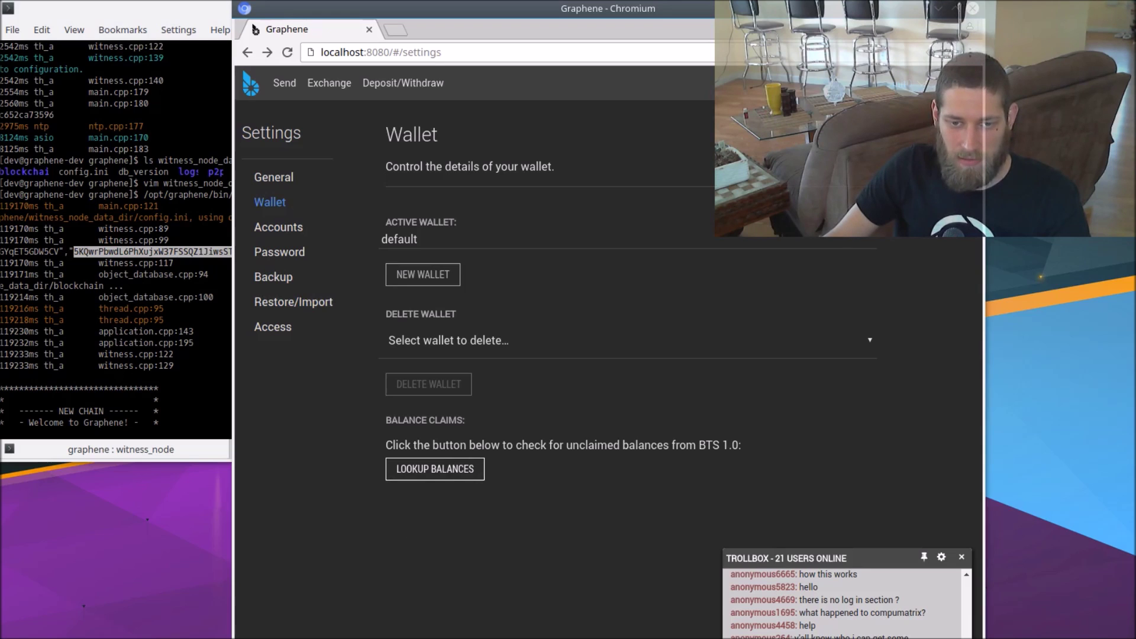
pyautogui.click(435, 469)
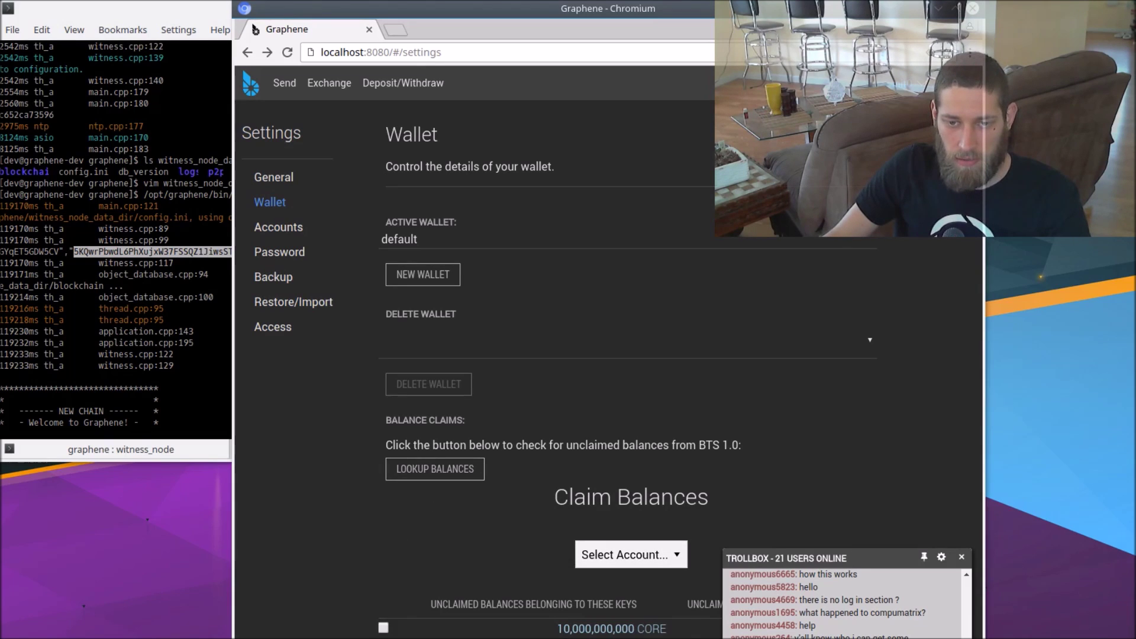
pyautogui.click(627, 555)
pyautogui.press('n')
pyautogui.press('Return')
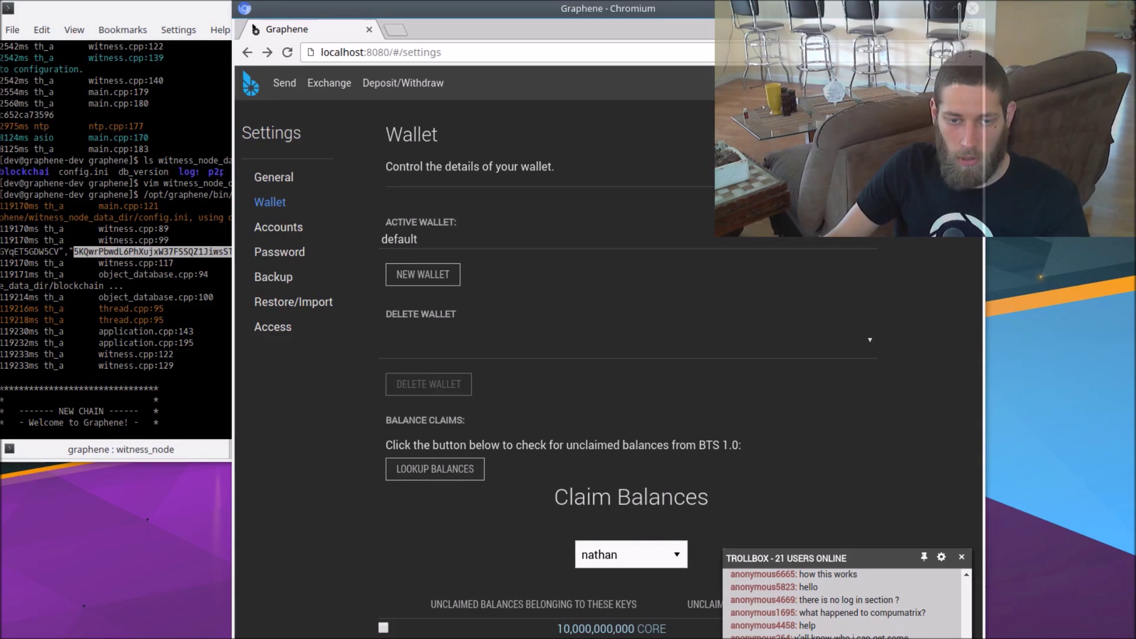
# - Claim the unclaimed 10,000,000,000 CORE balance for the imported account, confirm the transaction, and check the latest witness_node output in Konsole before returning to Chromium
pyautogui.click(383, 628)
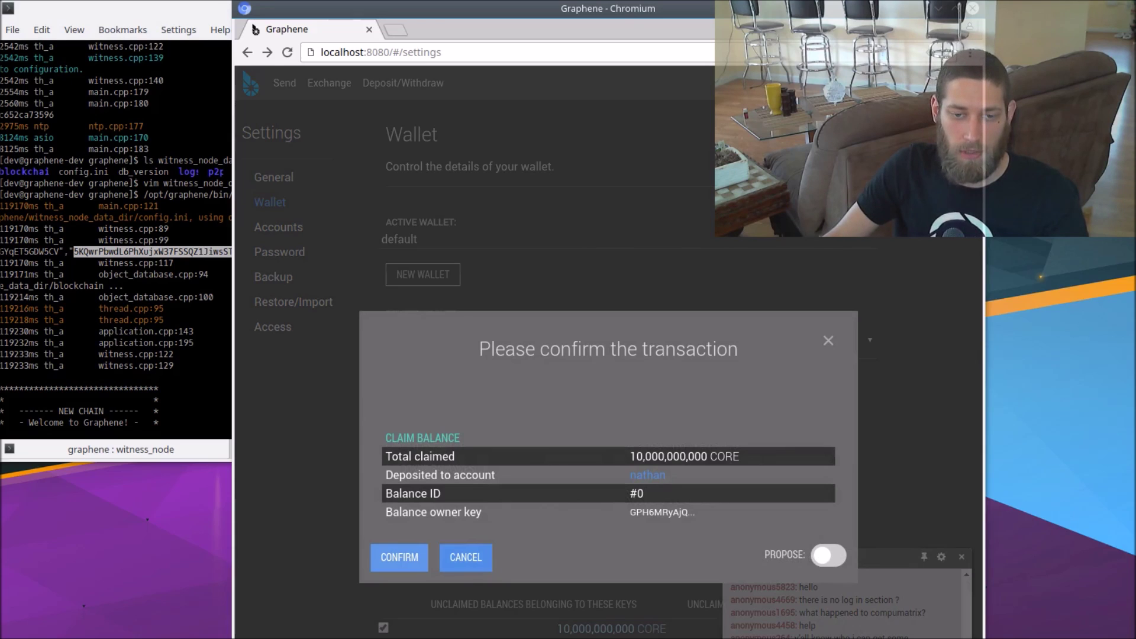
pyautogui.press('Return')
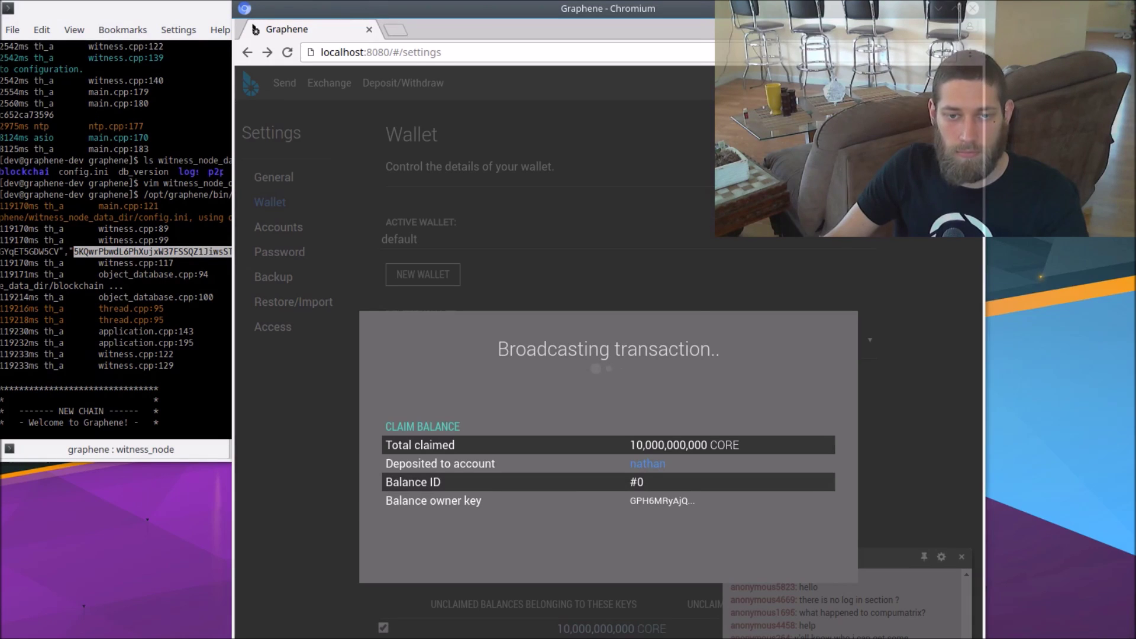
pyautogui.hotkey('alt', 'Tab')
pyautogui.scroll(-20, 340, 234)
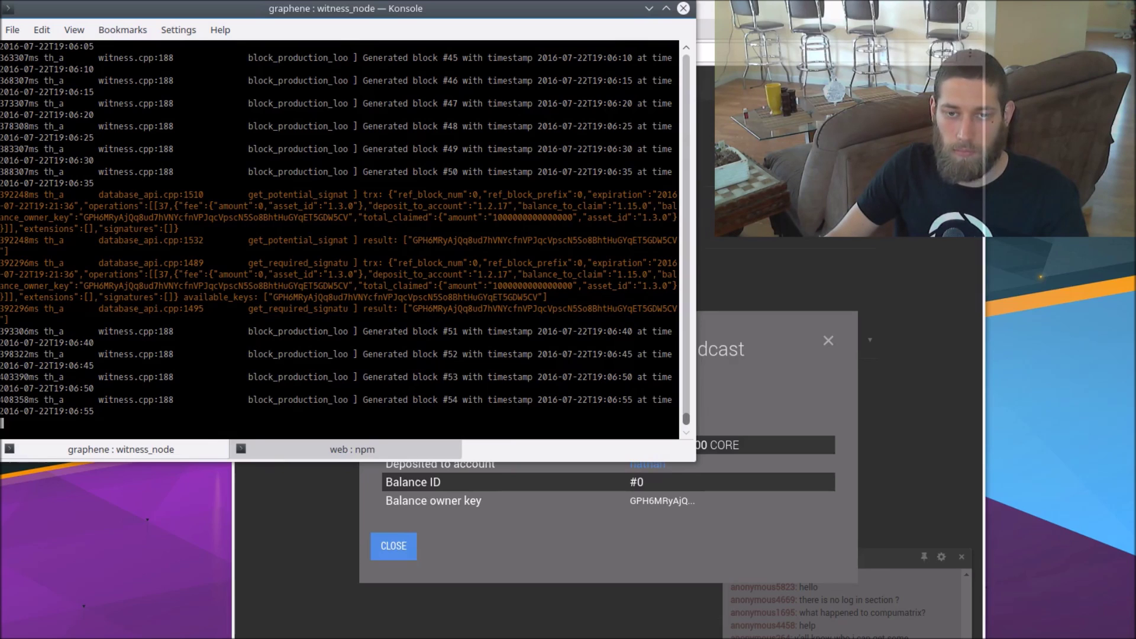
pyautogui.hotkey('alt', 'Tab')
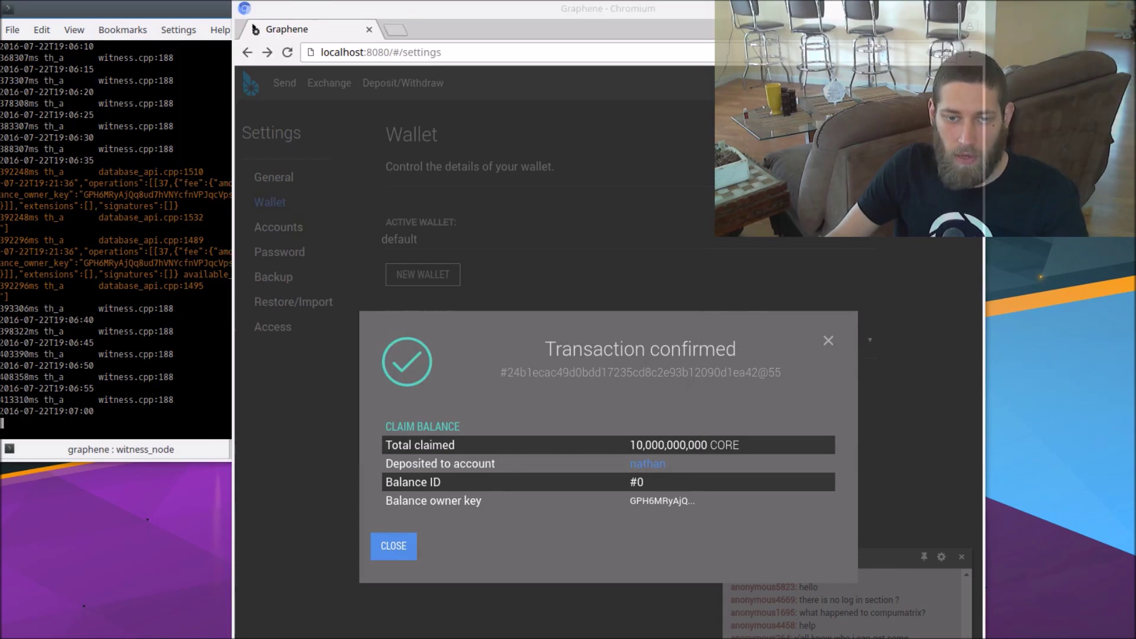
# - Close the transaction dialog and open the imported account's overview from the dashboard to examine its balances
pyautogui.press('Escape')
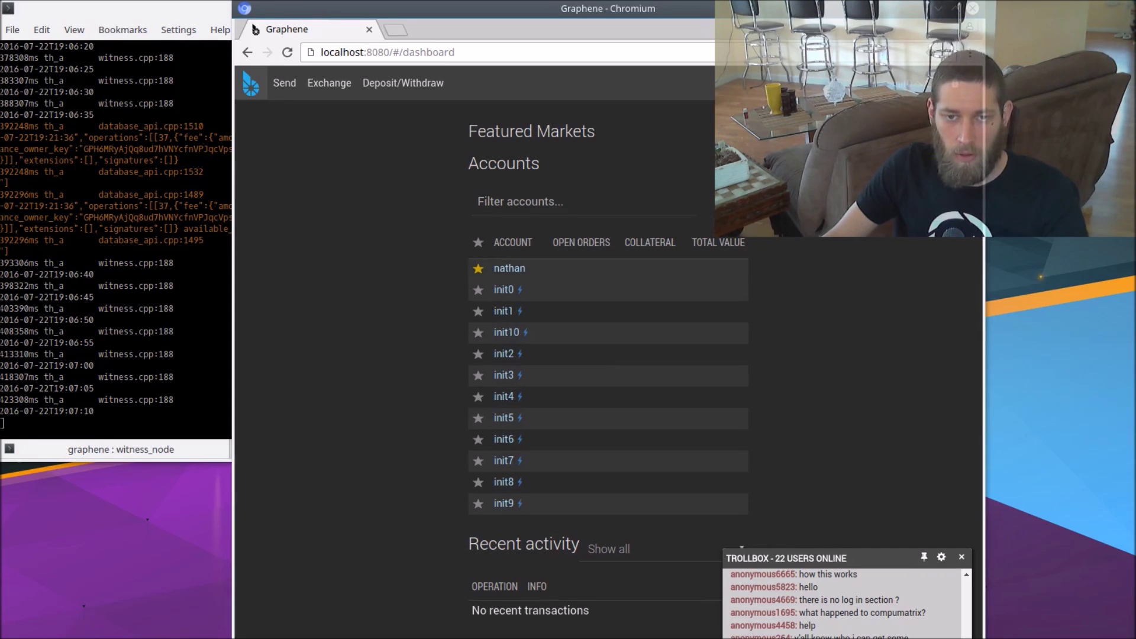
pyautogui.click(510, 268)
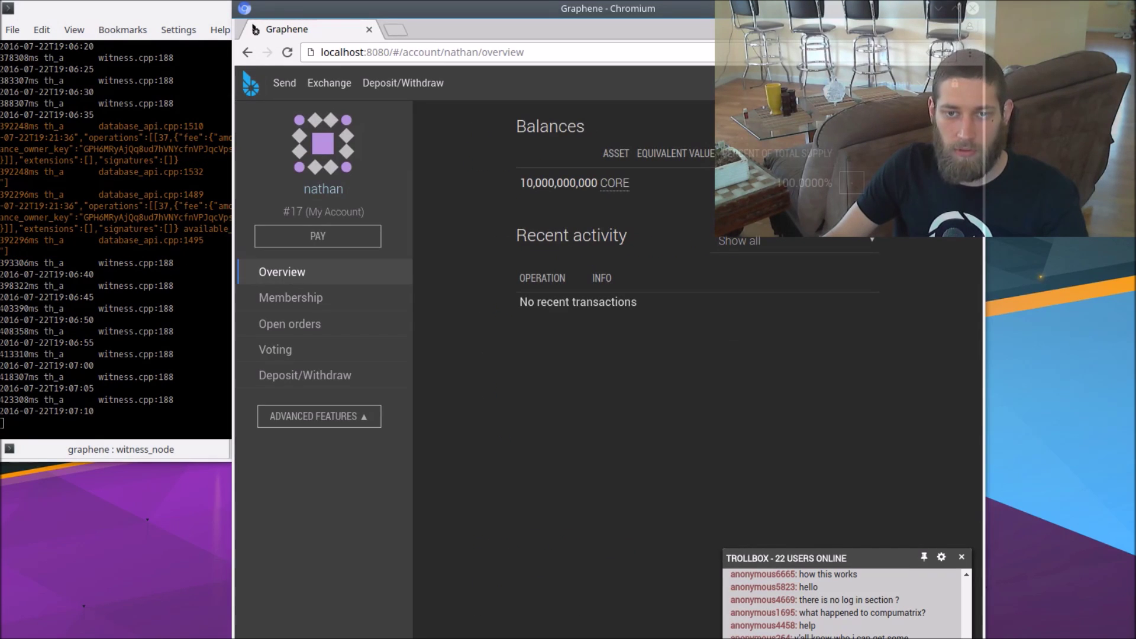